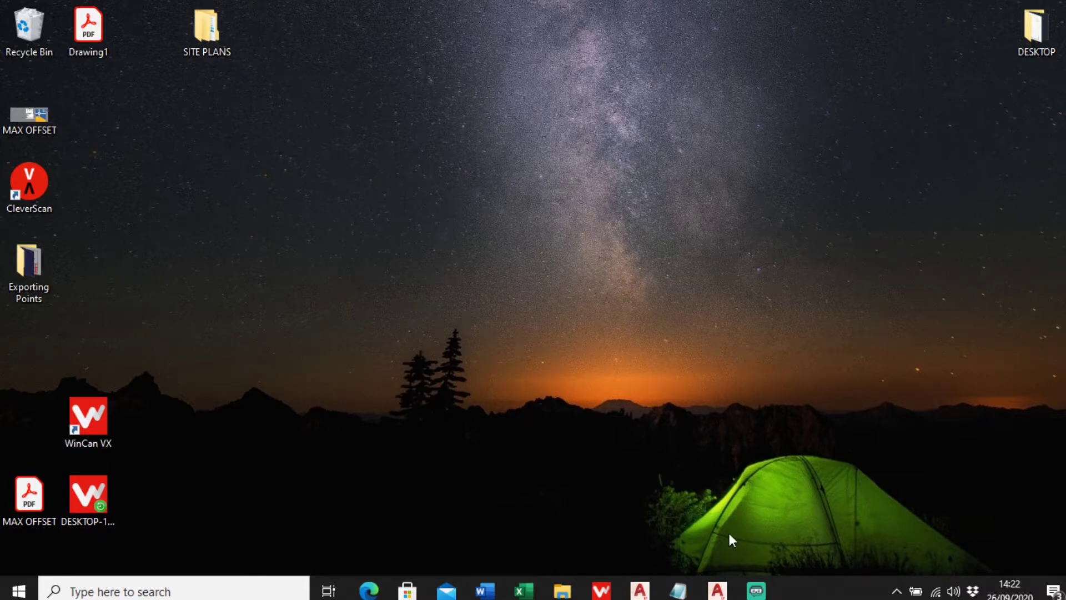
Bring up the Road Setting out drawing in AutoCAD and examine the chainage and coordinate labels beside the ROAD 5 text.
mouse_move(718, 583)
left_click(672, 519)
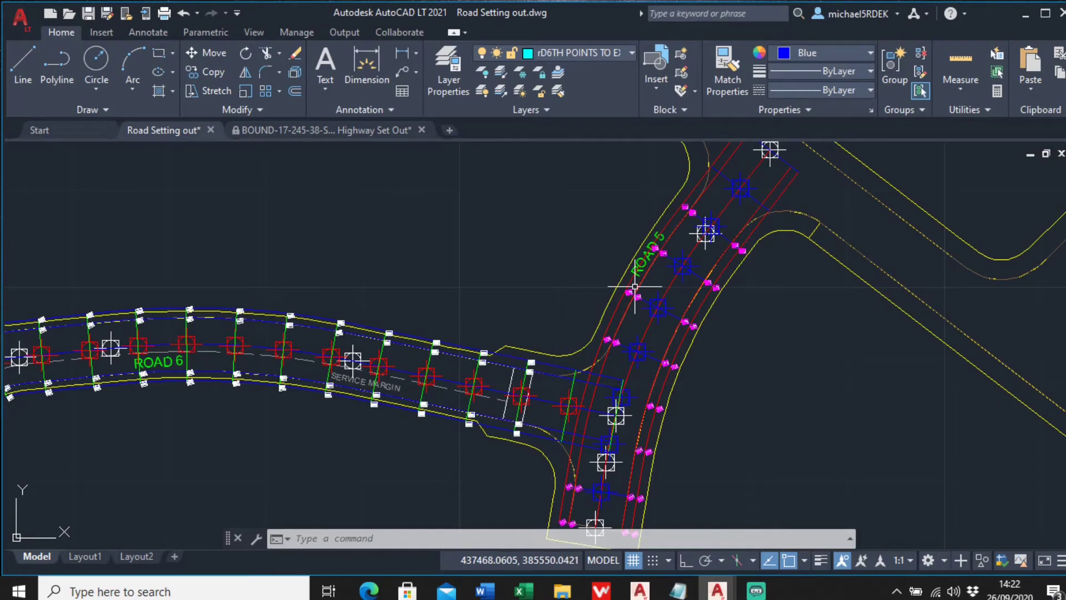
scroll(634, 287, "up", 5)
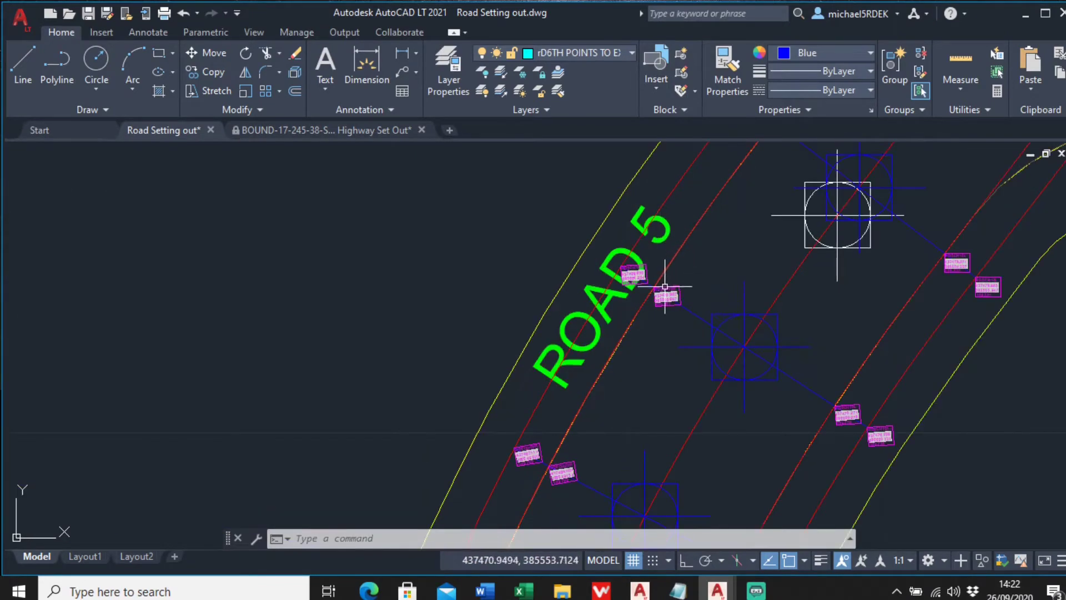
scroll(667, 286, "up", 2)
scroll(694, 258, "up", 1)
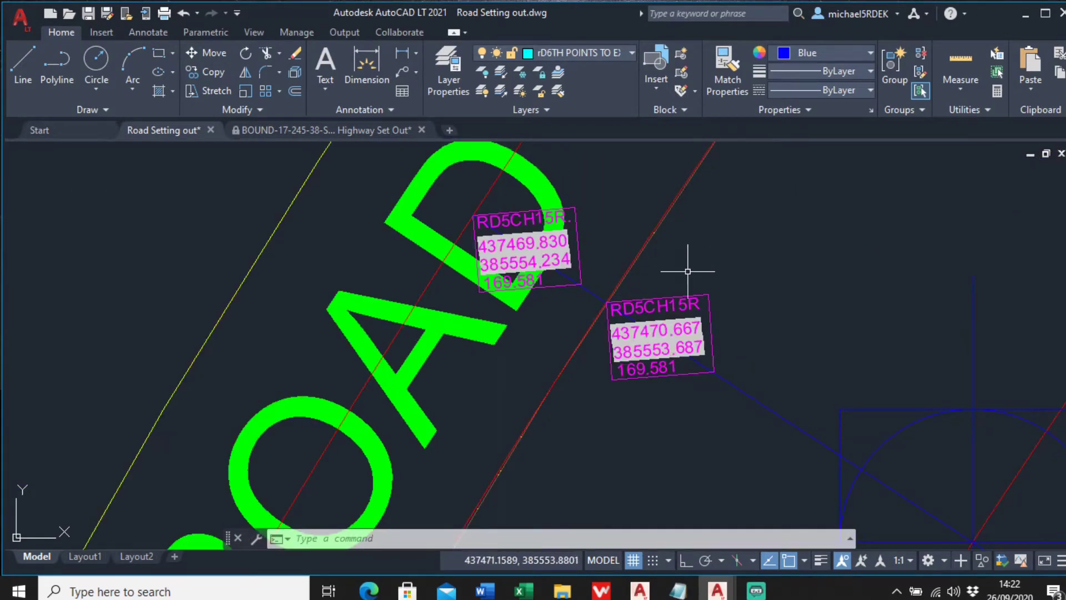
scroll(666, 308, "up", 2)
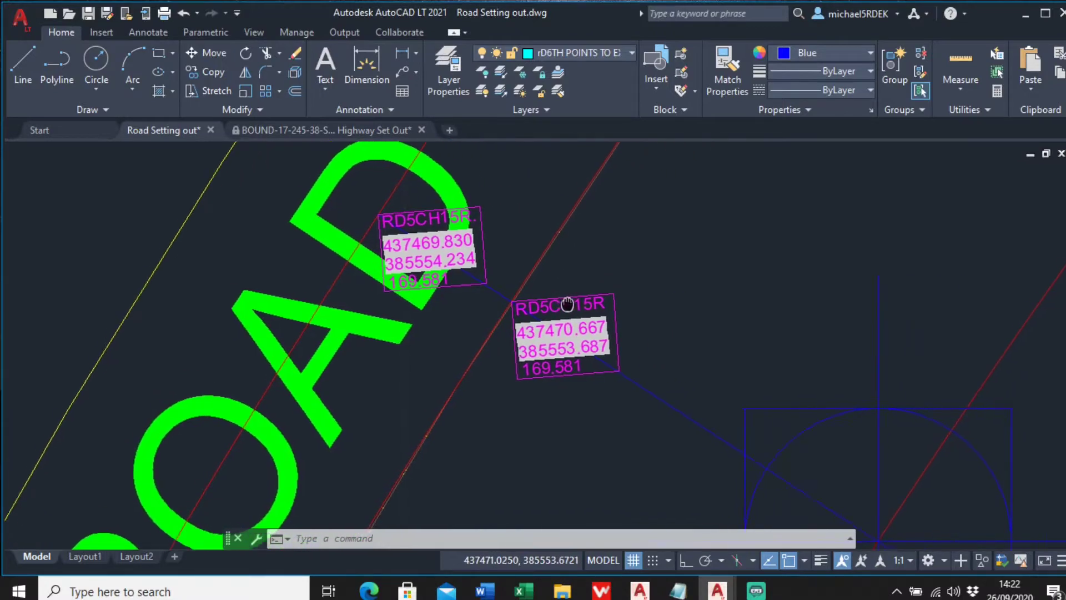
scroll(603, 302, "down", 2)
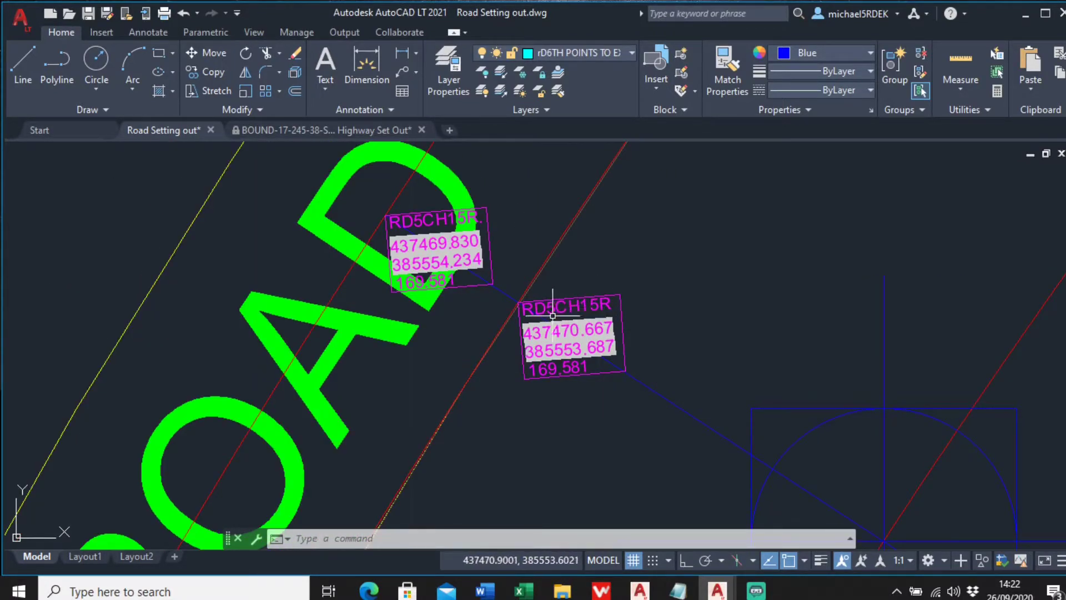
left_click(579, 296)
scroll(569, 304, "up", 2)
key("Escape")
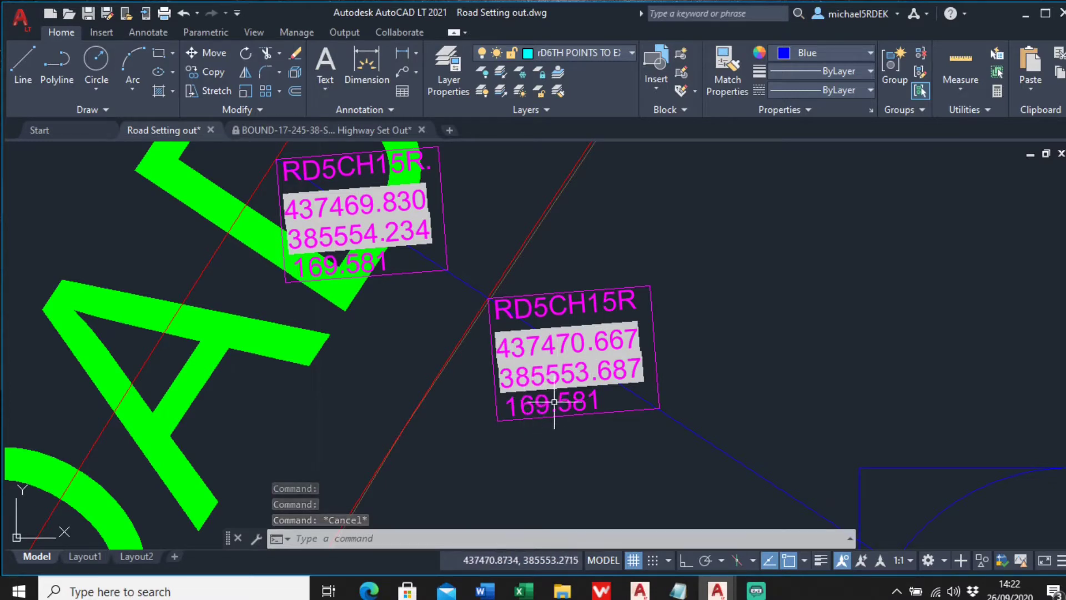
scroll(540, 404, "down", 2)
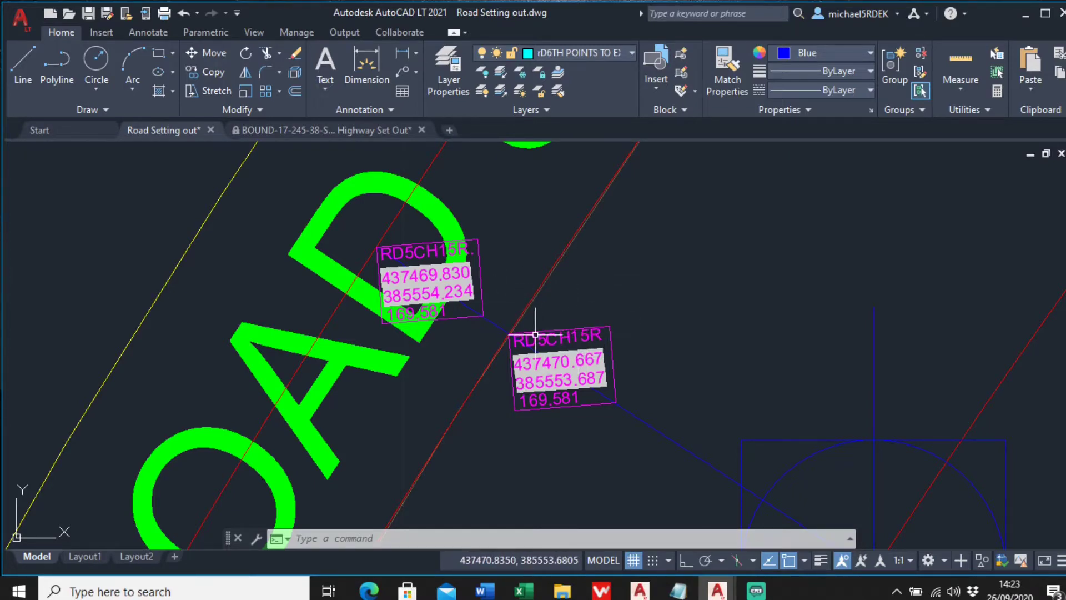
scroll(538, 334, "up", 3)
scroll(538, 334, "down", 3)
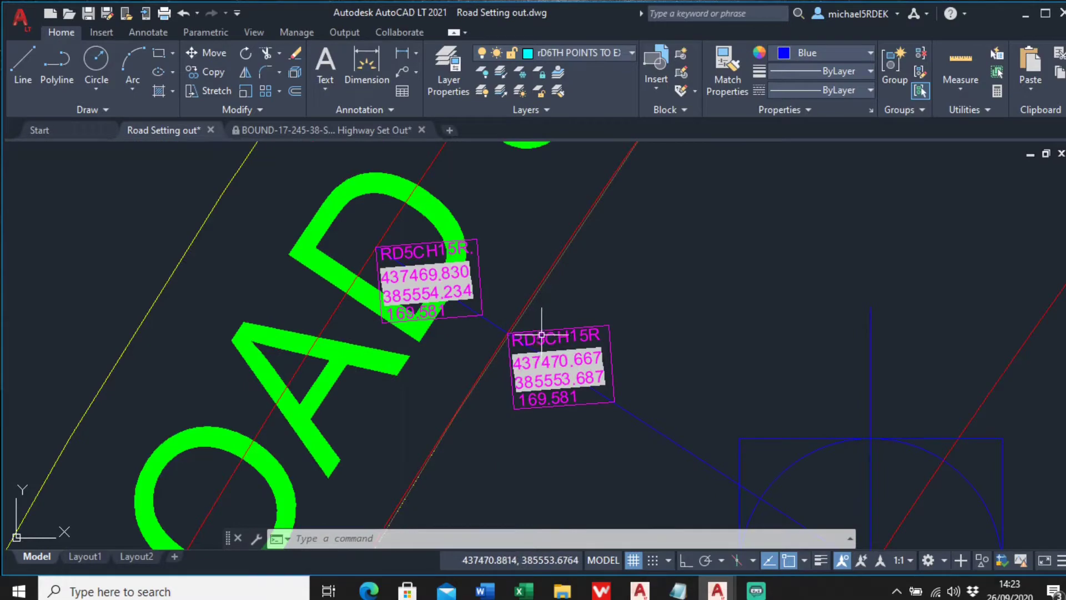
Switch to the browser to view the CAD for Setting Out playlist, and return to AutoCAD to re-examine the RD5CH15R labels.
left_click(369, 590)
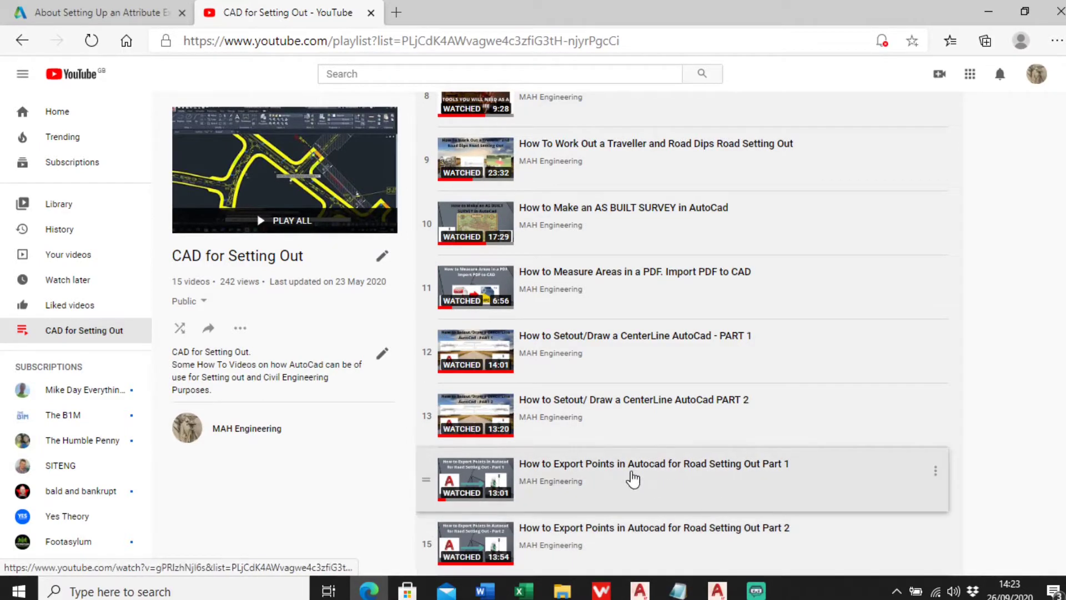
left_click(717, 590)
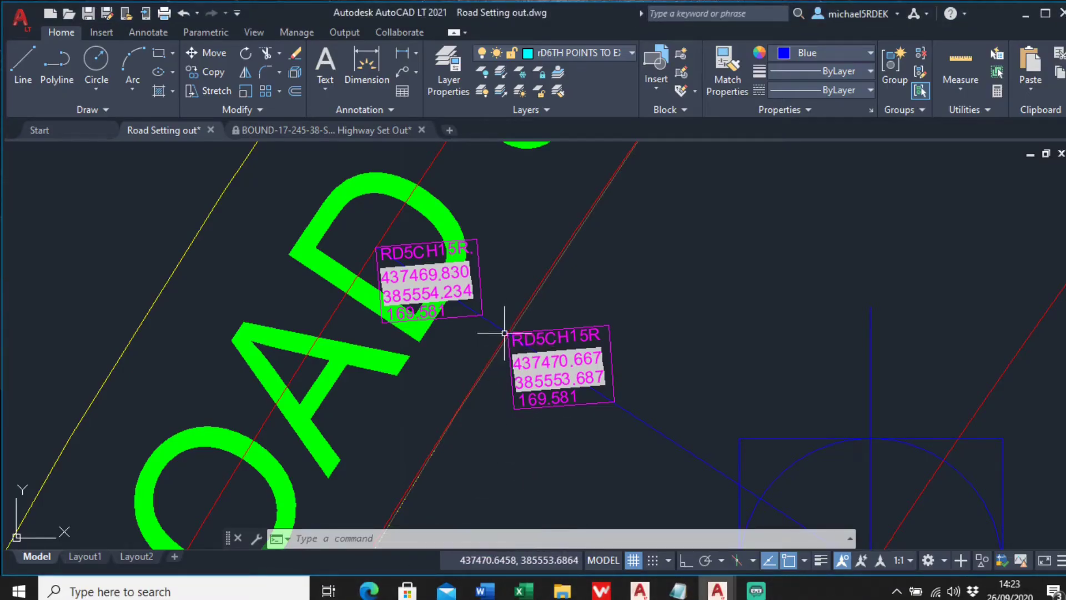
scroll(519, 317, "down", 6)
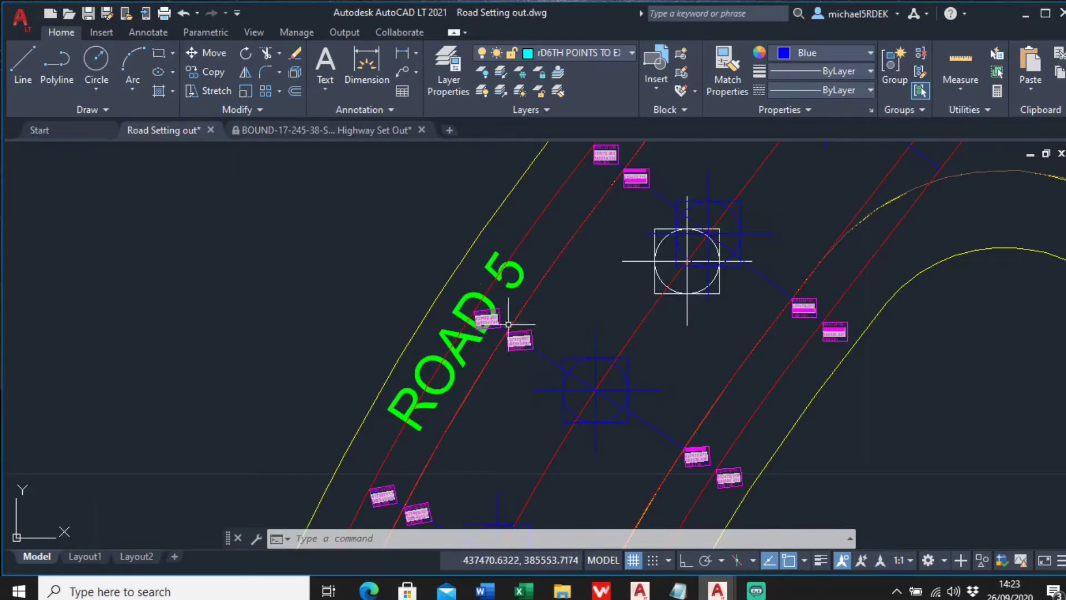
scroll(533, 339, "up", 4)
scroll(540, 344, "up", 2)
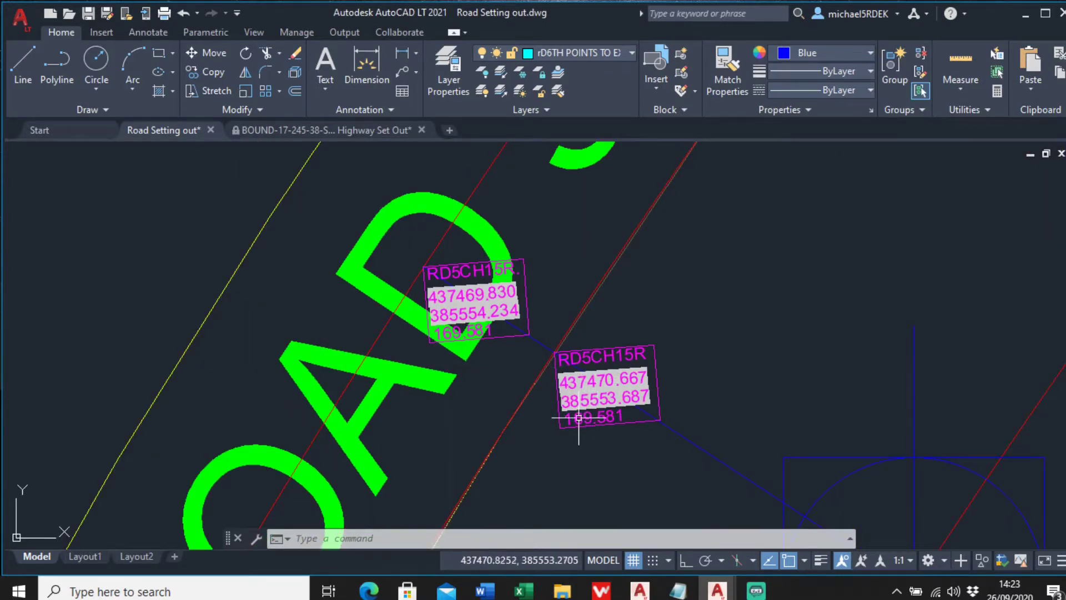
Start a new blank drawing alongside the Road Setting out drawing.
left_click(1027, 14)
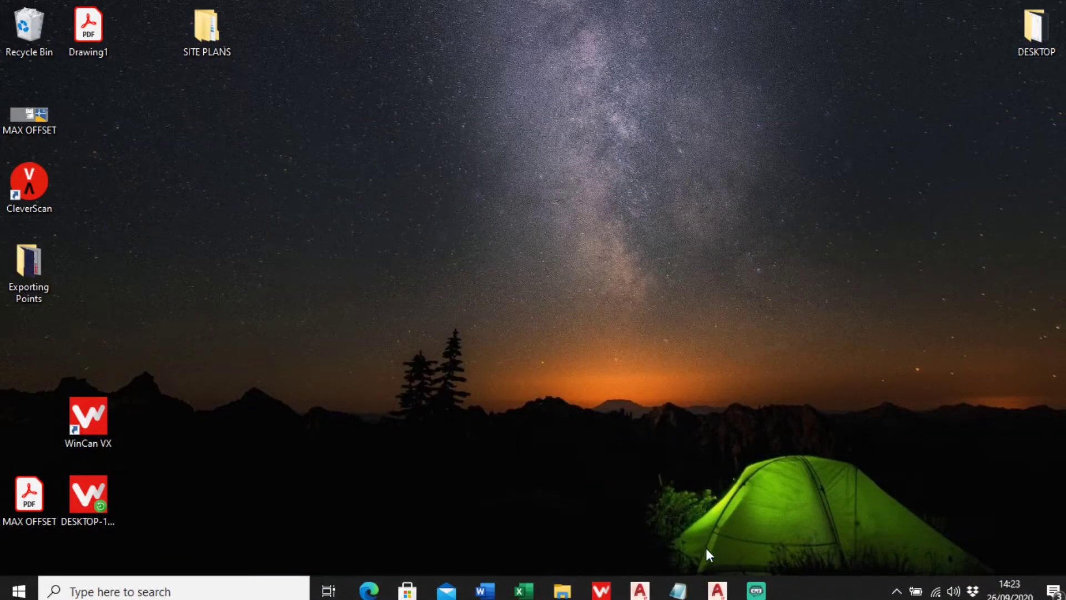
mouse_move(718, 593)
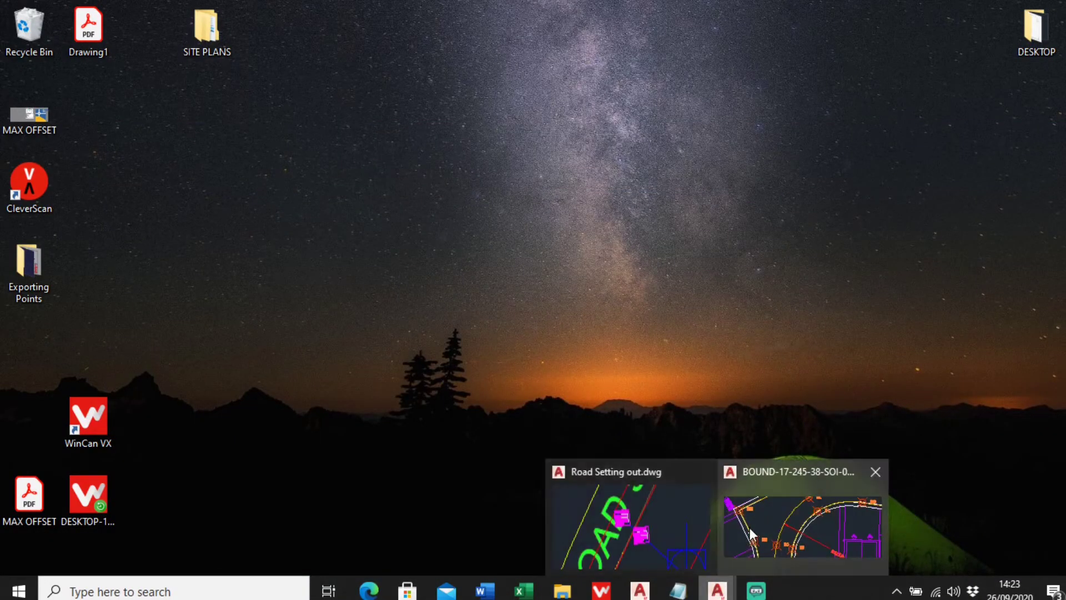
left_click(661, 472)
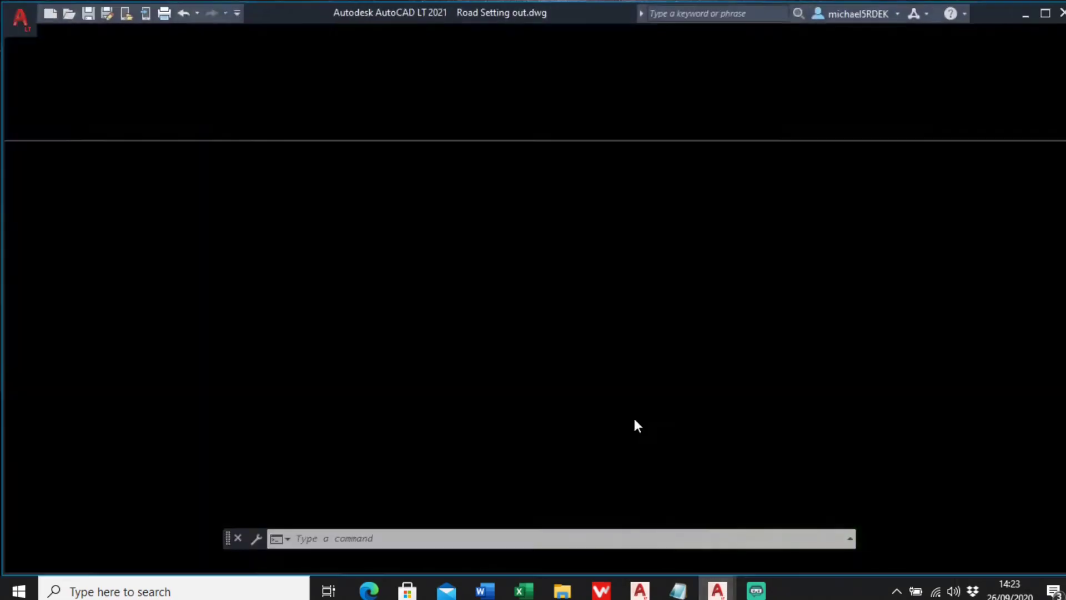
left_click(67, 133)
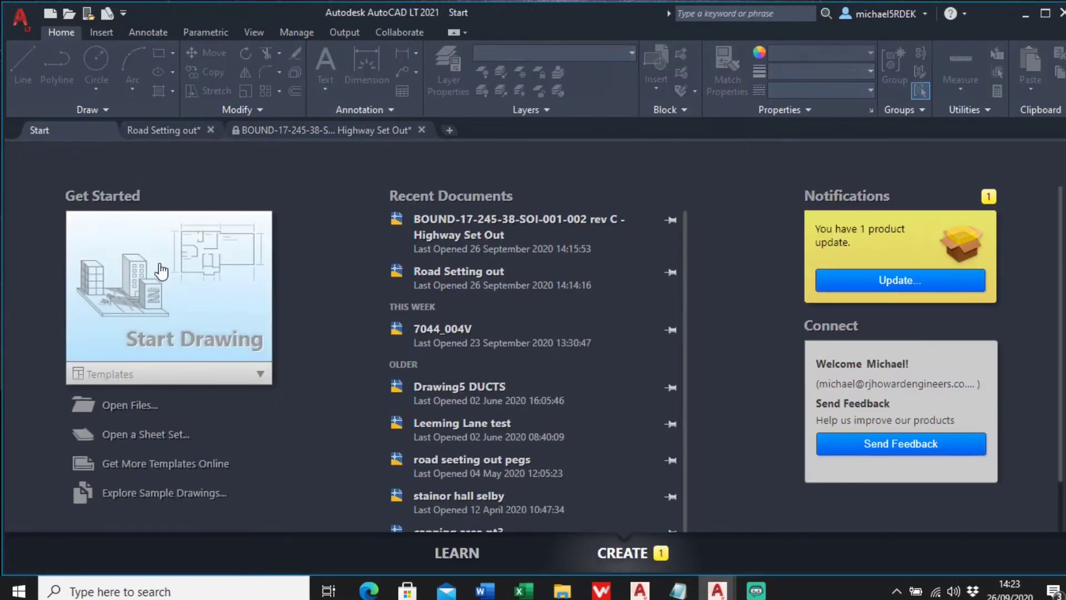
left_click(191, 273)
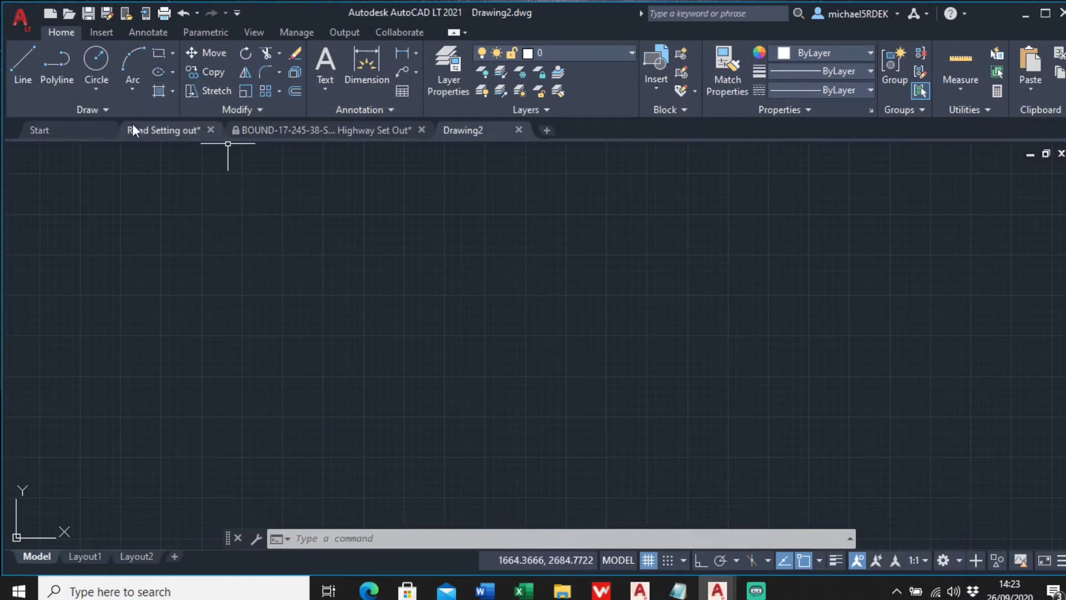
Draw a rectangle 1.5 units wide and 1 unit high in the blank drawing.
left_click(155, 54)
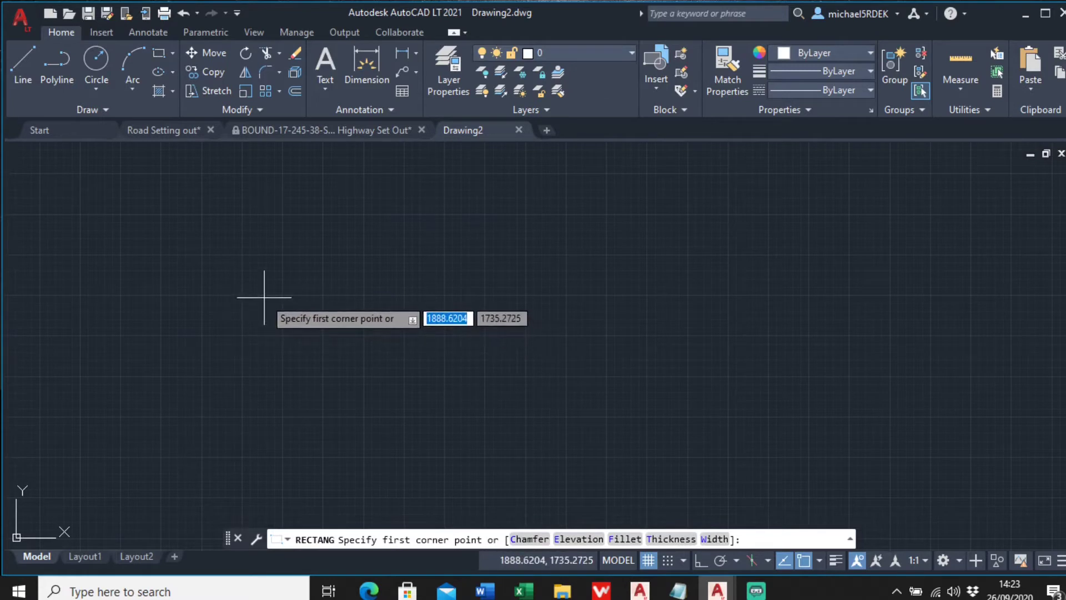
left_click(265, 297)
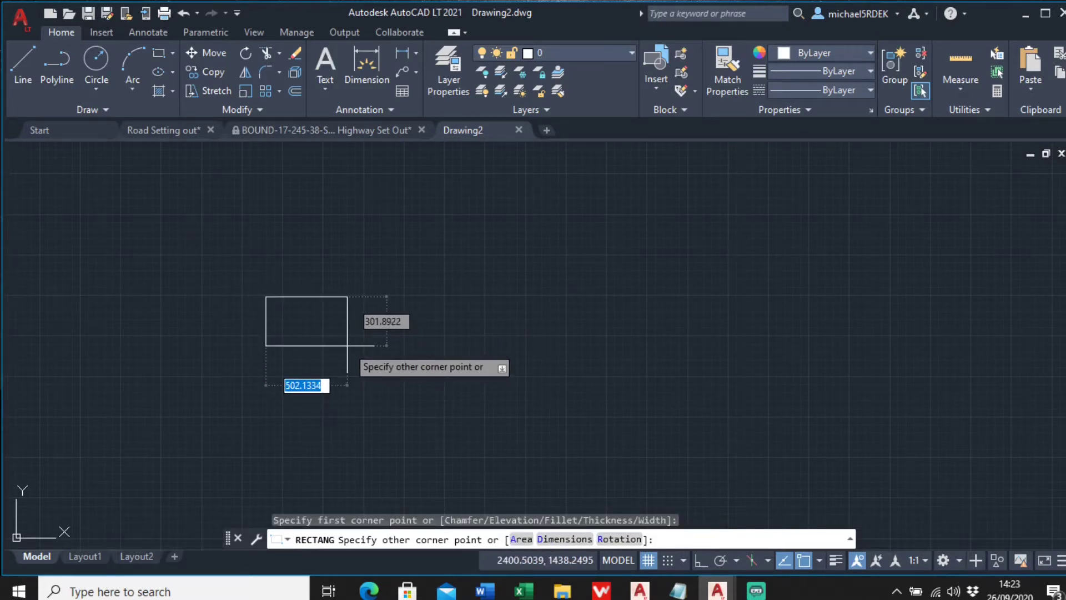
type("1.5")
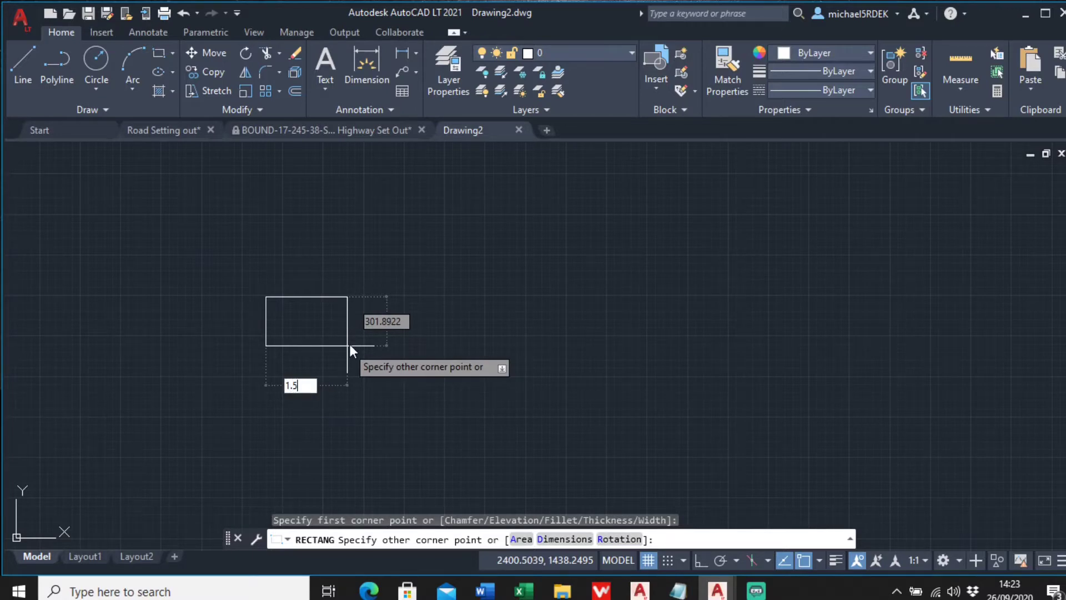
key("Tab")
type("1")
key("Return")
middle_click(350, 343)
middle_click(350, 344)
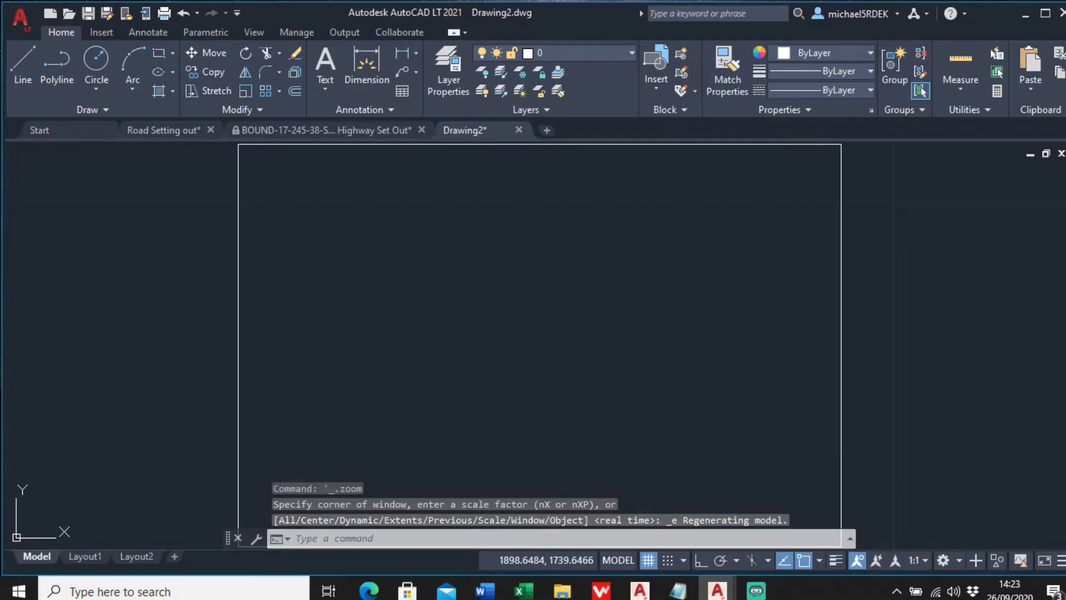
scroll(357, 309, "down", 1)
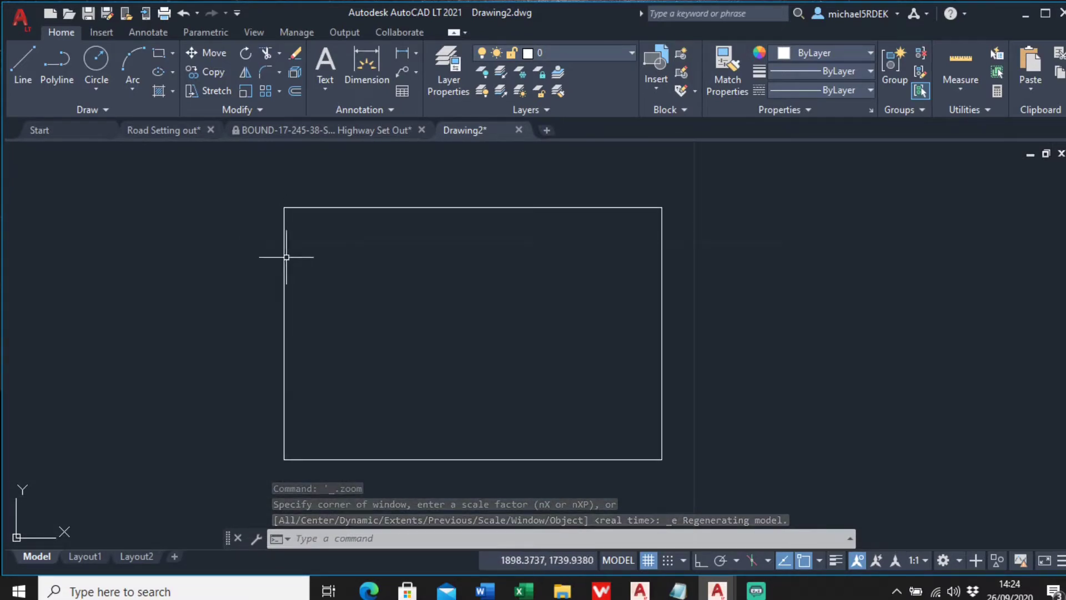
Define a block named Coords_Block with Unitless block units, base point and objects specified on-screen, and opening in the block editor.
left_click(101, 33)
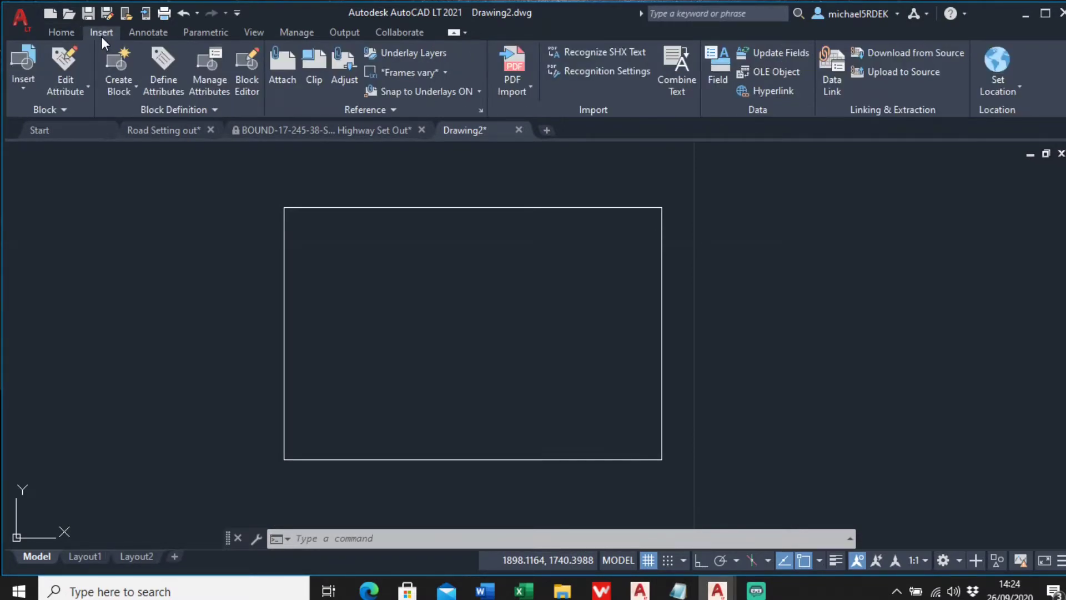
left_click(124, 68)
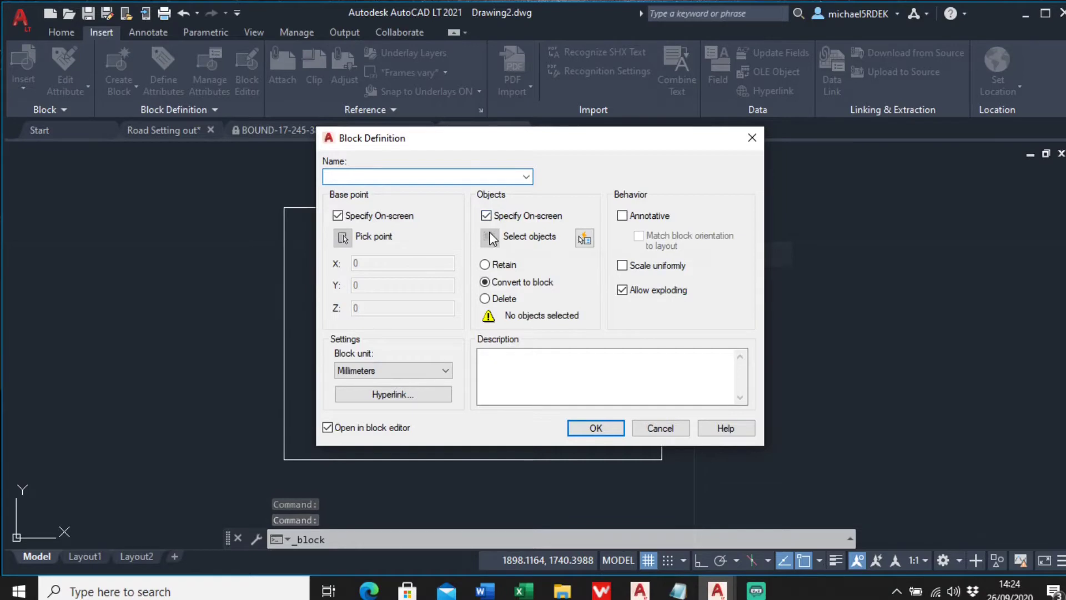
type("Coords_Block")
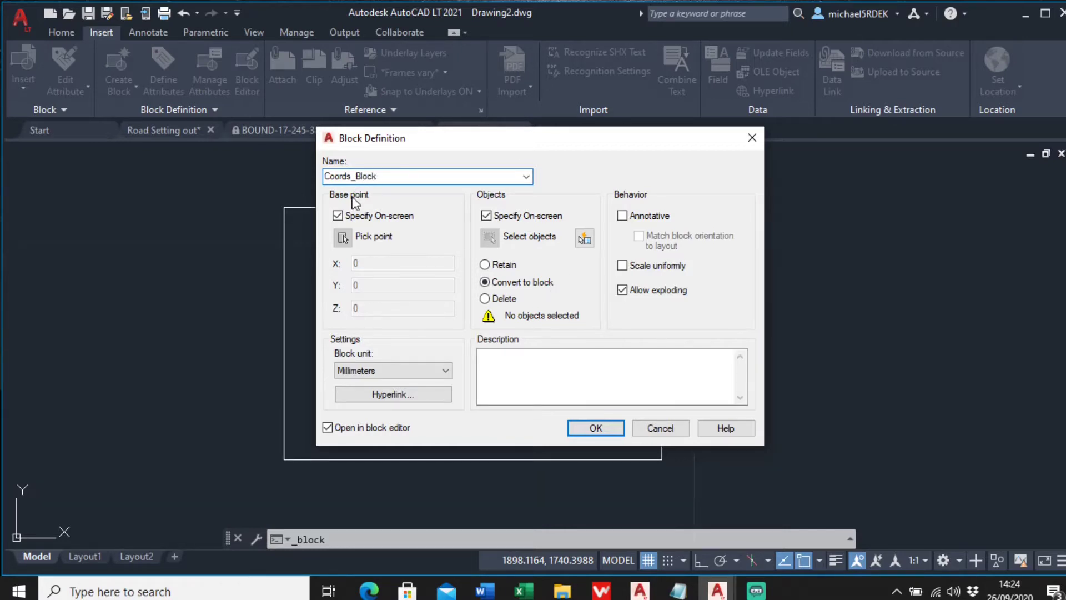
left_click(342, 216)
left_click(339, 216)
left_click(338, 217)
left_click(338, 216)
left_click(431, 371)
left_click(391, 386)
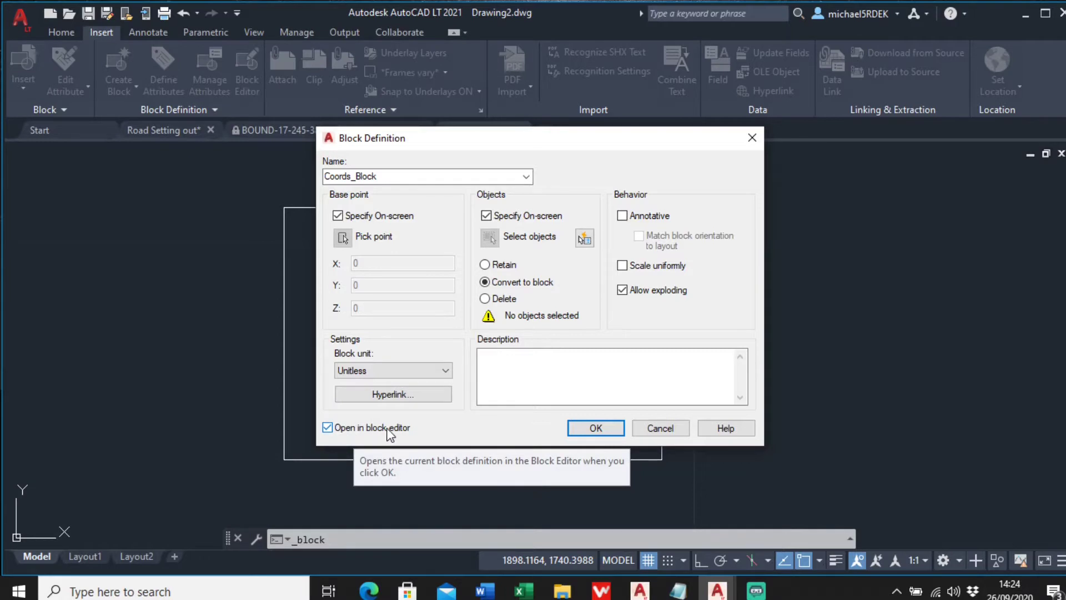
left_click(328, 428)
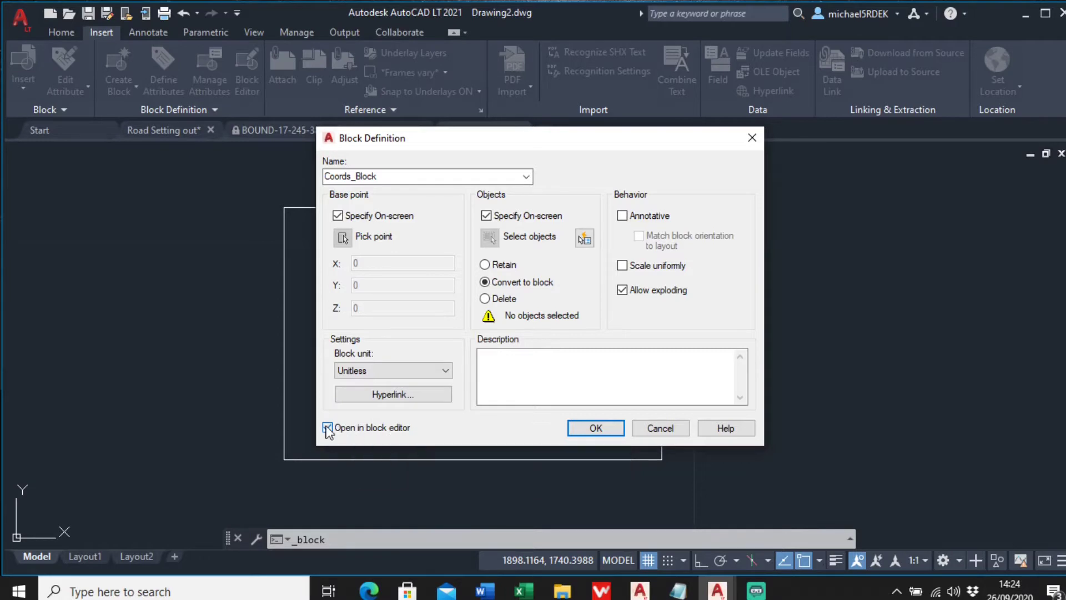
left_click(584, 432)
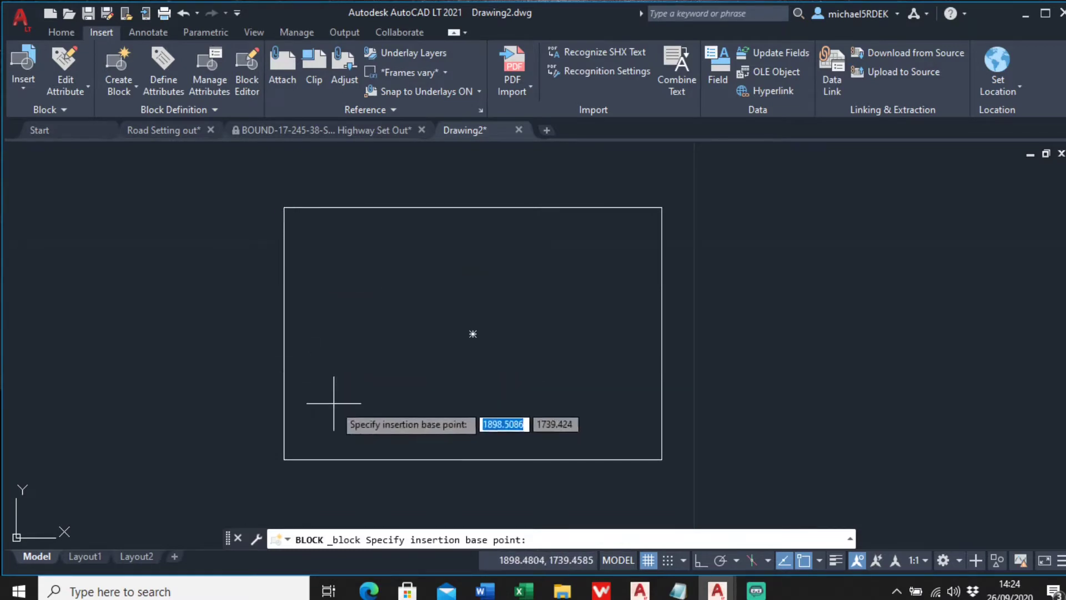
Use the rectangle's upper-left corner as the block's base point and the rectangle as its object.
left_click(284, 207)
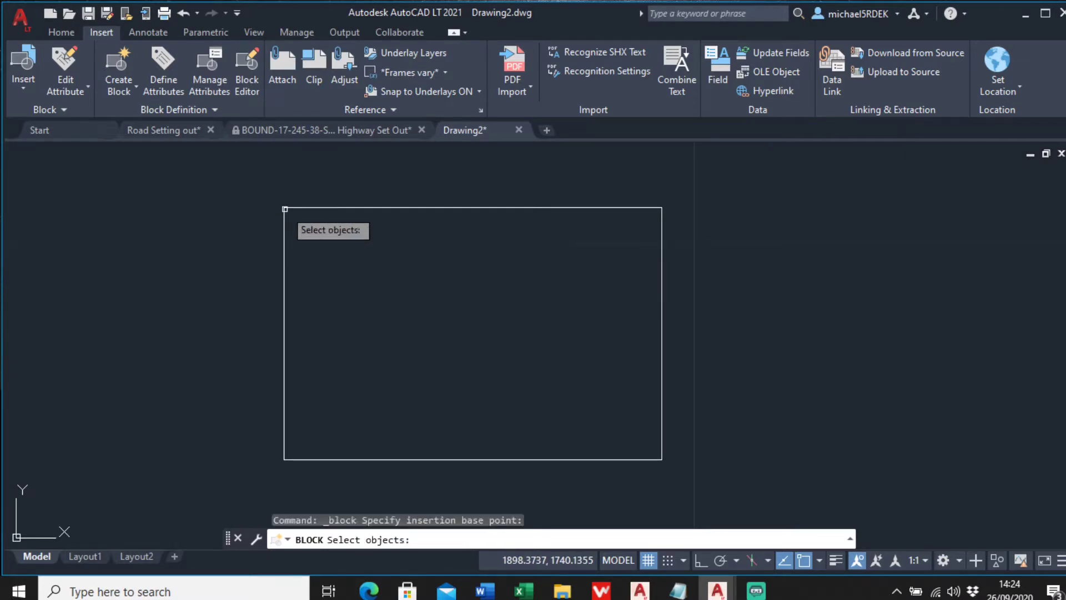
left_click(360, 208)
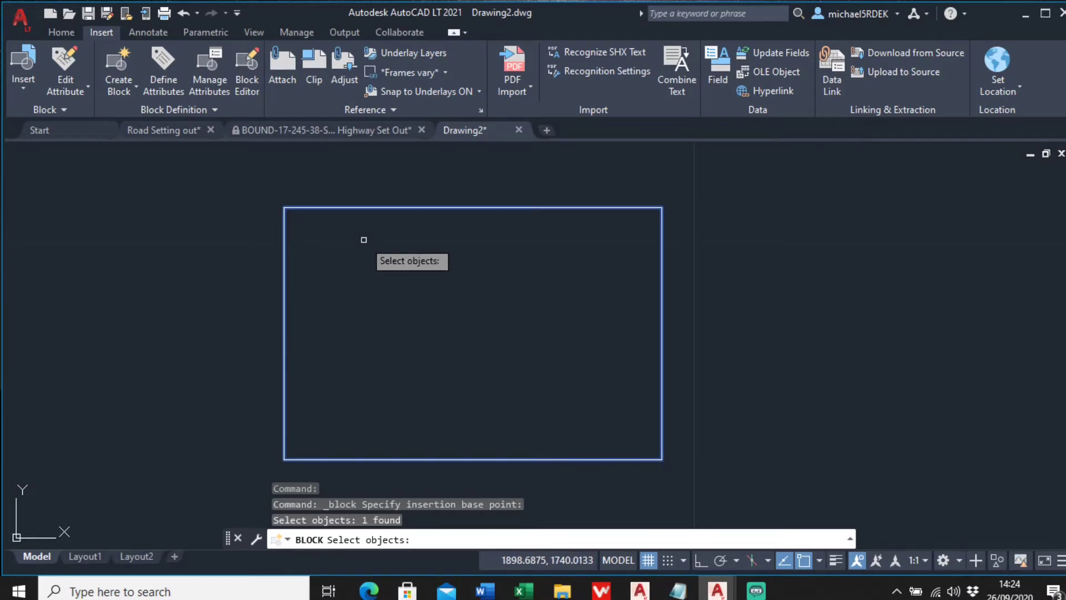
key("Return")
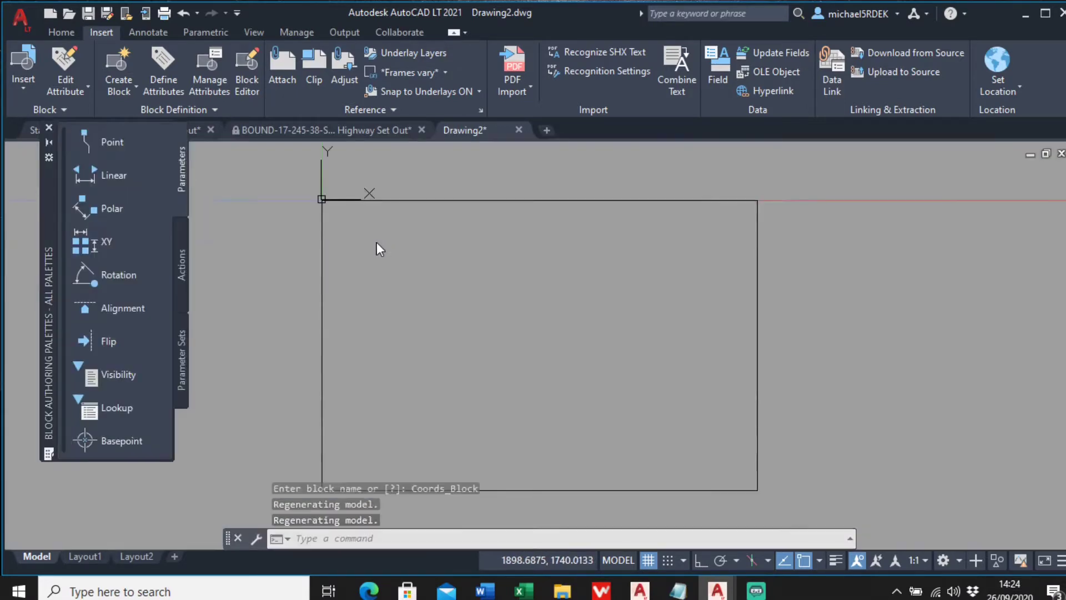
scroll(419, 300, "down", 2)
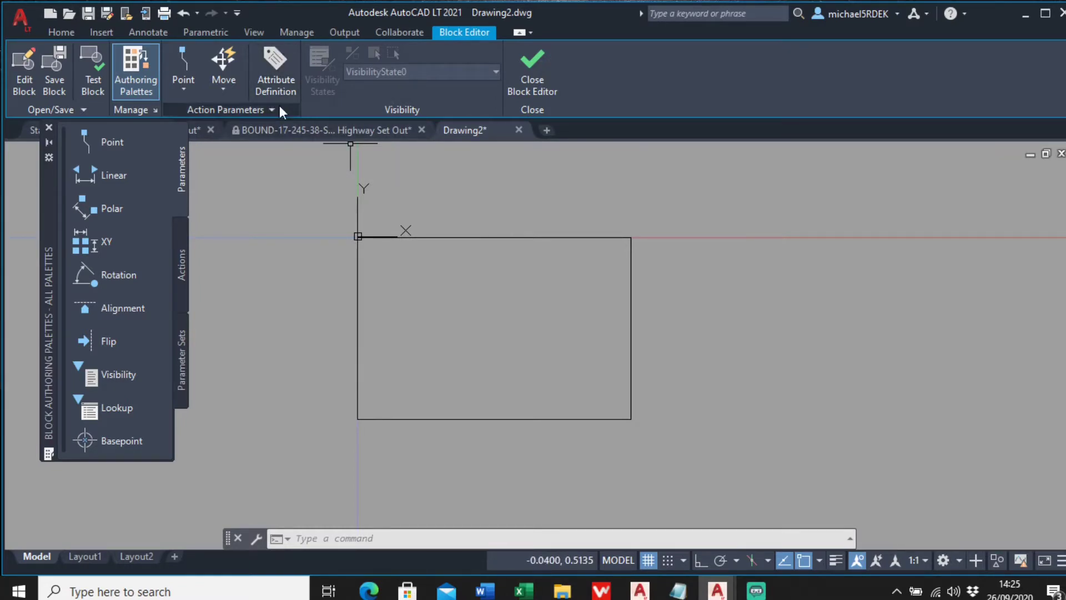
Start an attribute definition with the tag TEXT, the prompt "Enter a Point Name" and the default TEXT.
left_click(93, 33)
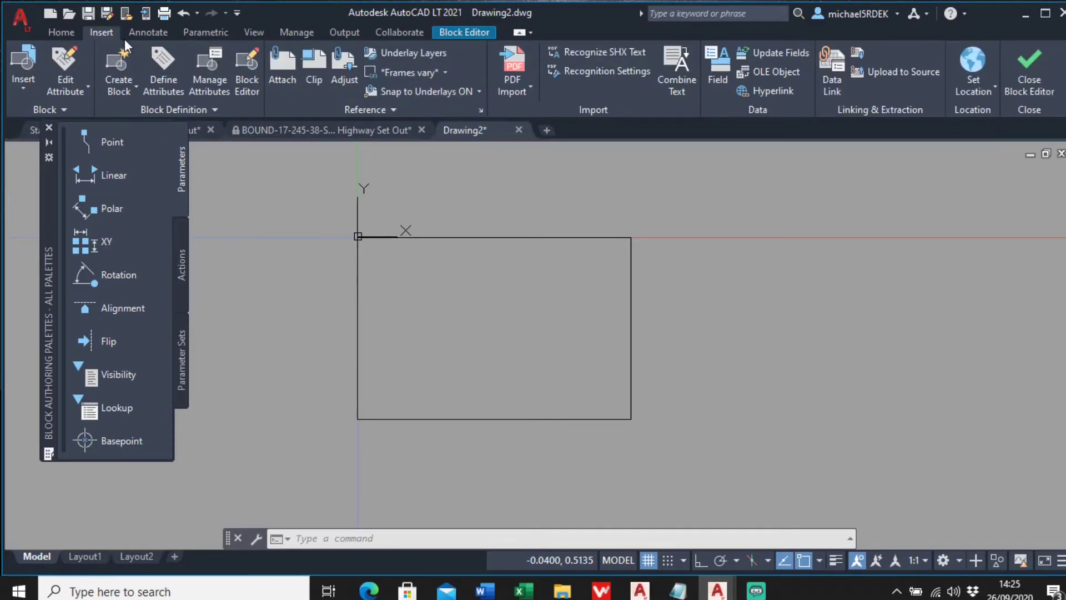
left_click(453, 35)
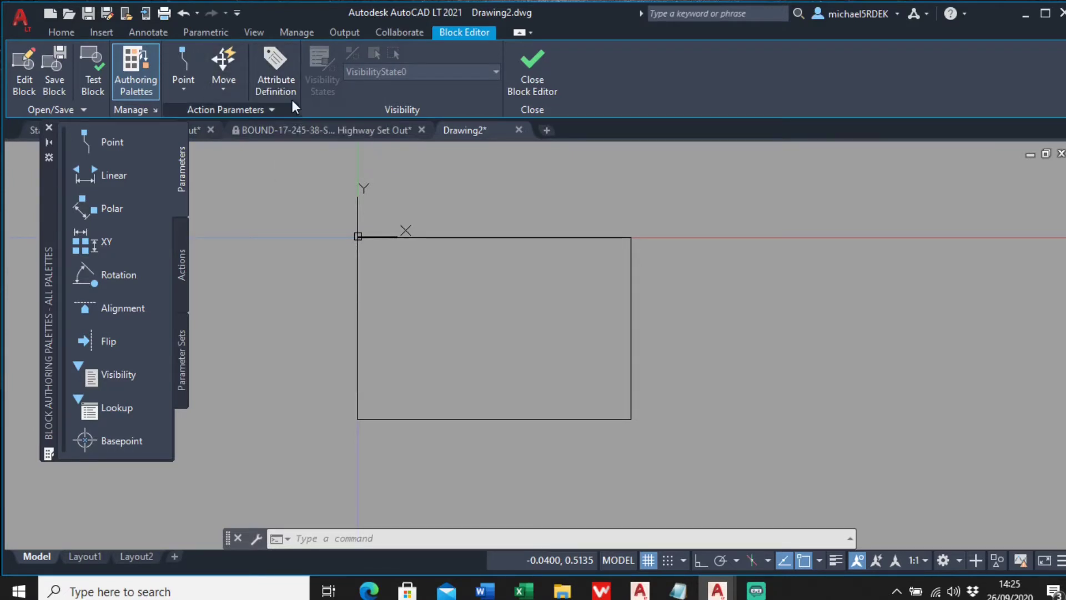
left_click(277, 79)
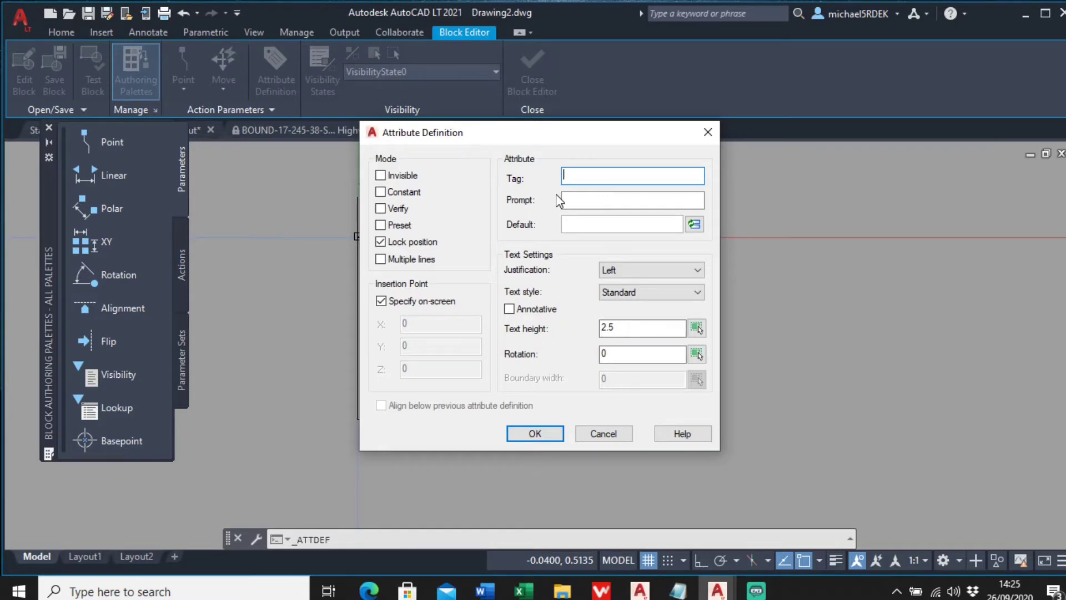
type("TEXT")
left_click(595, 202)
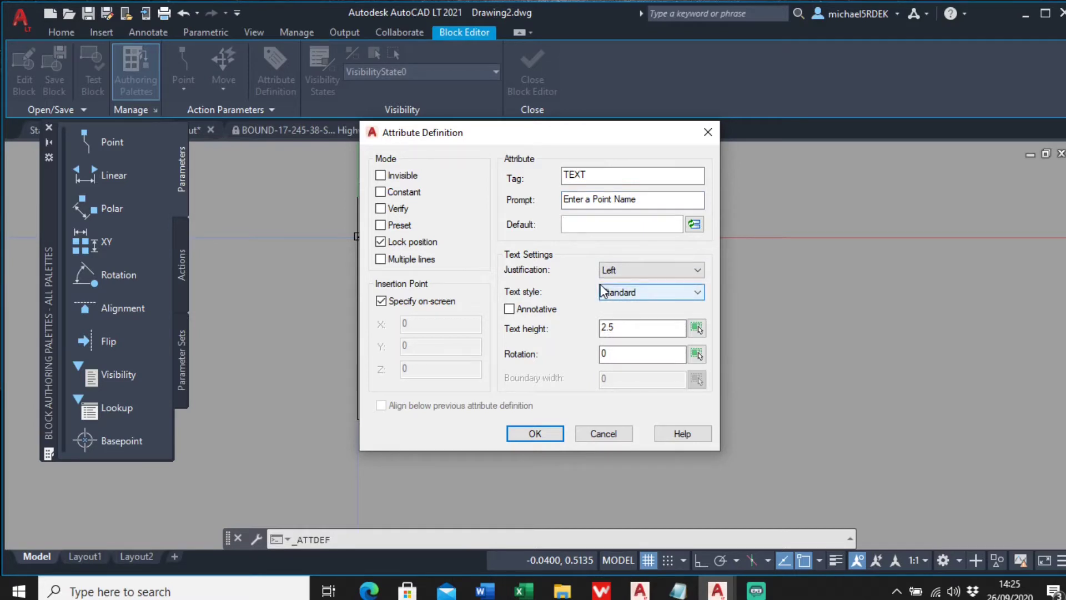
Set the attribute's text height by picking a vertical distance down from the rectangle's upper-left corner with Ortho on, trimming it to 0.185.
left_click(697, 329)
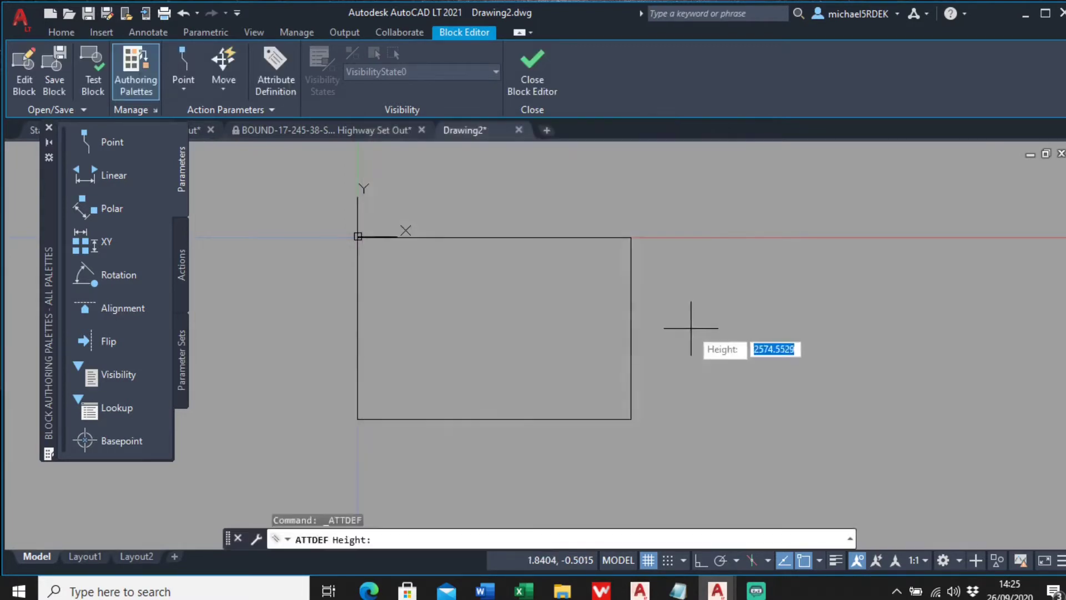
scroll(341, 221, "up", 5)
scroll(321, 175, "up", 2)
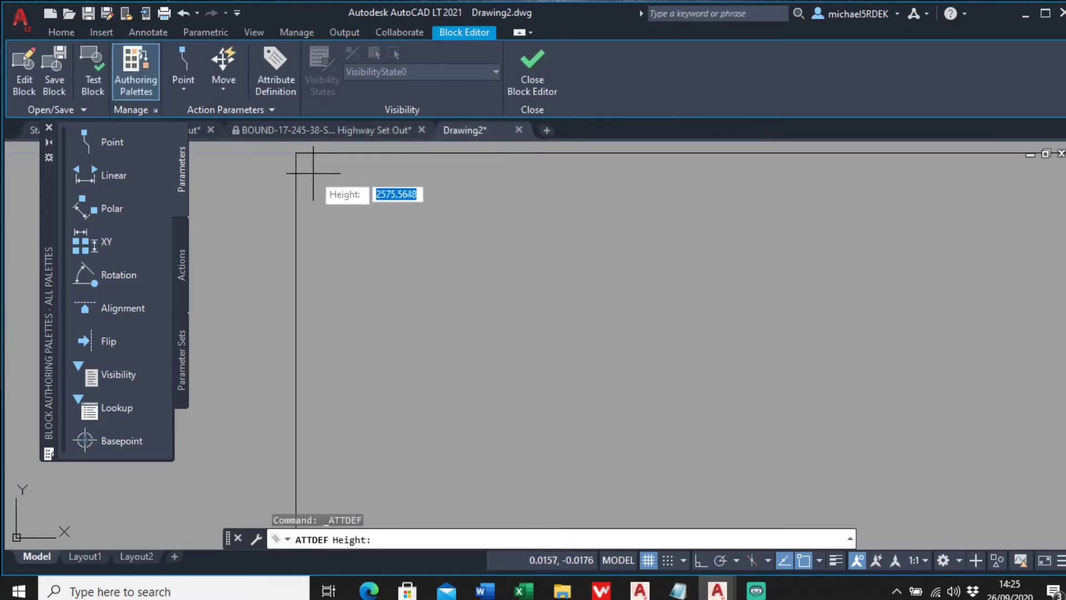
left_click(286, 152)
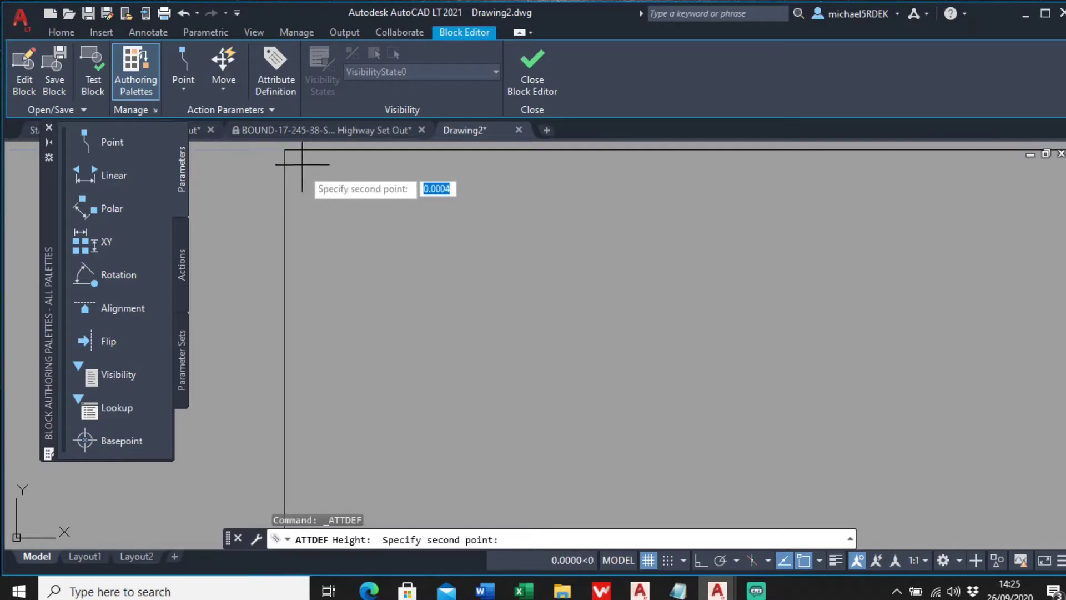
scroll(309, 274, "down", 2)
left_click(699, 562)
scroll(381, 344, "down", 2)
middle_click_drag(381, 345, 403, 250)
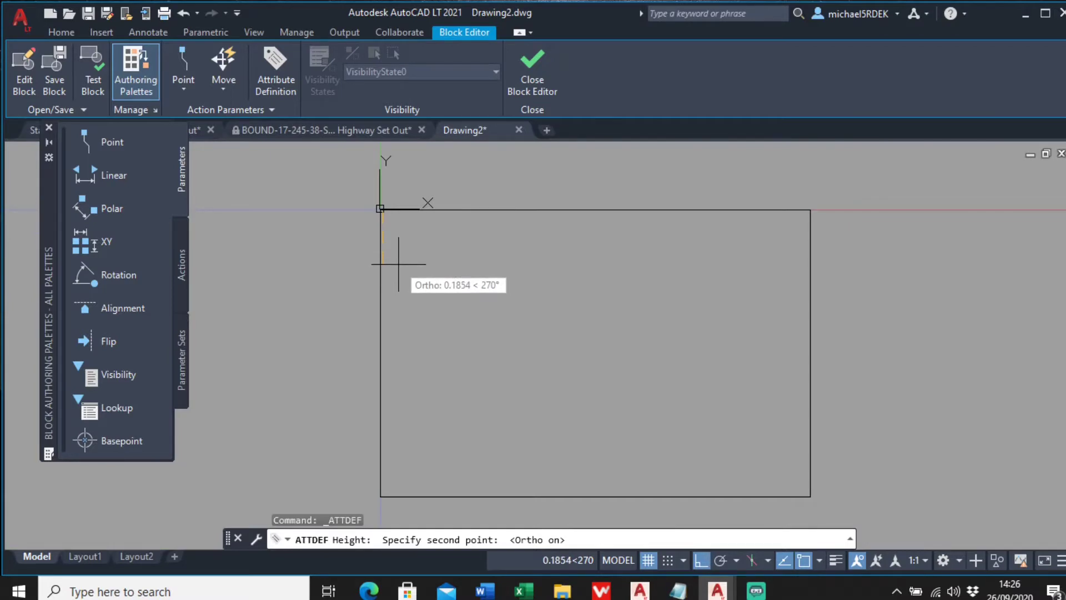
left_click(398, 265)
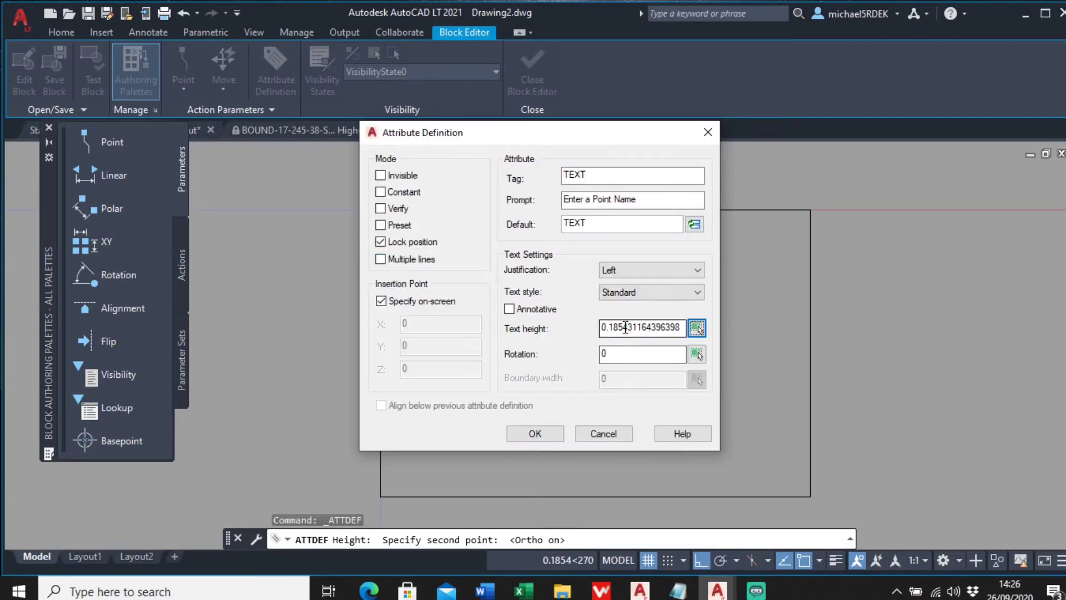
left_click_drag(623, 327, 682, 327)
key("Delete")
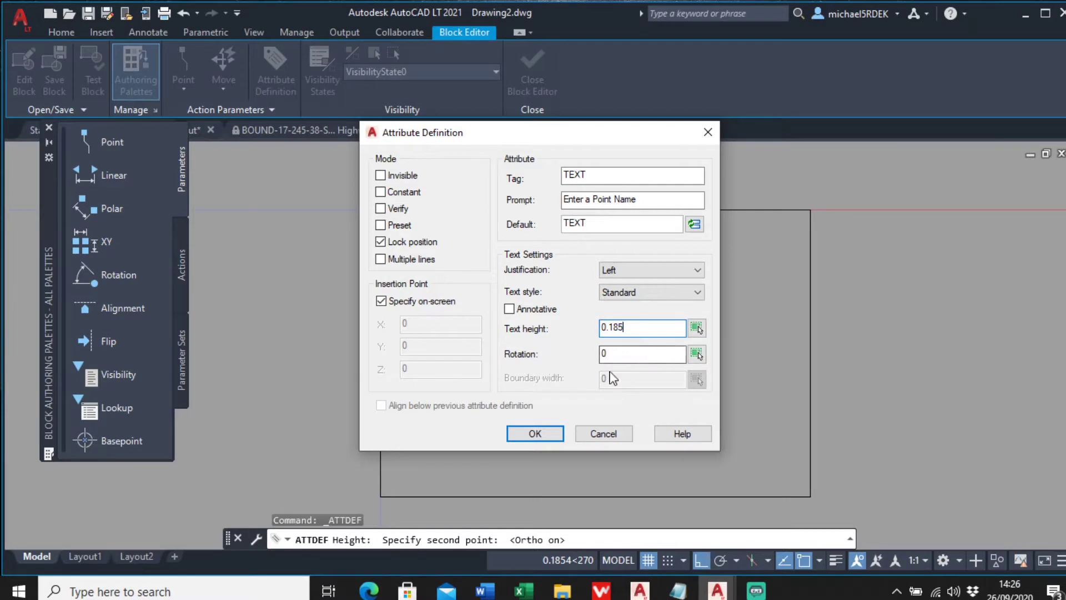
Place the TEXT attribute just inside the rectangle's upper-left corner, starting at about 0.03, -0.21.
left_click(543, 434)
scroll(394, 244, "up", 3)
middle_click_drag(397, 255, 376, 335)
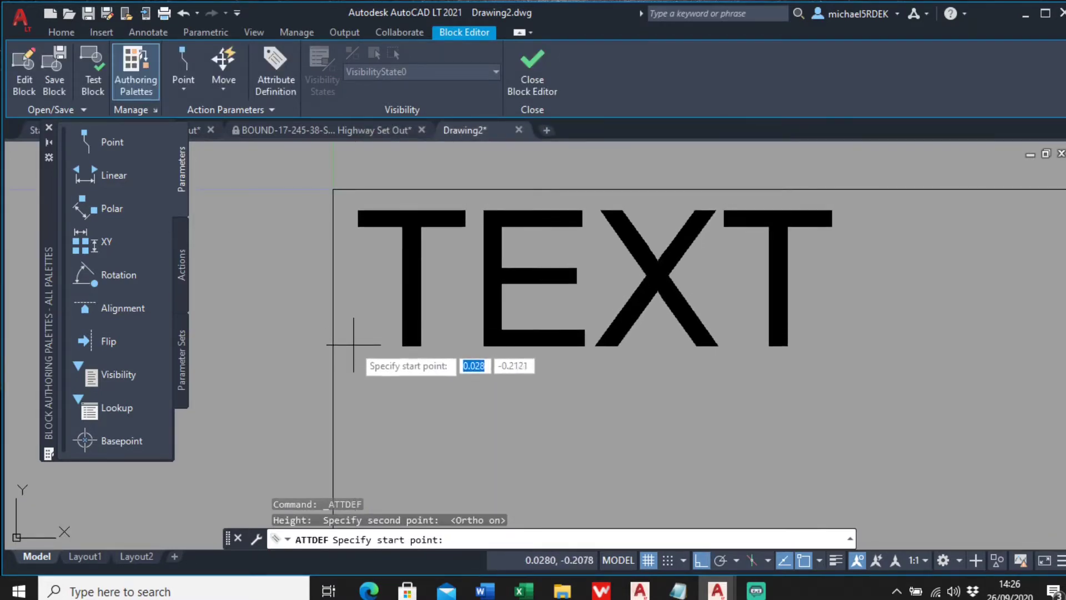
left_click(358, 344)
scroll(464, 350, "down", 6)
middle_click_drag(467, 350, 467, 333)
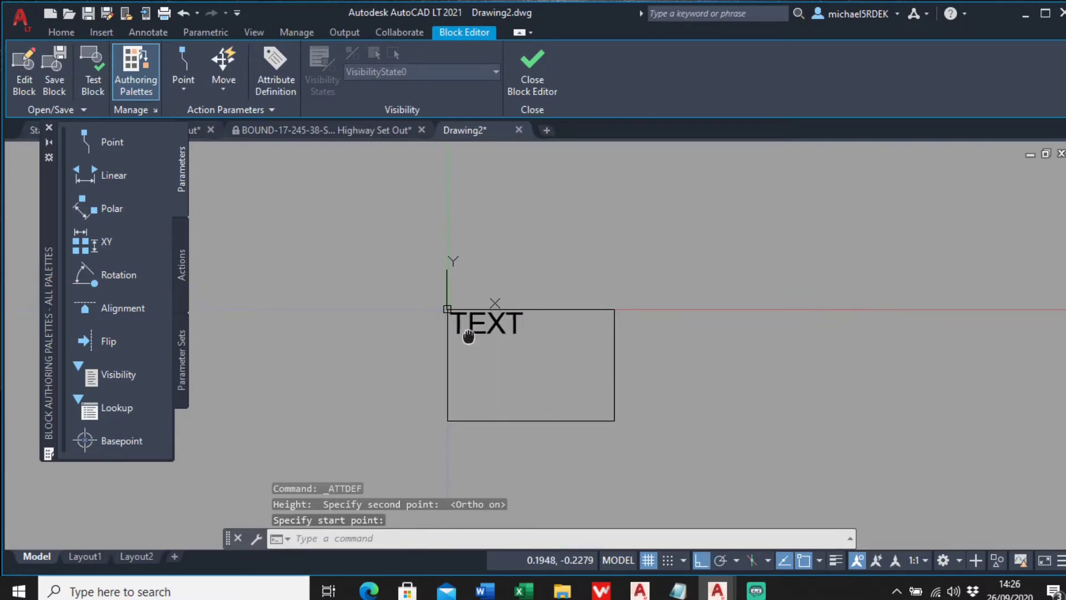
scroll(479, 336, "up", 2)
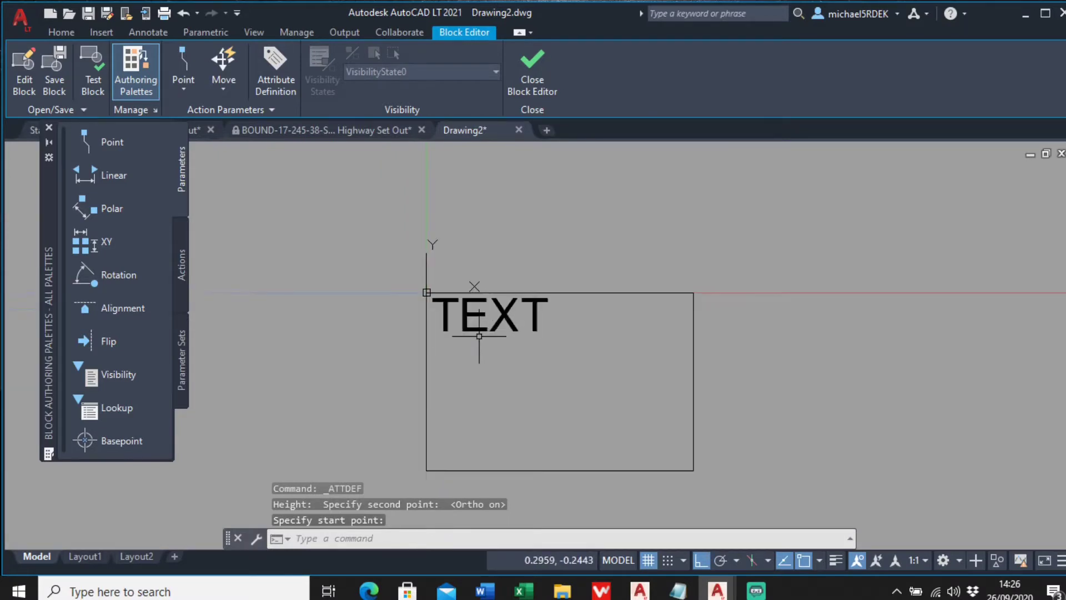
Start an attribute definition tagged X and choose the BlockPlaceholder field's Position property for its default value.
left_click(274, 76)
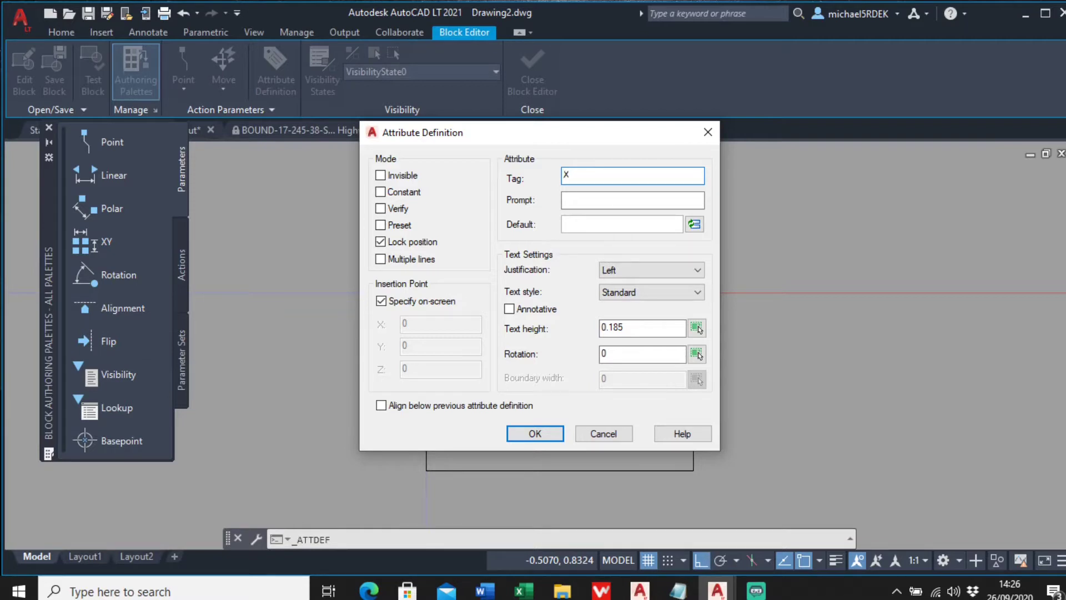
left_click(590, 225)
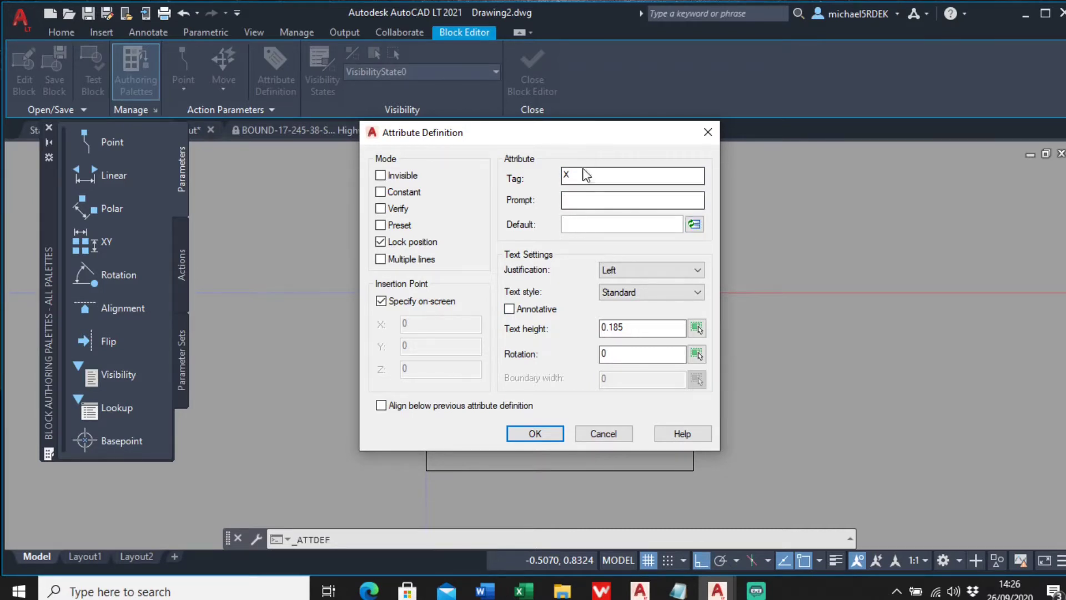
left_click(694, 224)
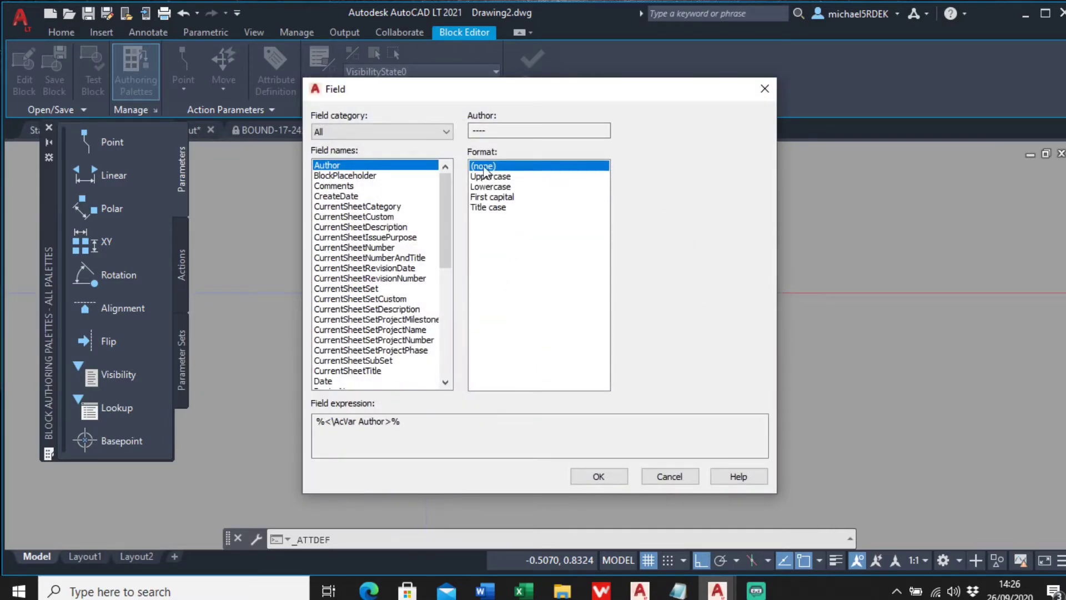
left_click(439, 133)
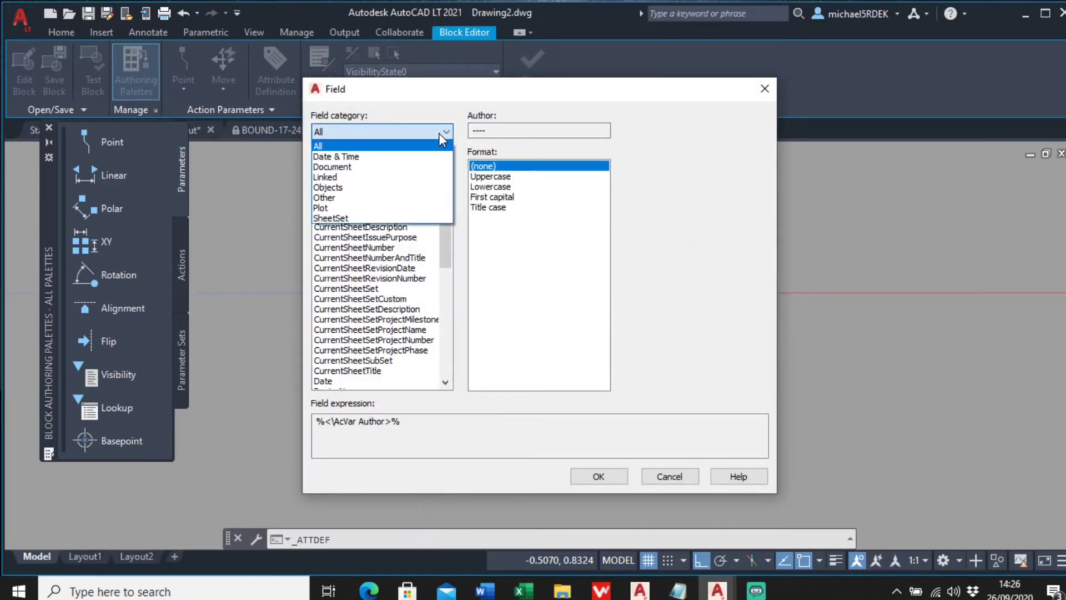
left_click(440, 133)
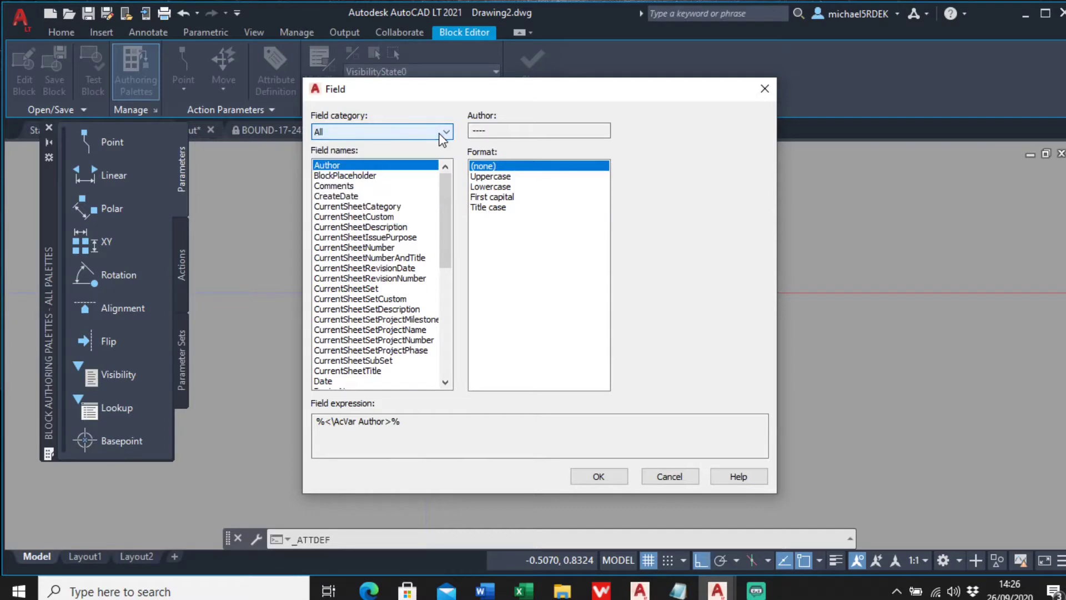
left_click(381, 176)
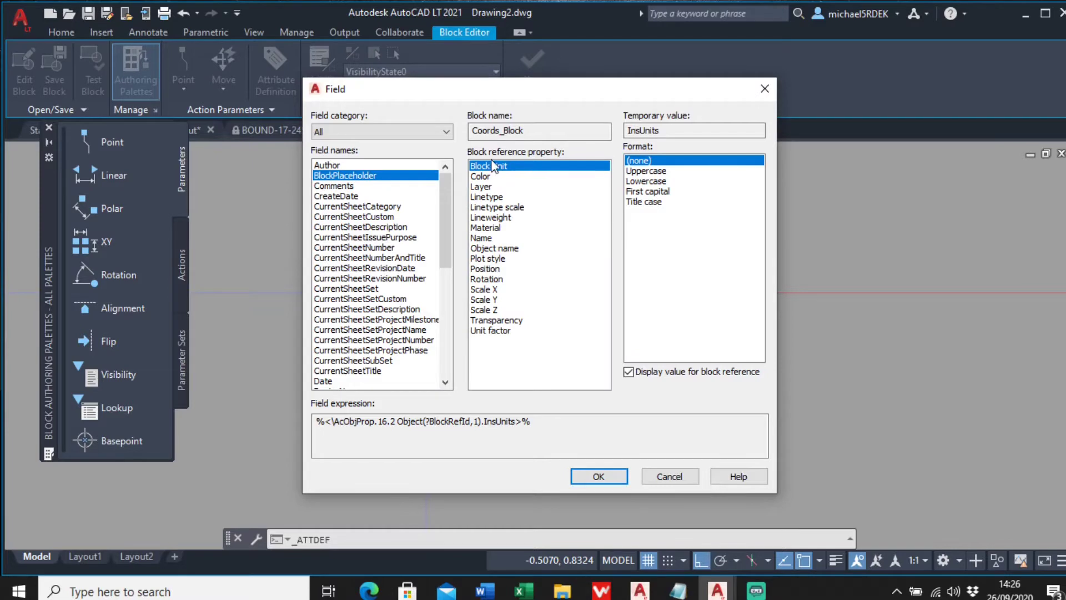
left_click(494, 269)
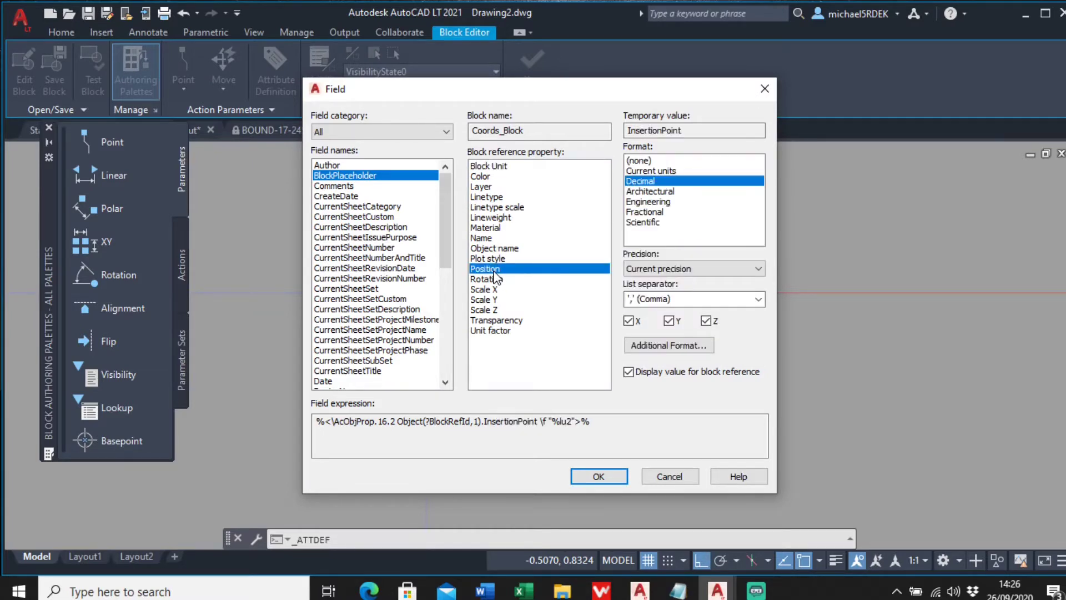
Limit the Position field to the X coordinate, set its precision to 0.000 and insert it as the default value.
left_click(669, 321)
left_click(692, 269)
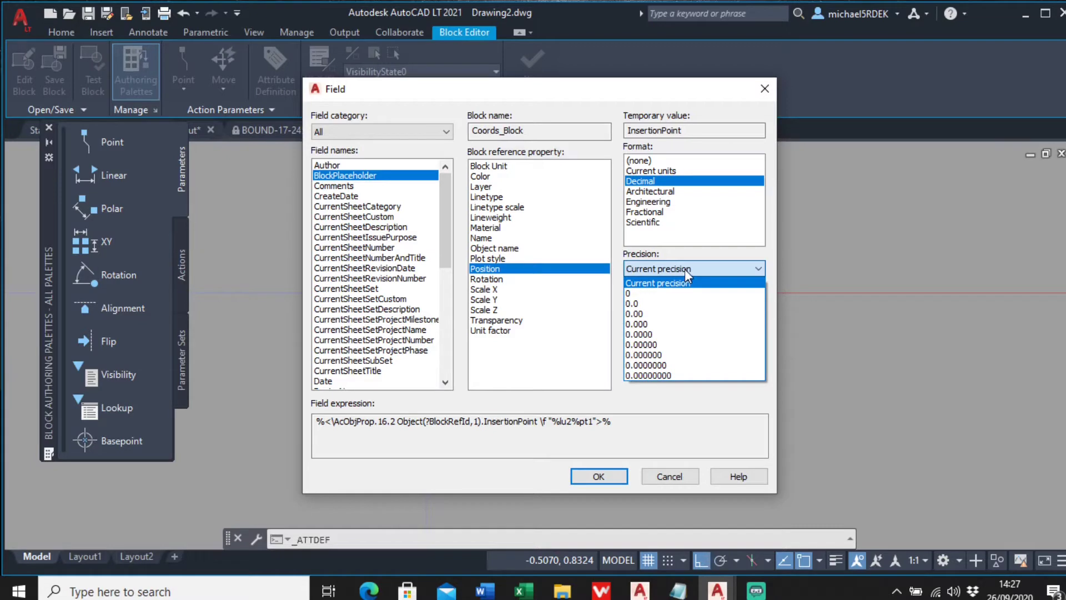
key("Down")
key("Down")
key("Down")
key("Down")
key("Return")
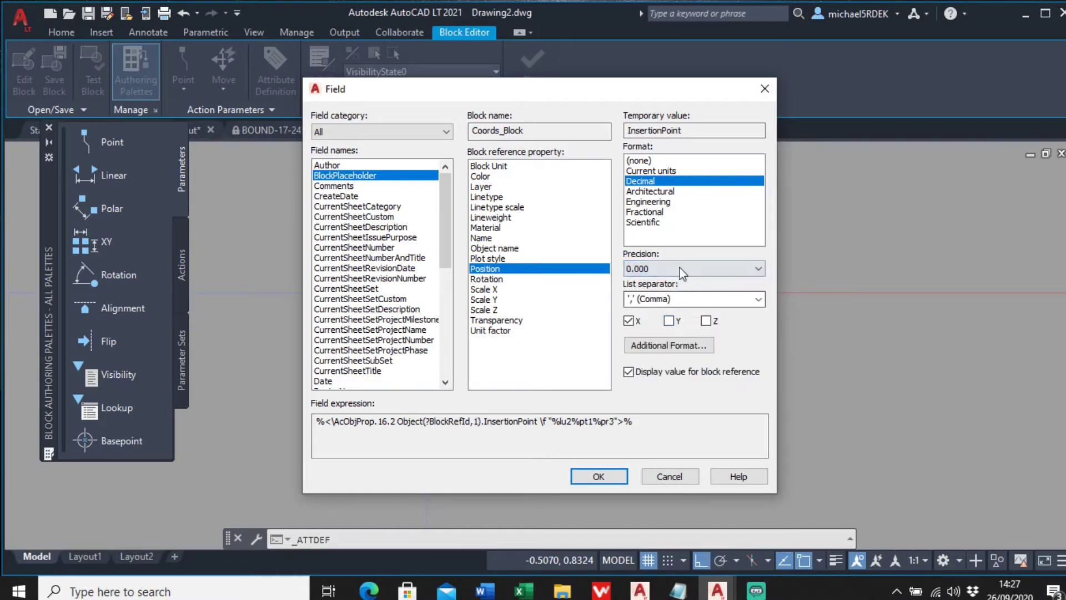
left_click(681, 271)
left_click(686, 325)
left_click(599, 477)
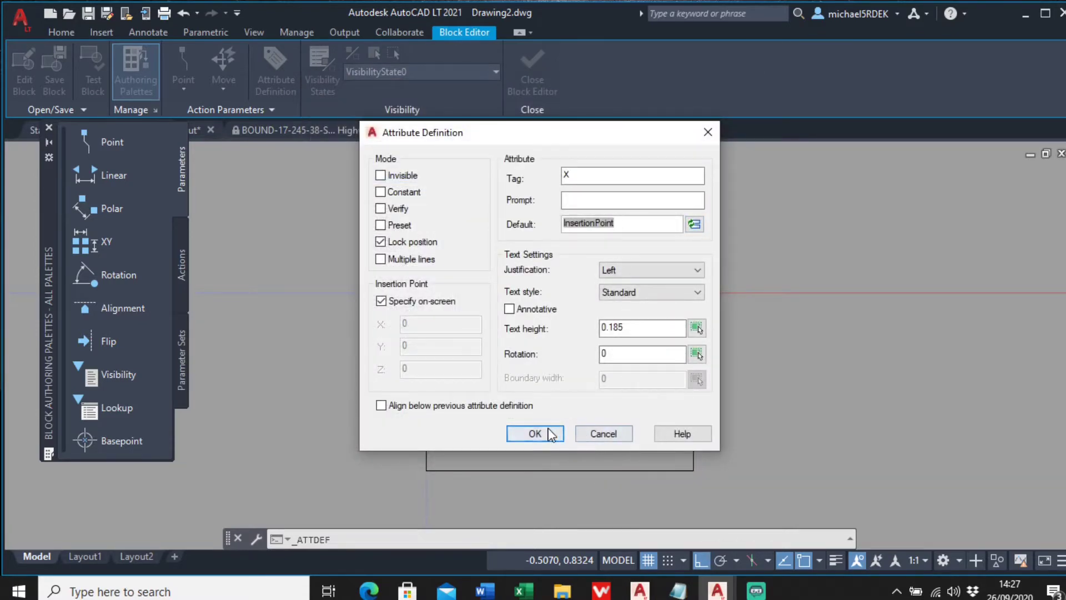
Place the X attribute below TEXT near the rectangle's left edge, starting at about 0.06, -0.48.
left_click(535, 434)
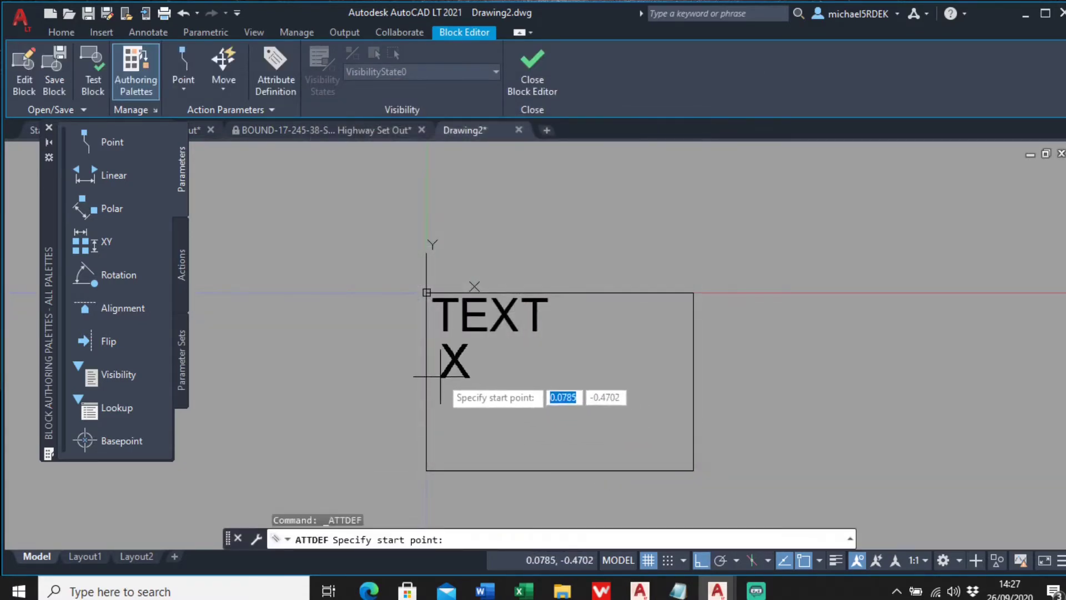
scroll(428, 371, "up", 3)
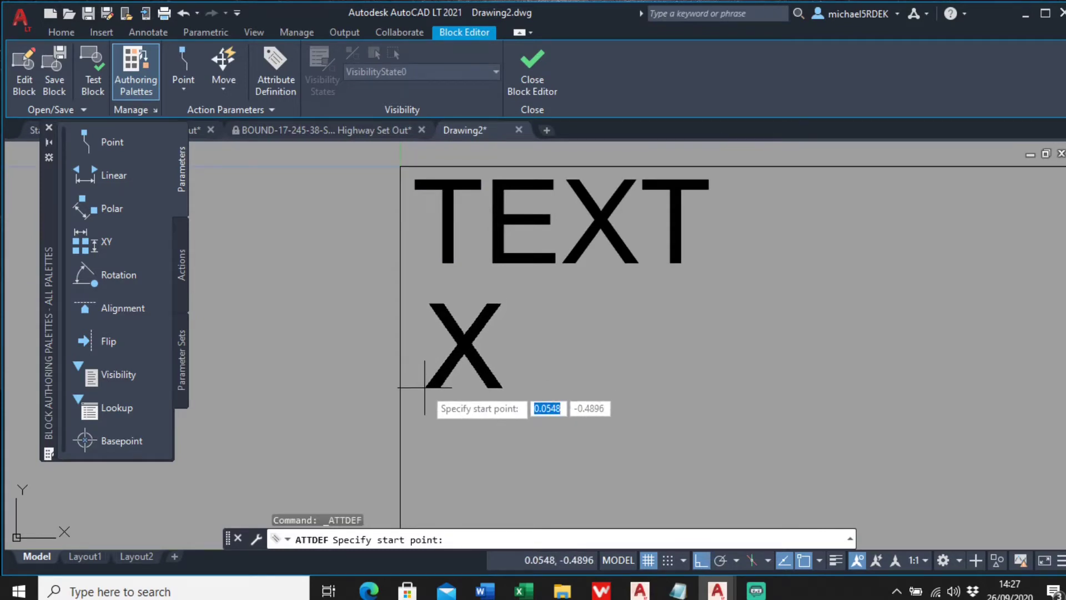
left_click(428, 383)
scroll(486, 370, "down", 4)
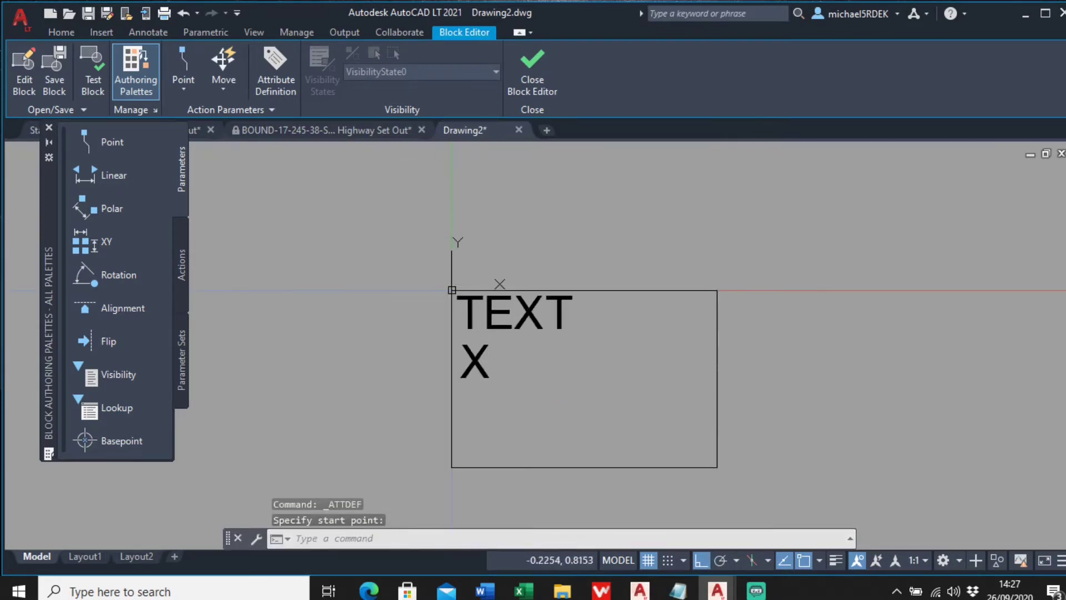
Define an attribute tagged Y whose default is the BlockPlaceholder Position field for the Y coordinate, with precision 0.000.
left_click(276, 68)
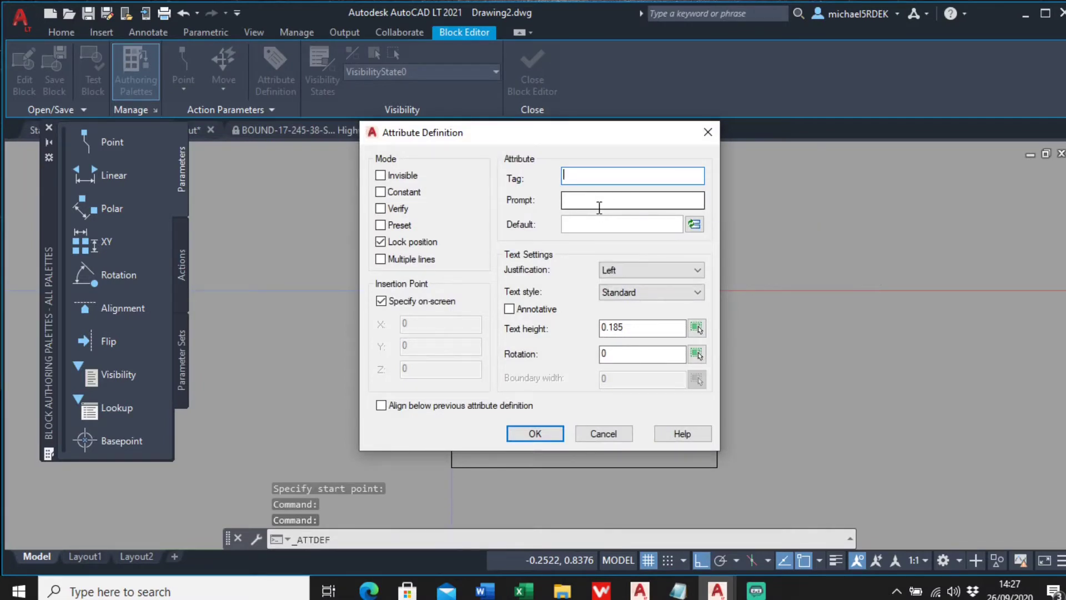
left_click(590, 225)
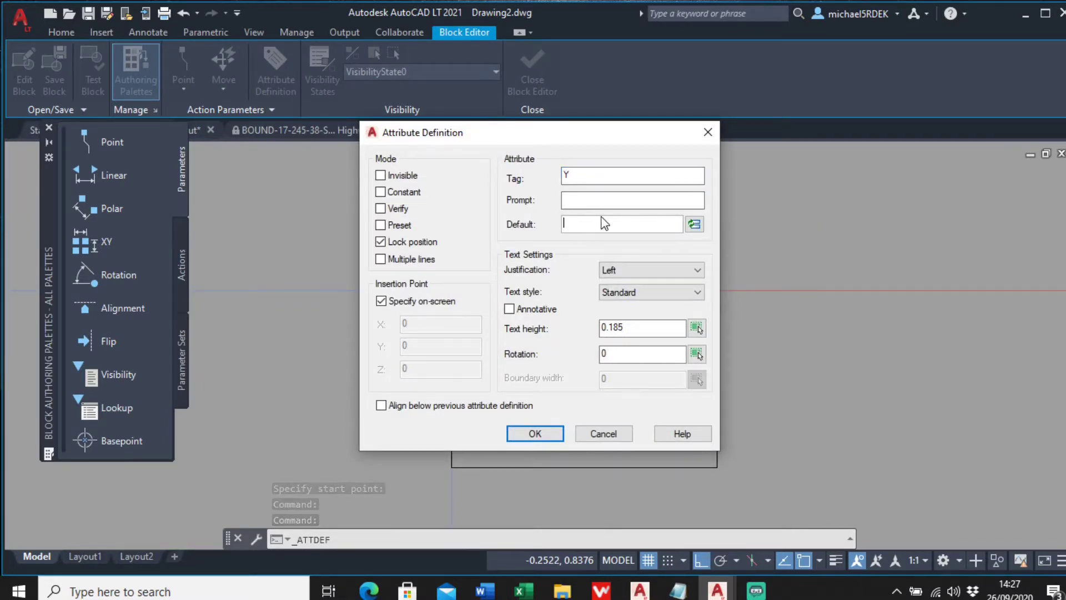
left_click(694, 224)
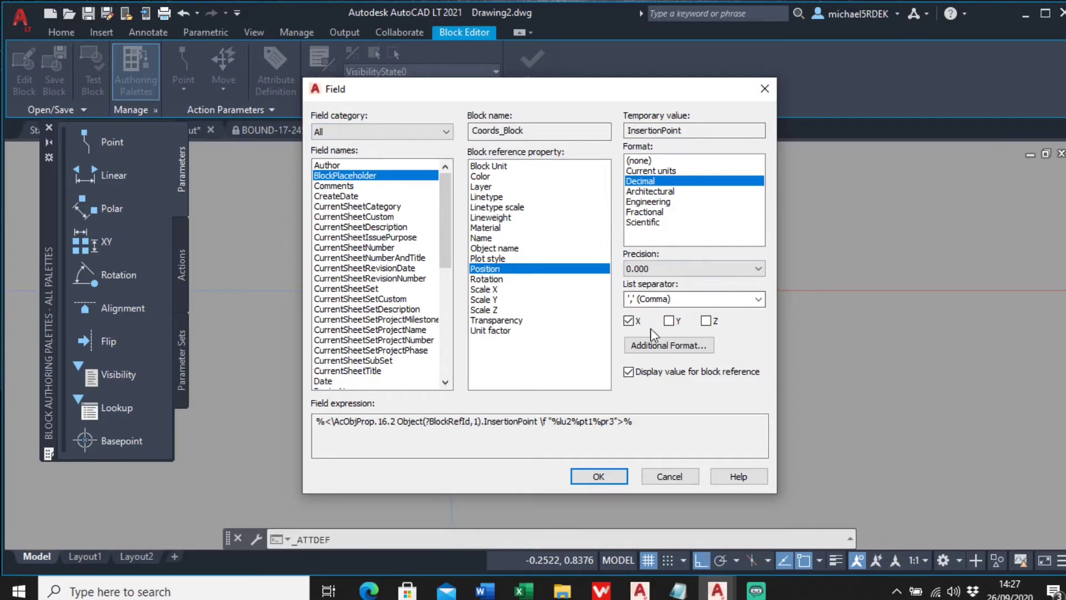
left_click(669, 321)
left_click(601, 476)
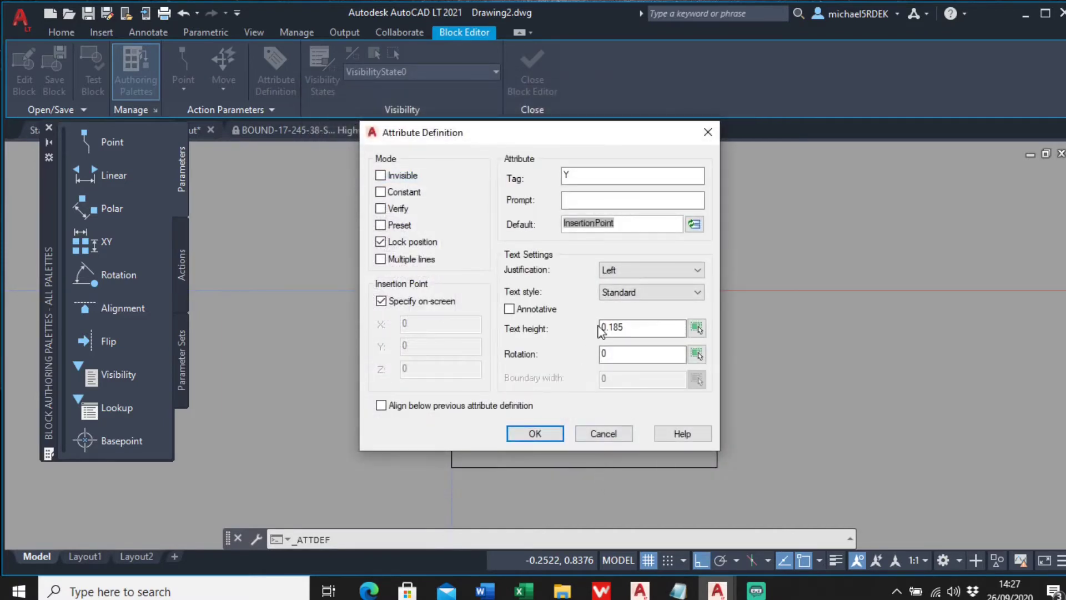
Place the Y attribute directly below X inside the rectangle, starting at about 0.05, -0.74.
left_click(537, 434)
scroll(461, 422, "up", 2)
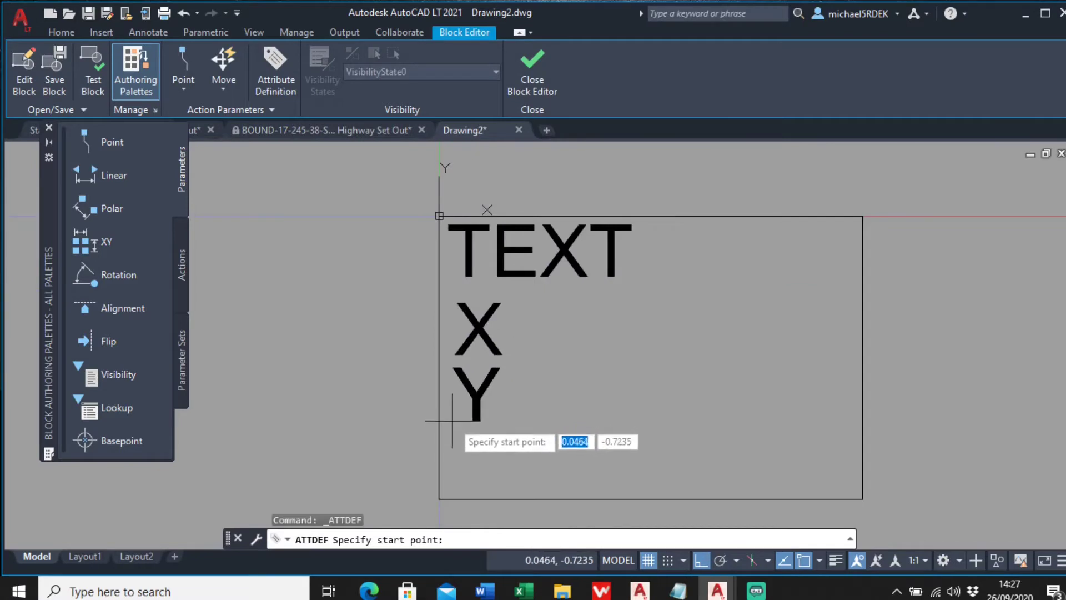
left_click(454, 425)
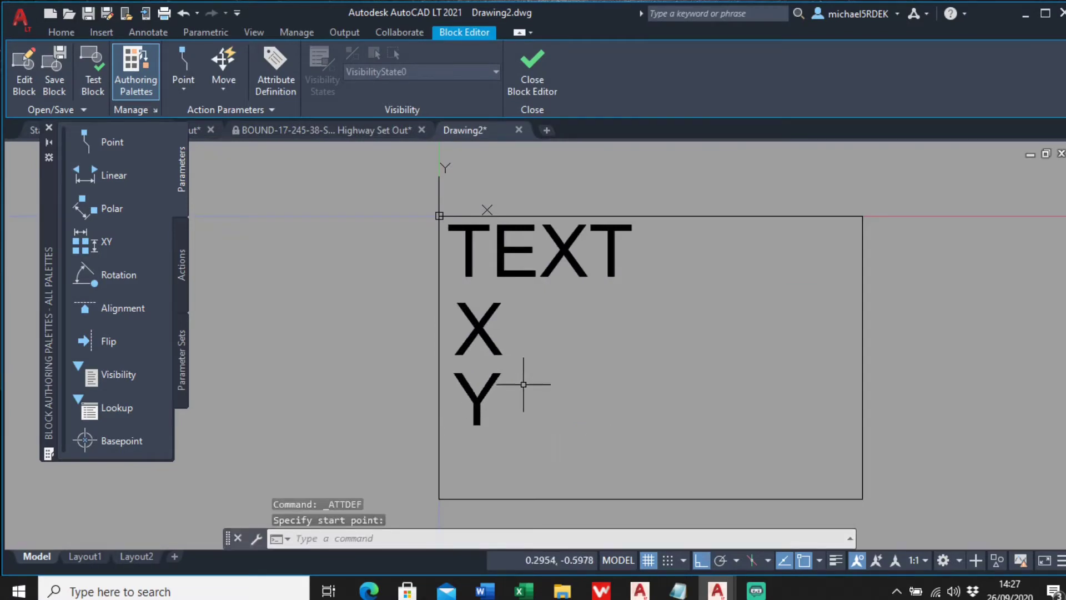
Define an attribute tagged Height with the prompt Enter a Height Value and the default Height.
scroll(519, 370, "down", 4)
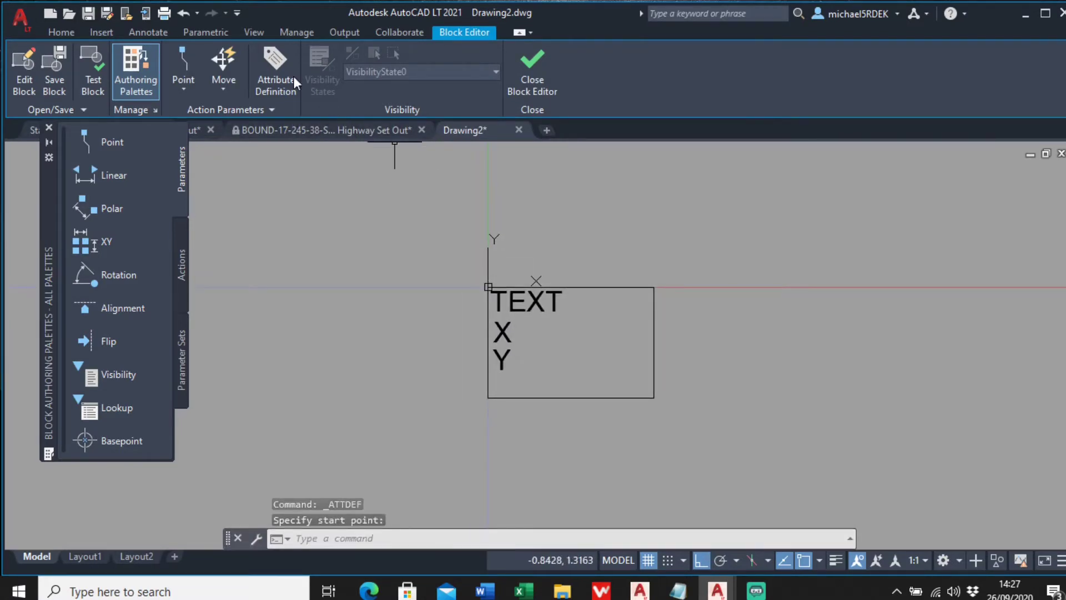
left_click(273, 69)
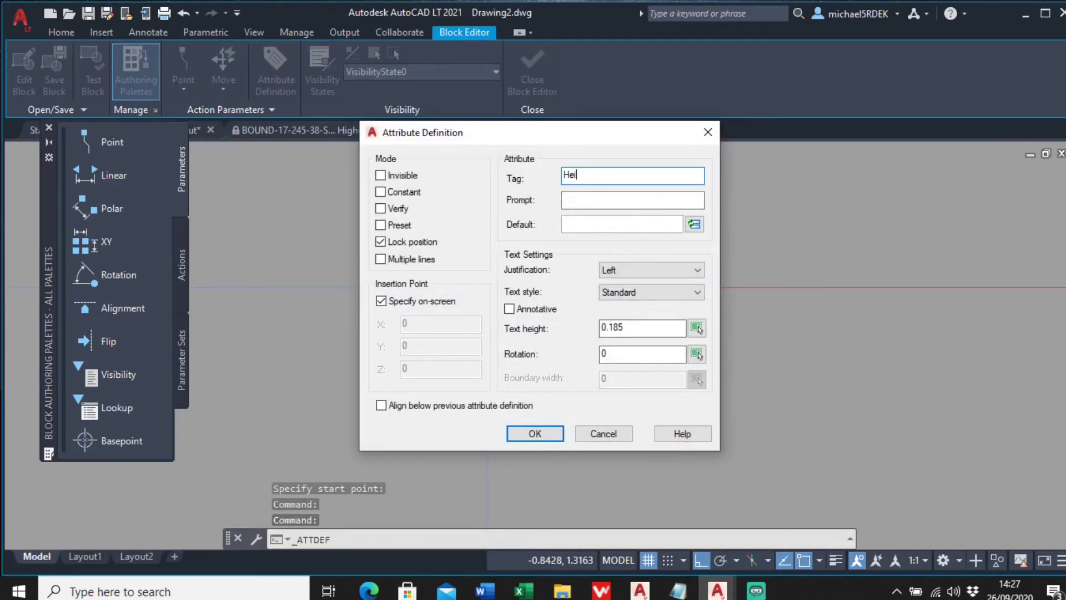
left_click(632, 202)
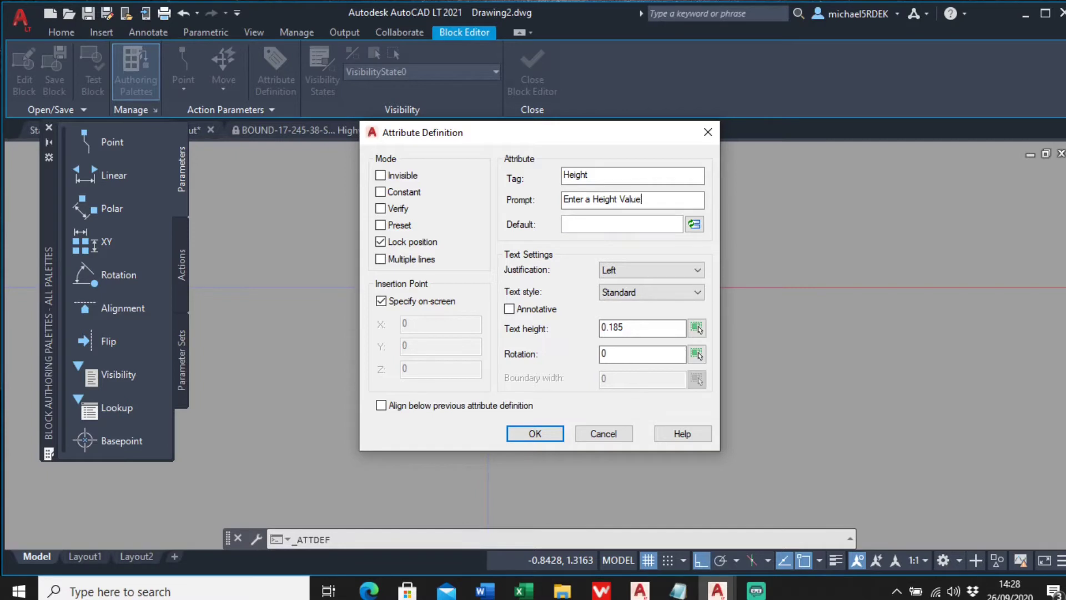
left_click(607, 225)
left_click(551, 437)
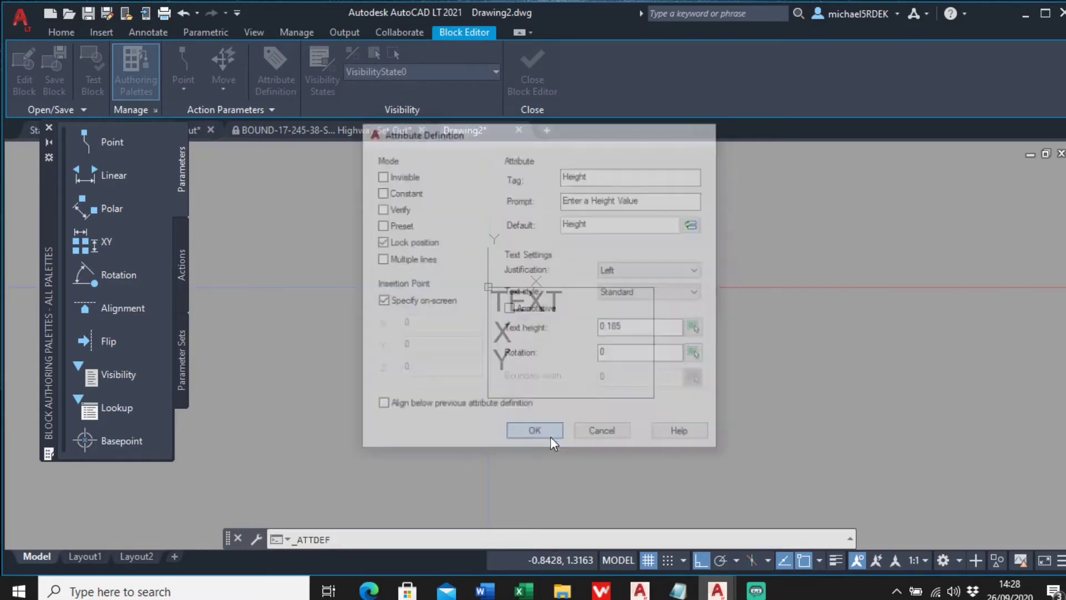
Place the HEIGHT attribute below Y, just inside the rectangle's lower-left corner.
scroll(488, 392, "up", 3)
scroll(485, 404, "up", 2)
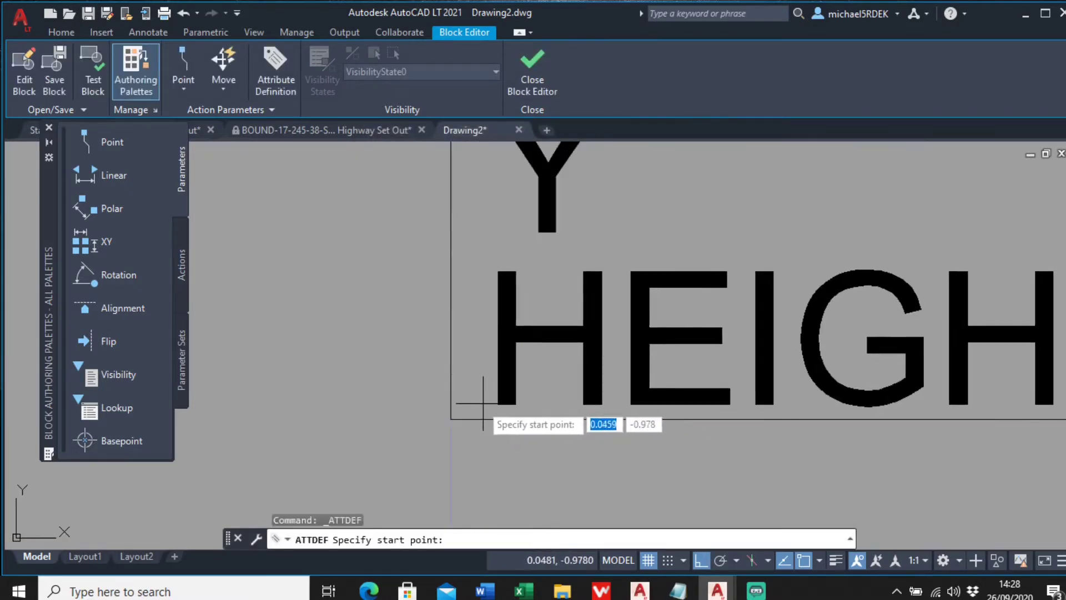
scroll(459, 418, "up", 1)
left_click(458, 418)
scroll(502, 393, "down", 6)
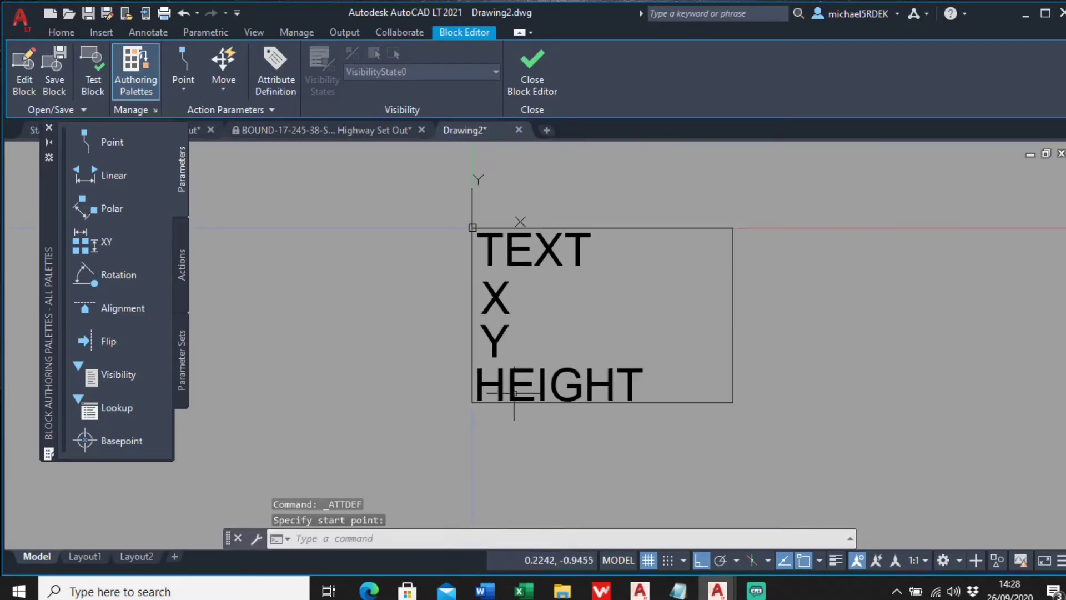
Stretch the rectangle's bottom edge slightly downward to leave a gap beneath the HEIGHT attribute.
scroll(500, 372, "down", 3)
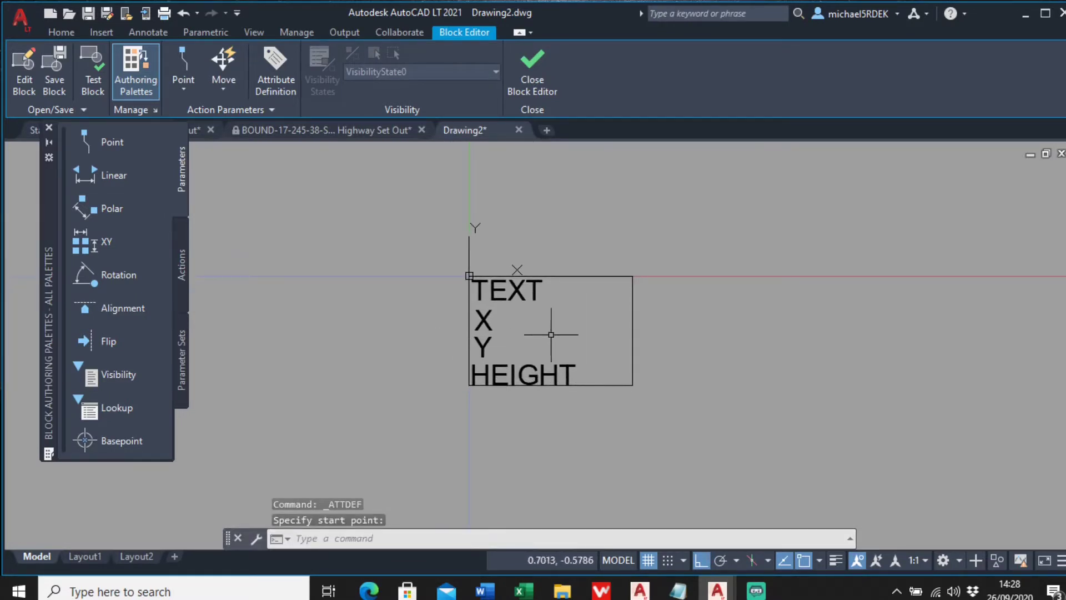
middle_click_drag(435, 326, 466, 303)
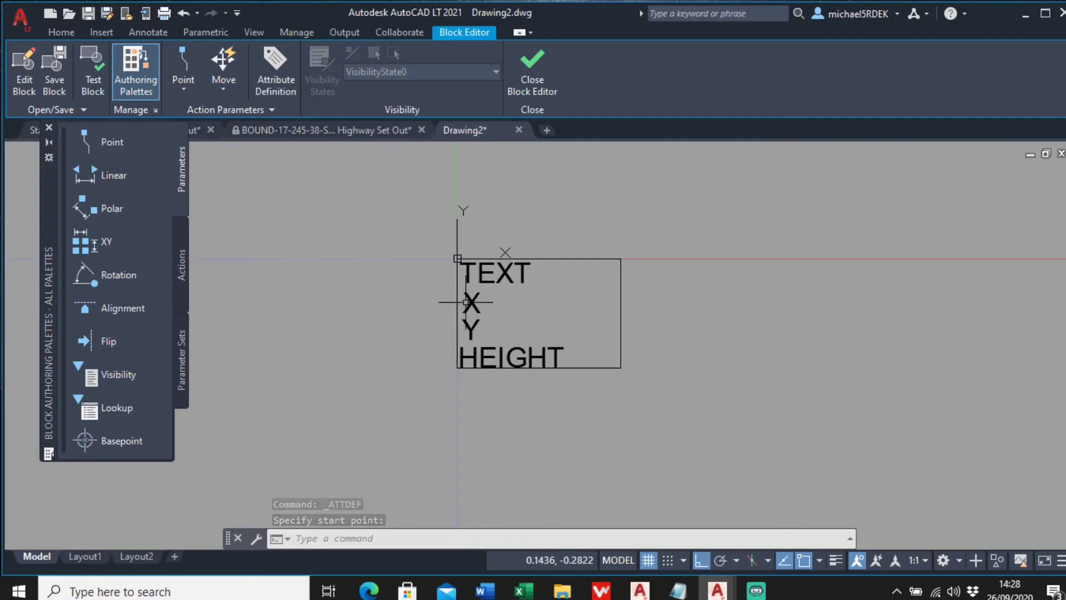
scroll(576, 347, "up", 2)
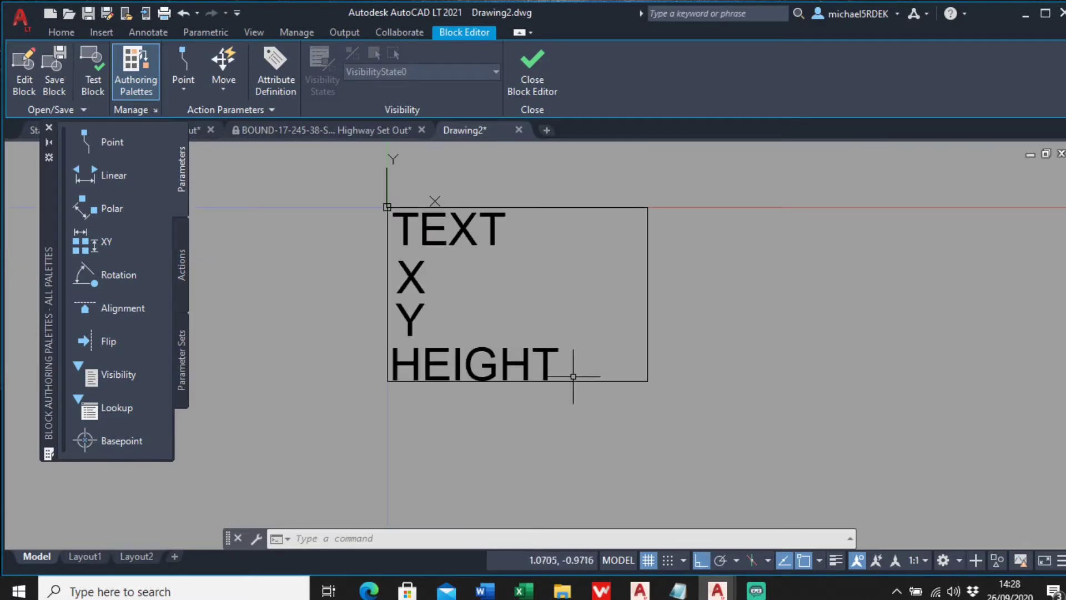
left_click(519, 382)
left_click(517, 381)
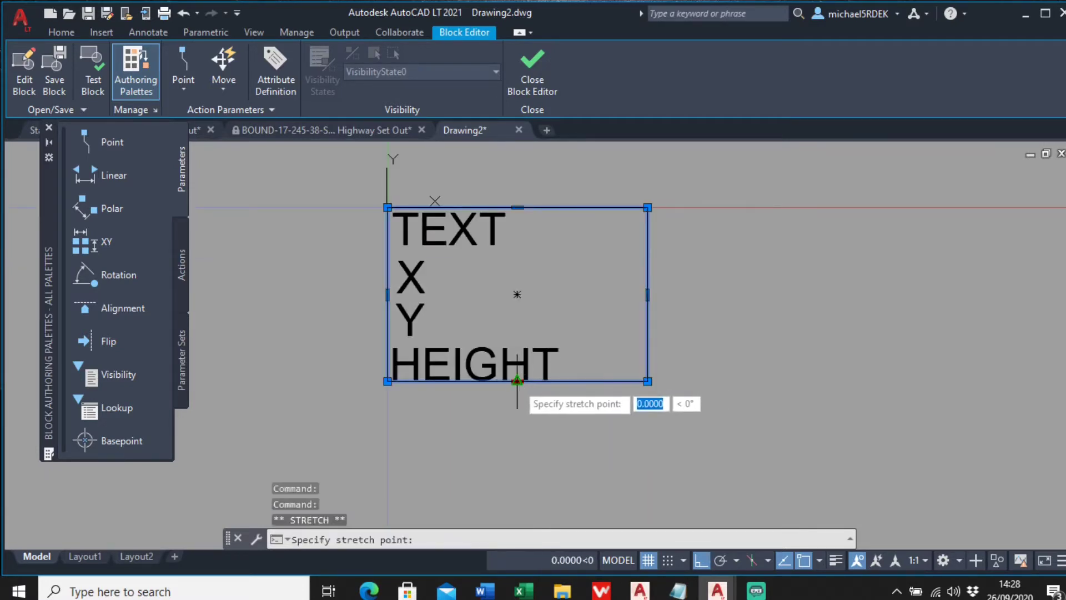
left_click(517, 391)
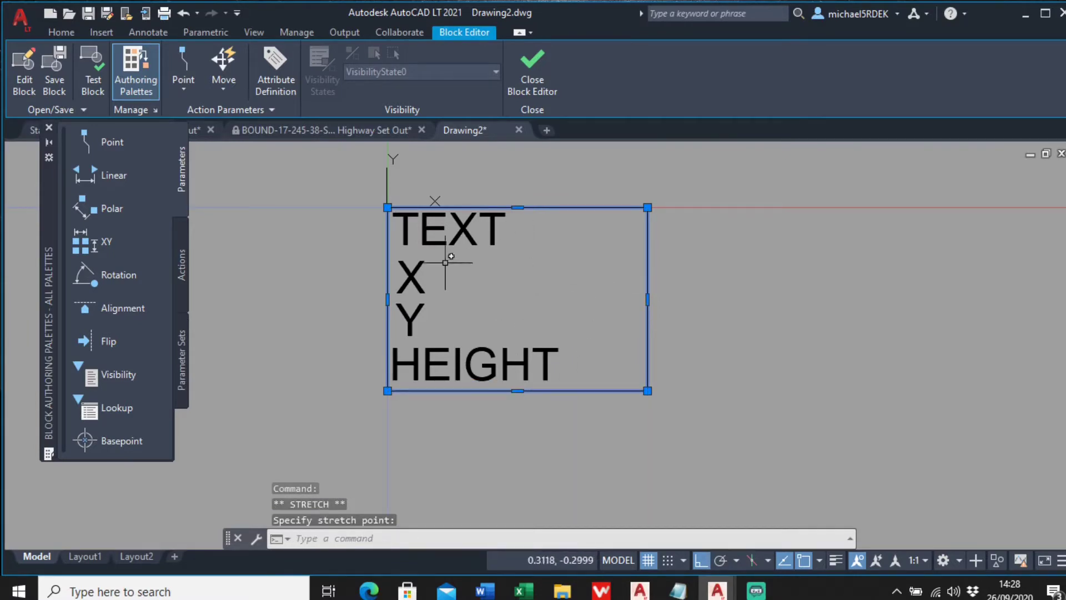
Save the changes to Coords_Block, leave the Block Editor and delete the existing block instance from the drawing.
left_click(543, 80)
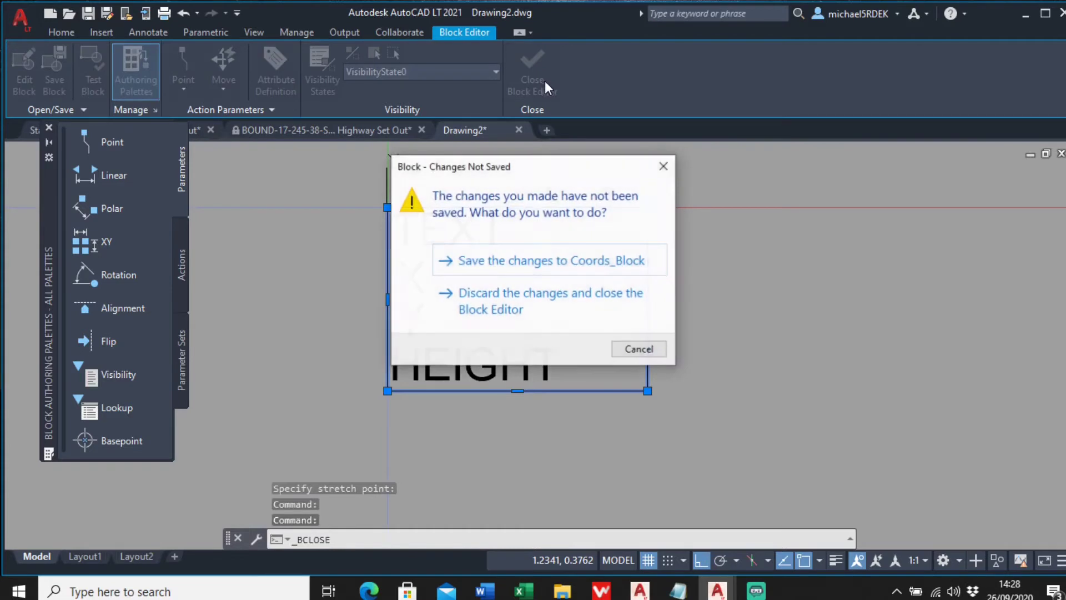
left_click(539, 269)
scroll(539, 260, "down", 5)
left_click(610, 327)
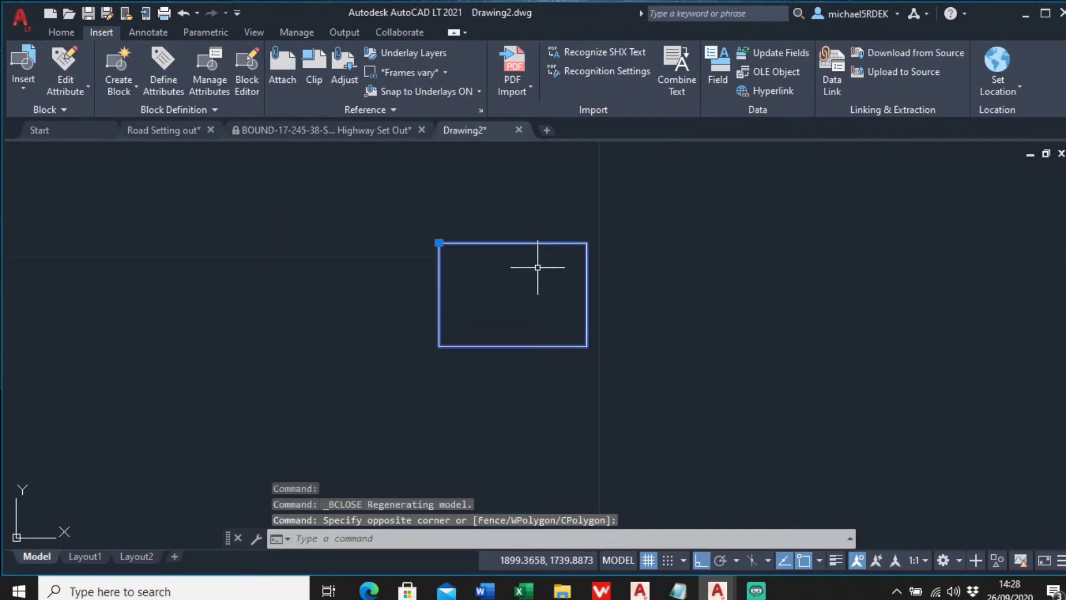
left_click(538, 266)
key("Delete")
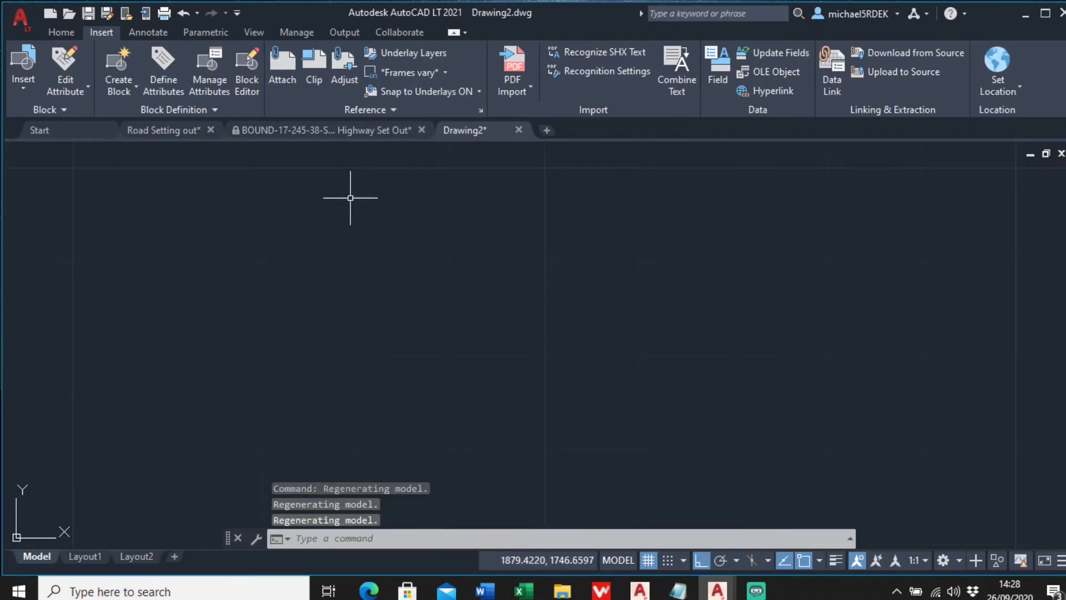
left_click(22, 94)
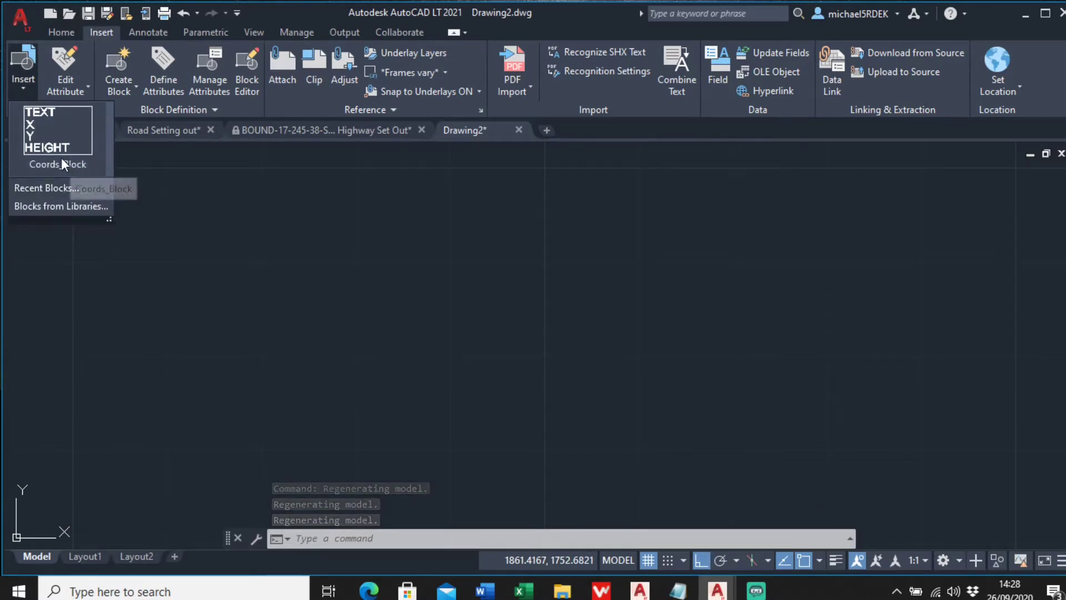
left_click(78, 143)
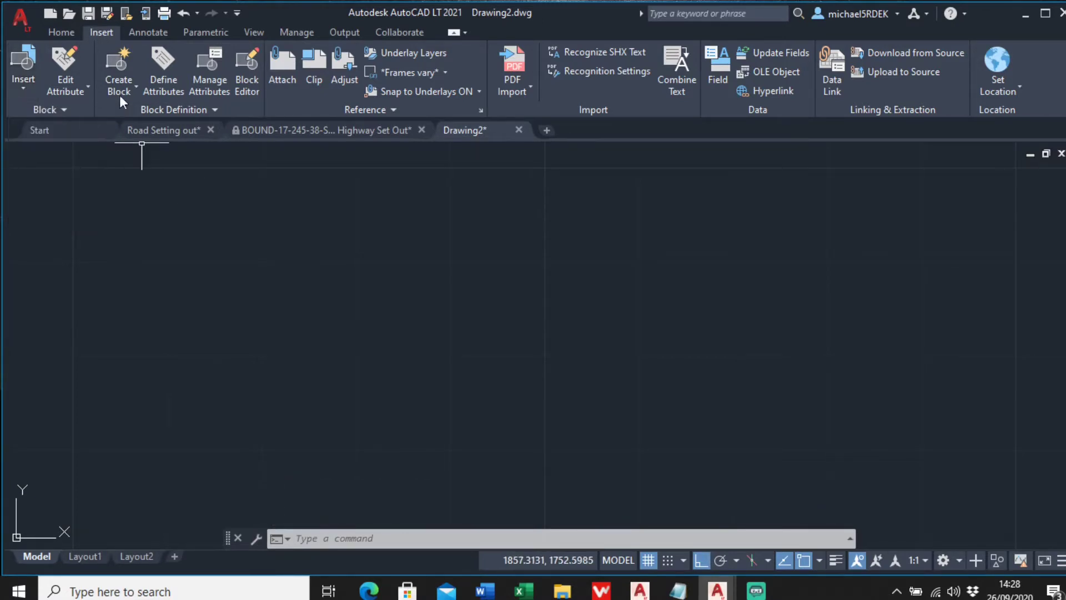
left_click(60, 32)
left_click(102, 32)
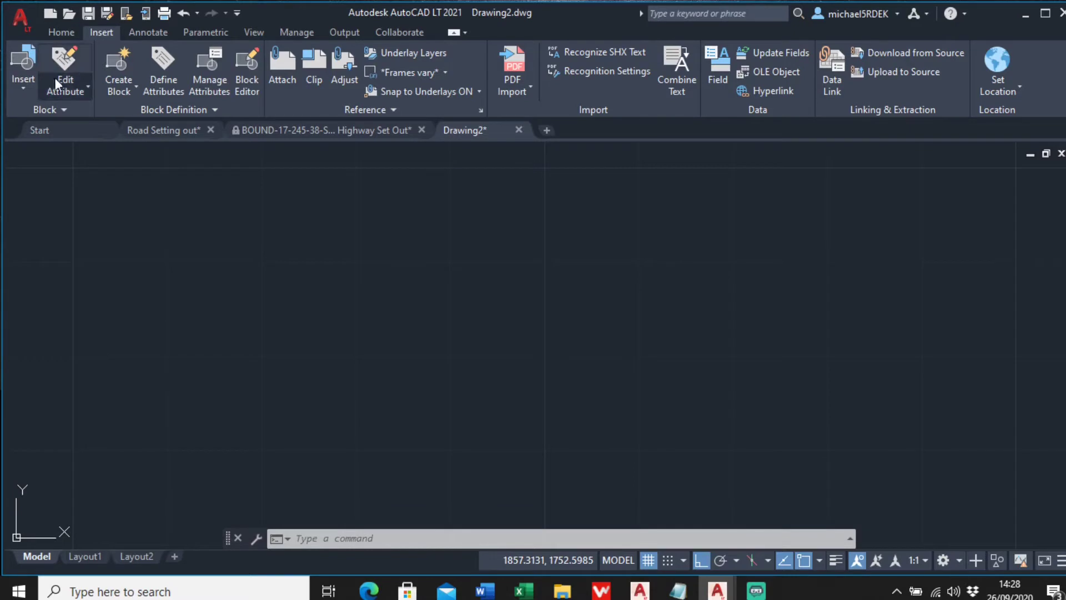
Insert Coords_Block at about 1884.614, 1736.120 with the point name POINT 1 and the height value 114.545.
left_click(29, 63)
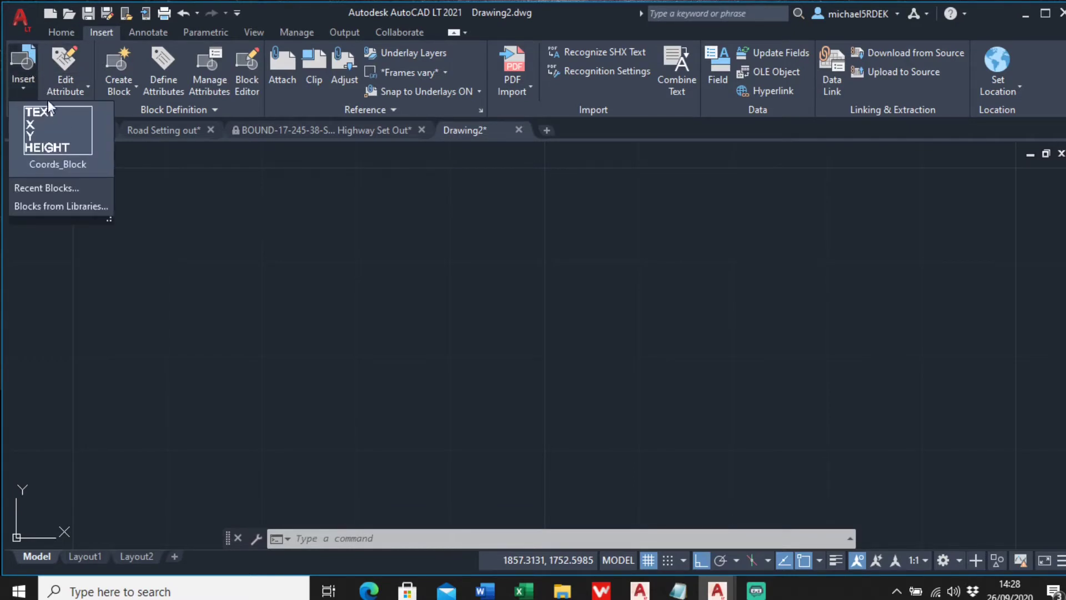
left_click(62, 155)
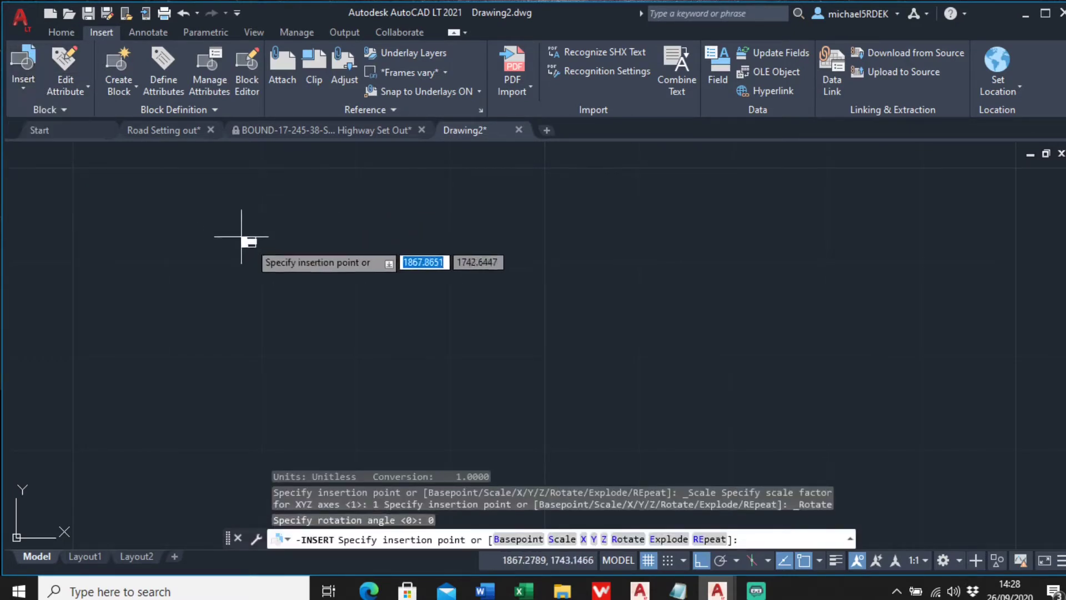
left_click(400, 298)
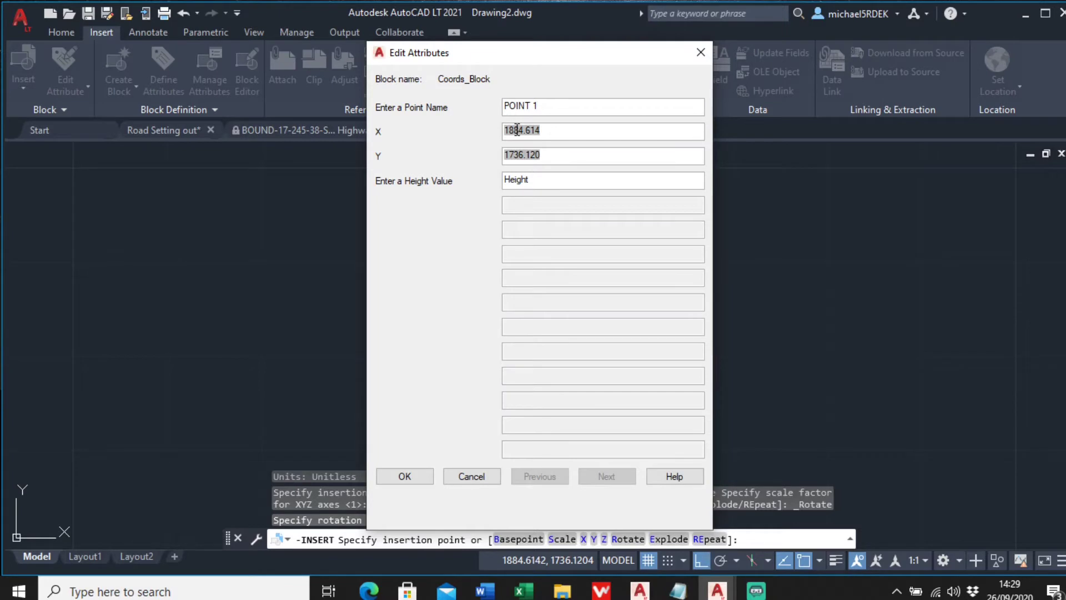
key("Tab")
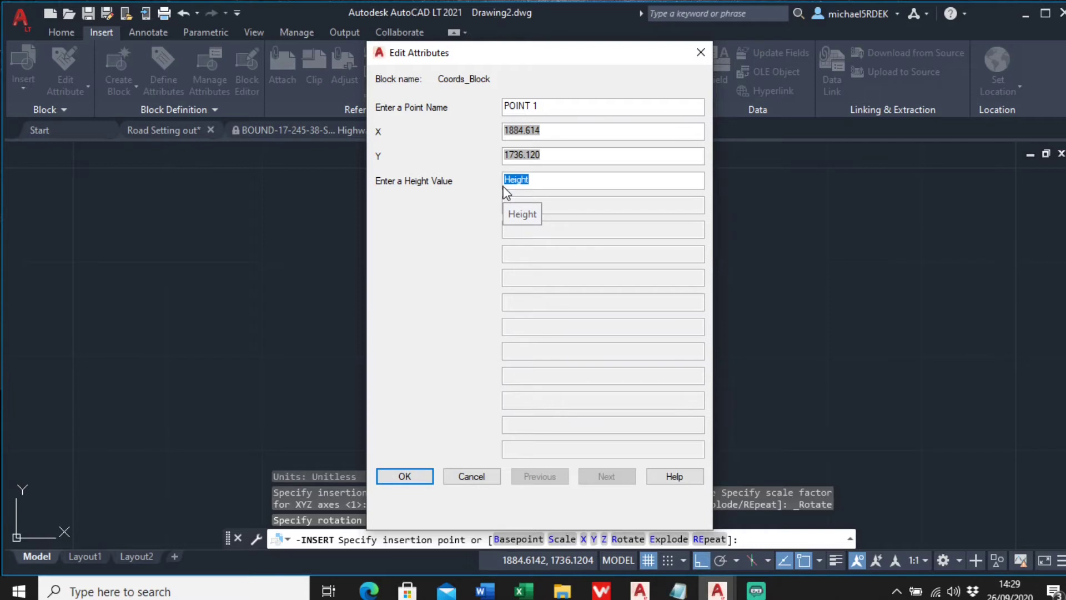
type("114.545")
left_click(406, 476)
Check the coordinates of the inserted block's upper-left corner with the ID command.
scroll(395, 267, "up", 6)
middle_click_drag(393, 253, 414, 265)
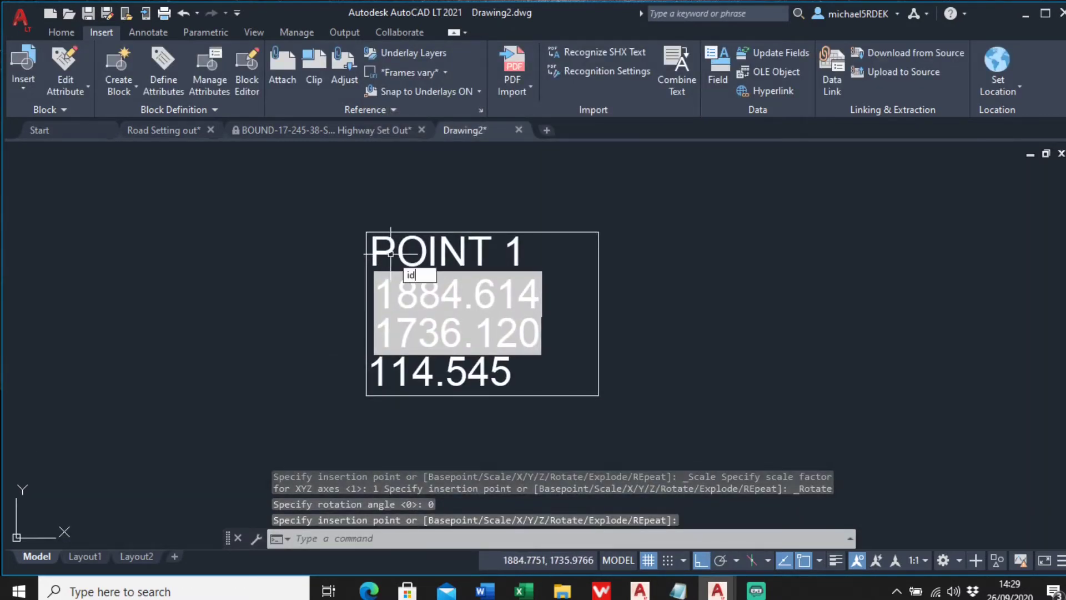
type("ID")
key("Return")
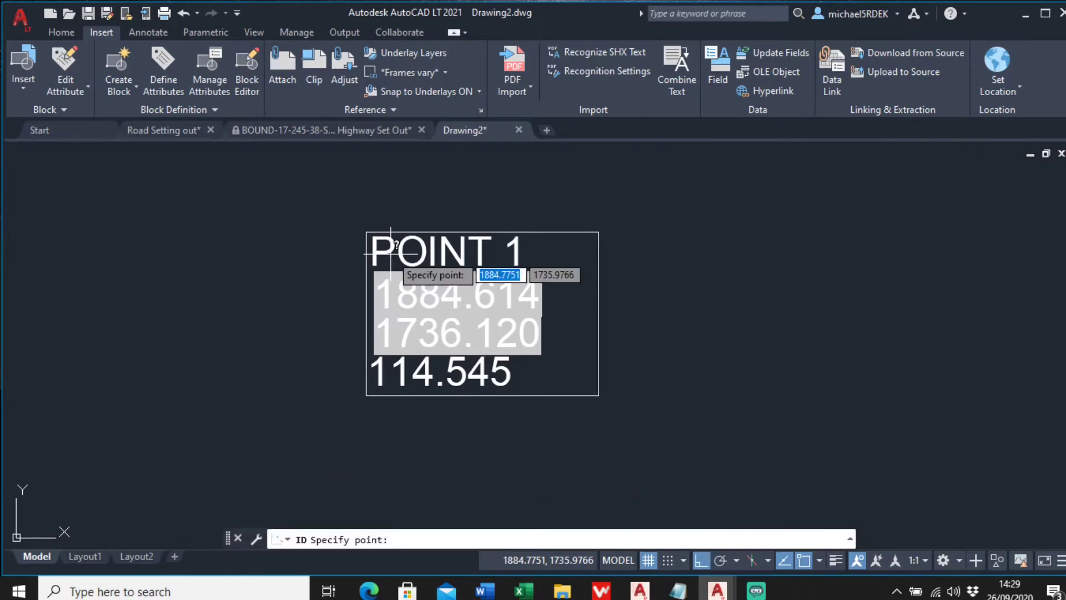
left_click(365, 229)
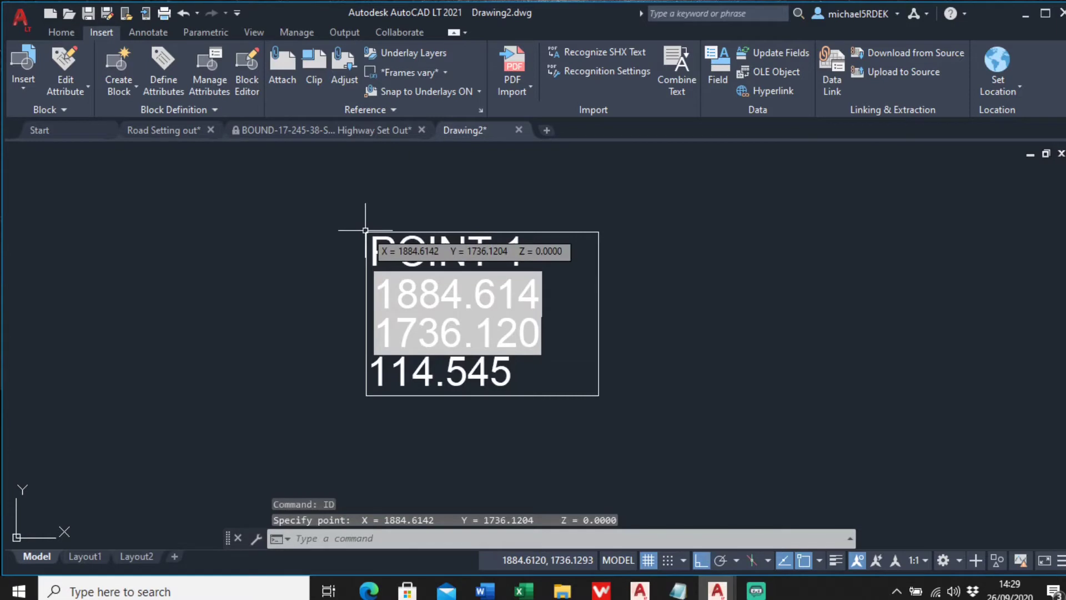
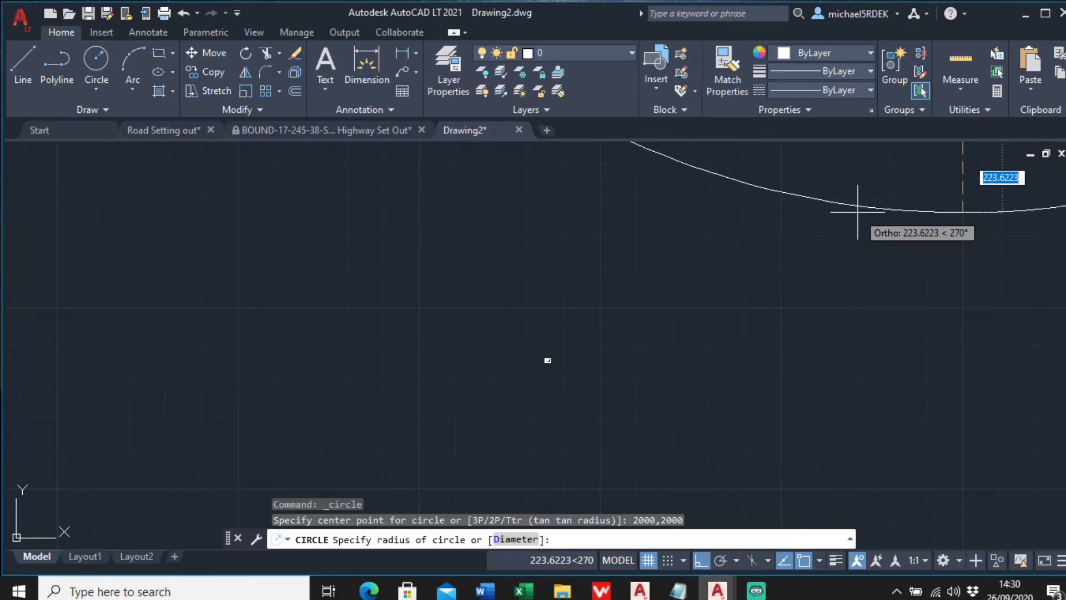
Complete the circle centred at 2000,2000 with a radius of 300.
type("300")
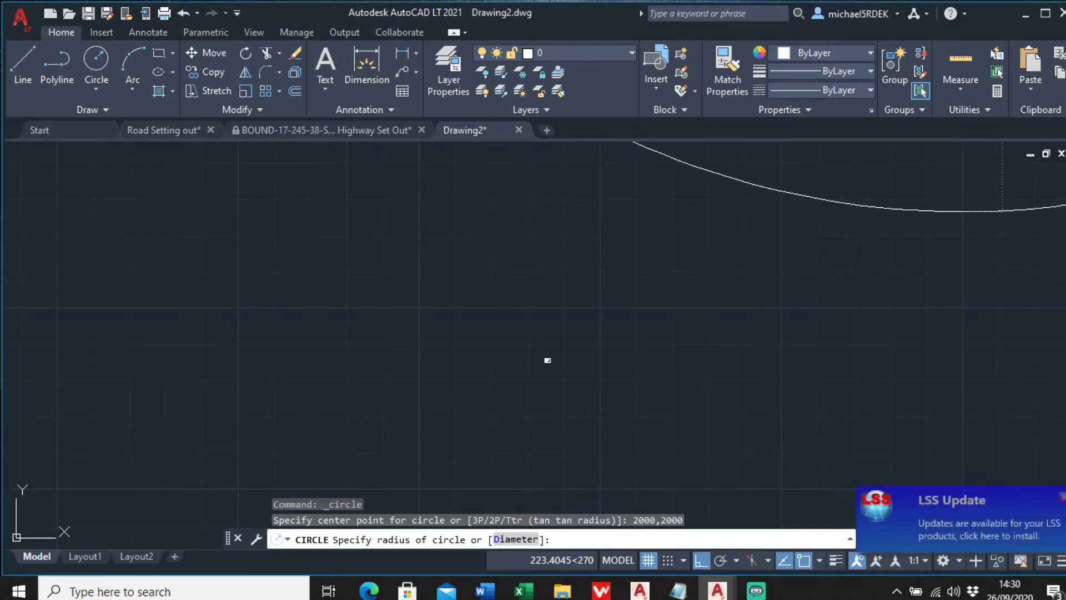
key("Return")
scroll(693, 276, "down", 5)
scroll(655, 333, "up", 3)
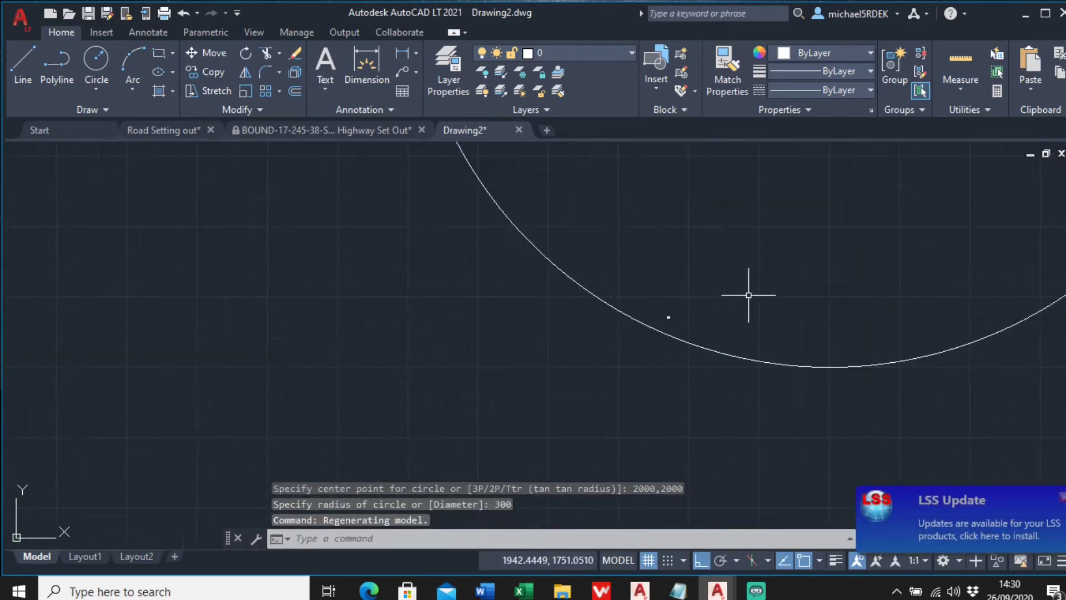
Scale up the POINT 1 block from its upper-left corner until it is readable beside the large circle.
scroll(728, 328, "down", 3)
scroll(616, 356, "up", 8)
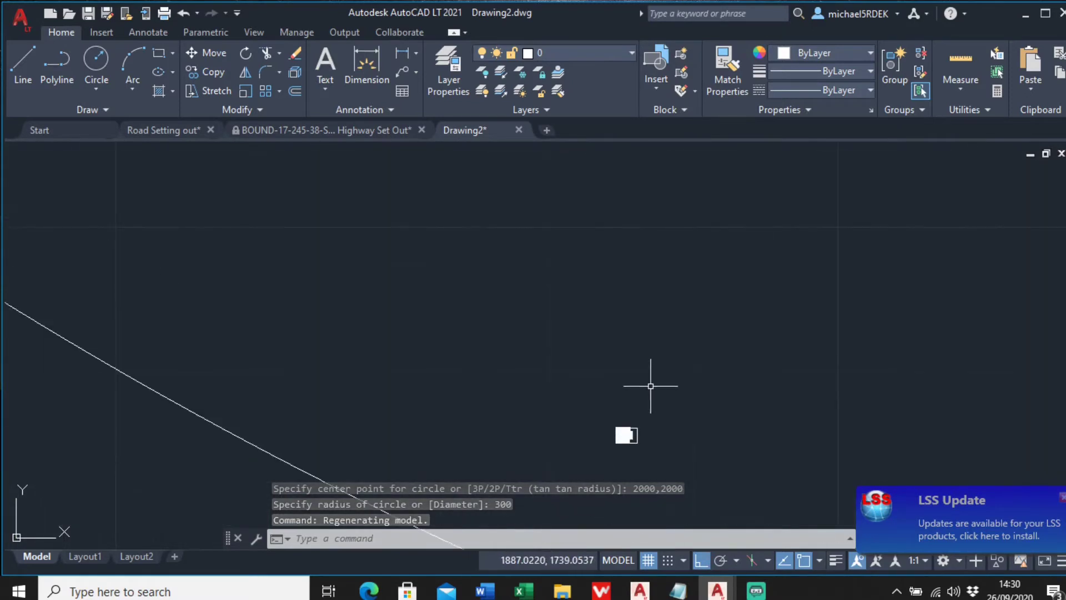
left_click(201, 72)
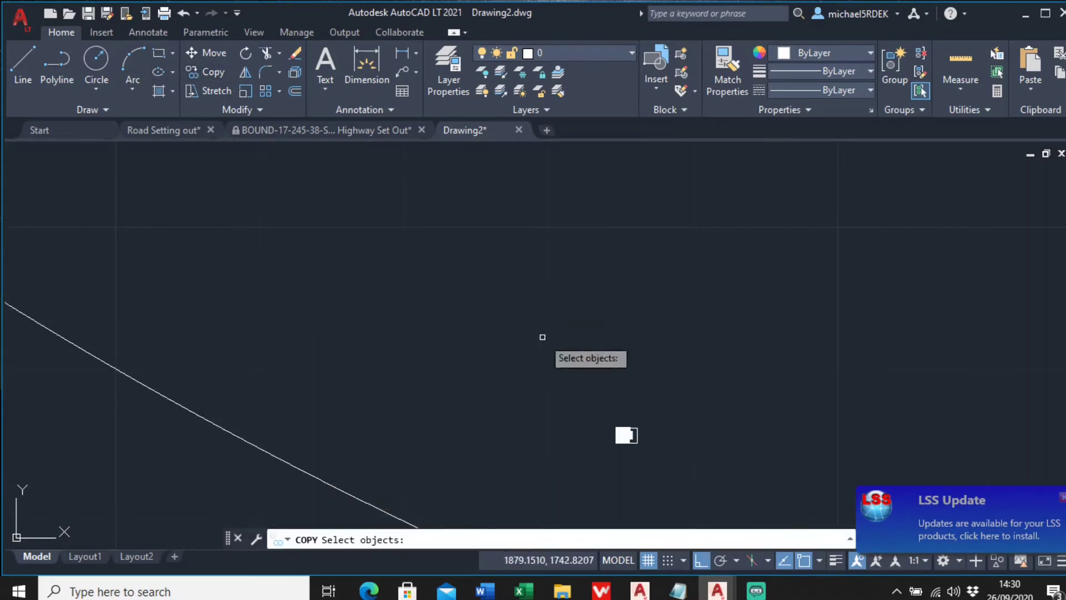
key("Escape")
scroll(556, 361, "up", 5)
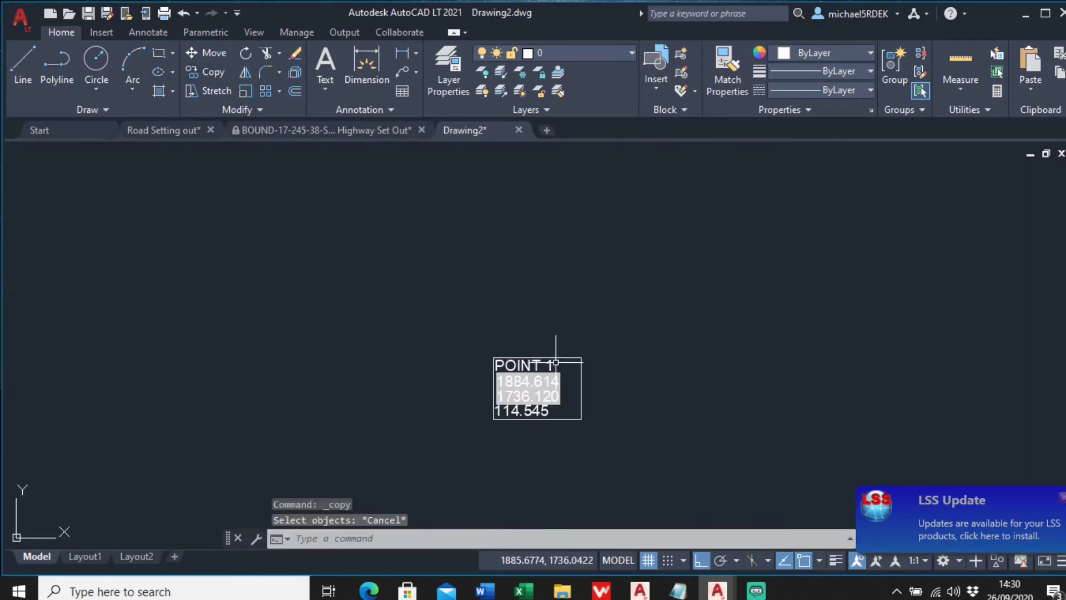
left_click(556, 362)
middle_click_drag(556, 361, 535, 267)
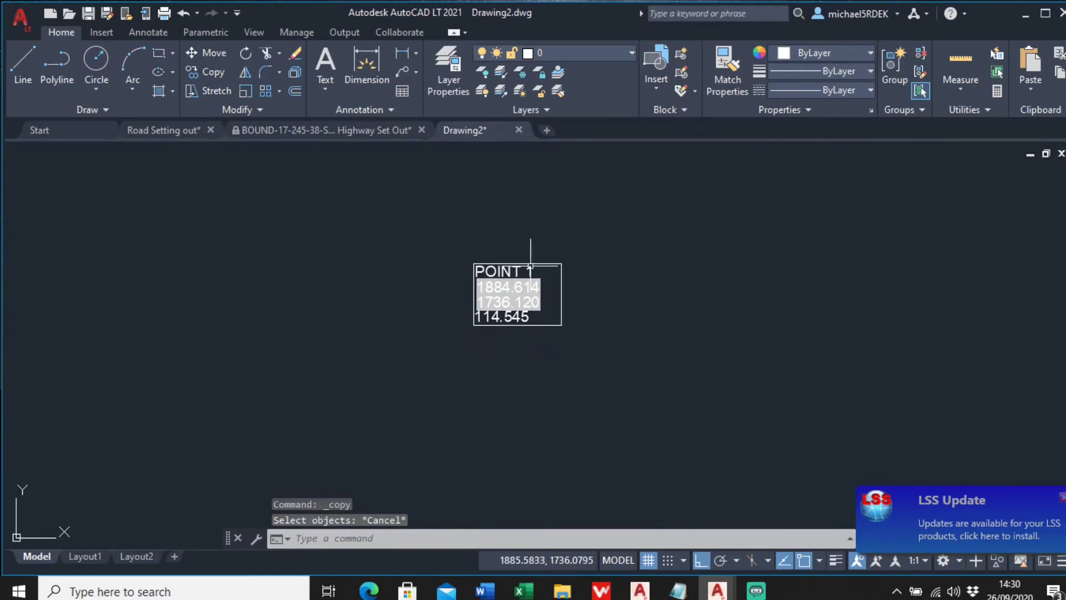
left_click(248, 87)
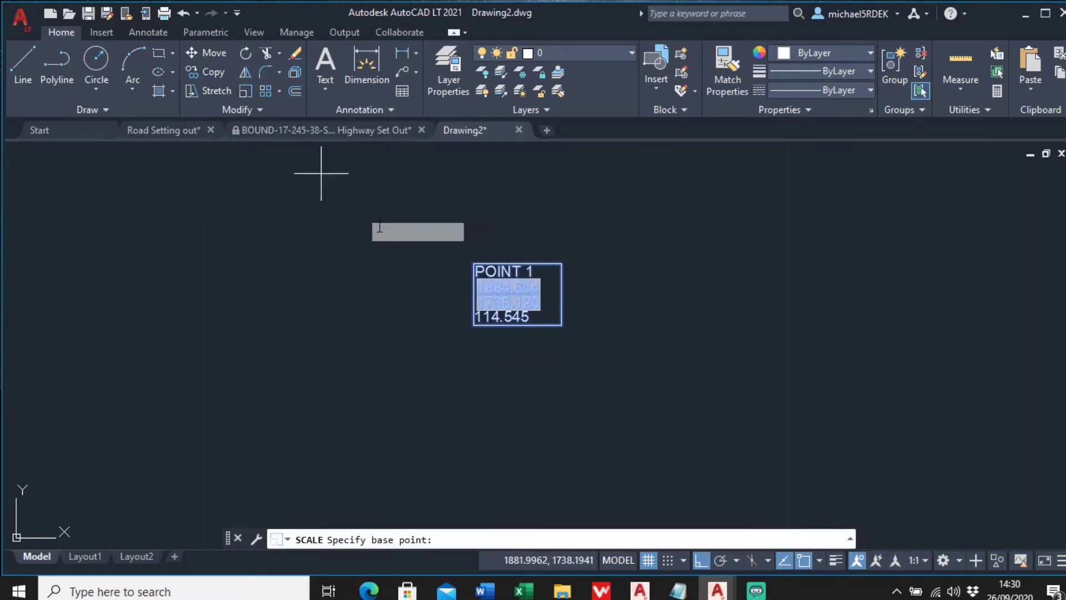
left_click(474, 263)
scroll(611, 372, "down", 5)
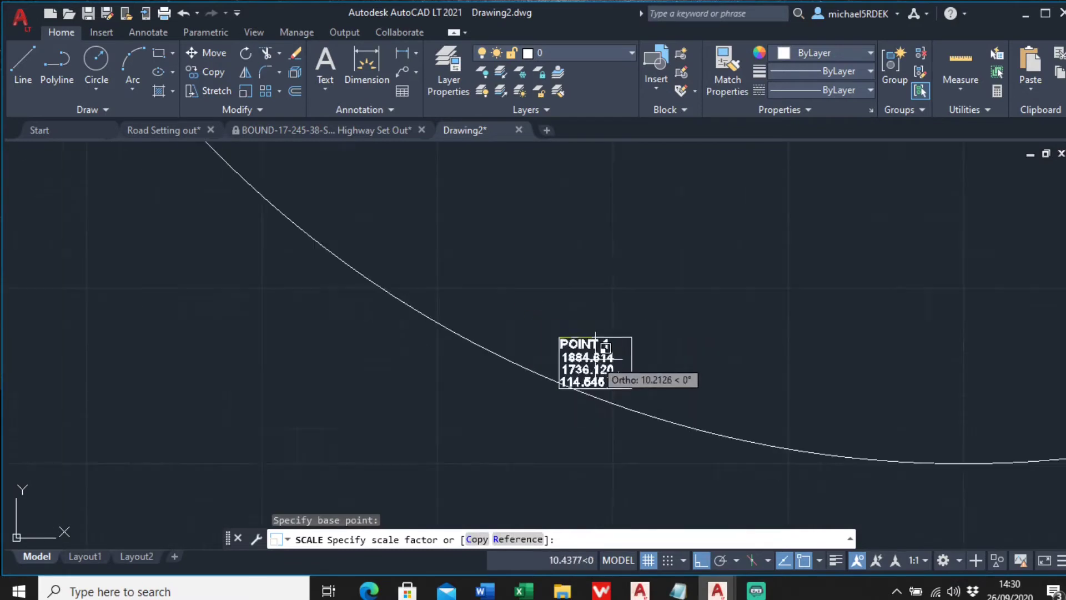
key("Return")
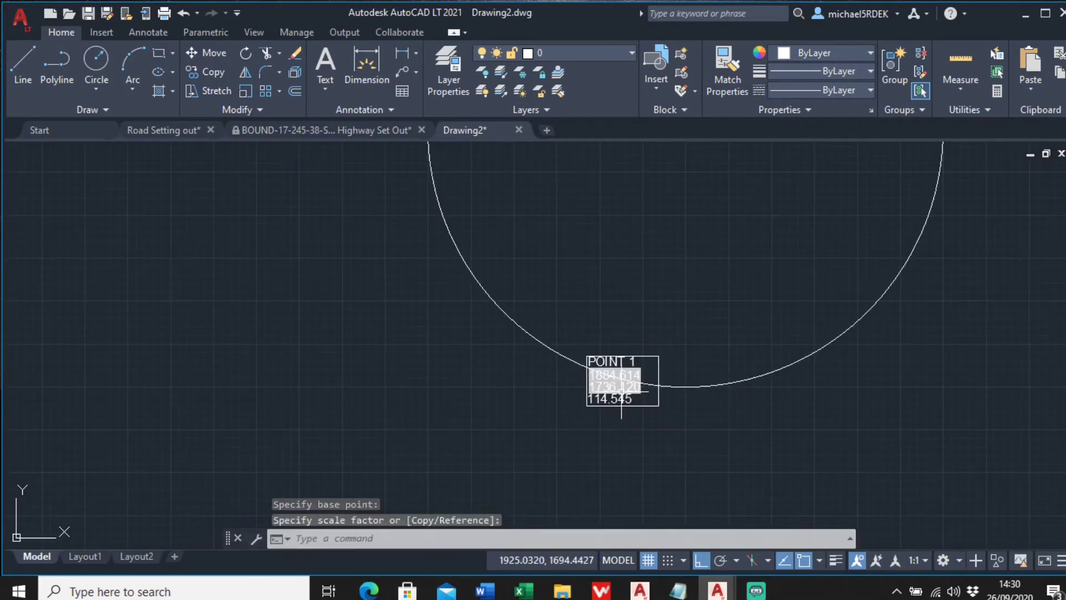
scroll(622, 379, "up", 2)
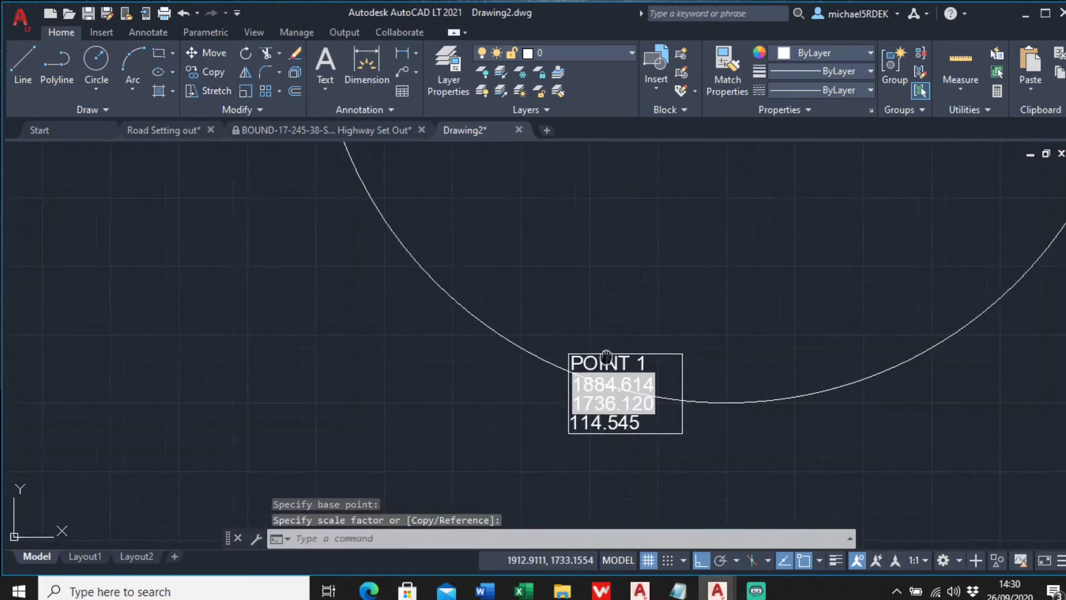
Copy the POINT 1 block from its upper-left corner to the circle's centre, with Ortho off.
left_click(210, 72)
left_click(454, 352)
key("Return")
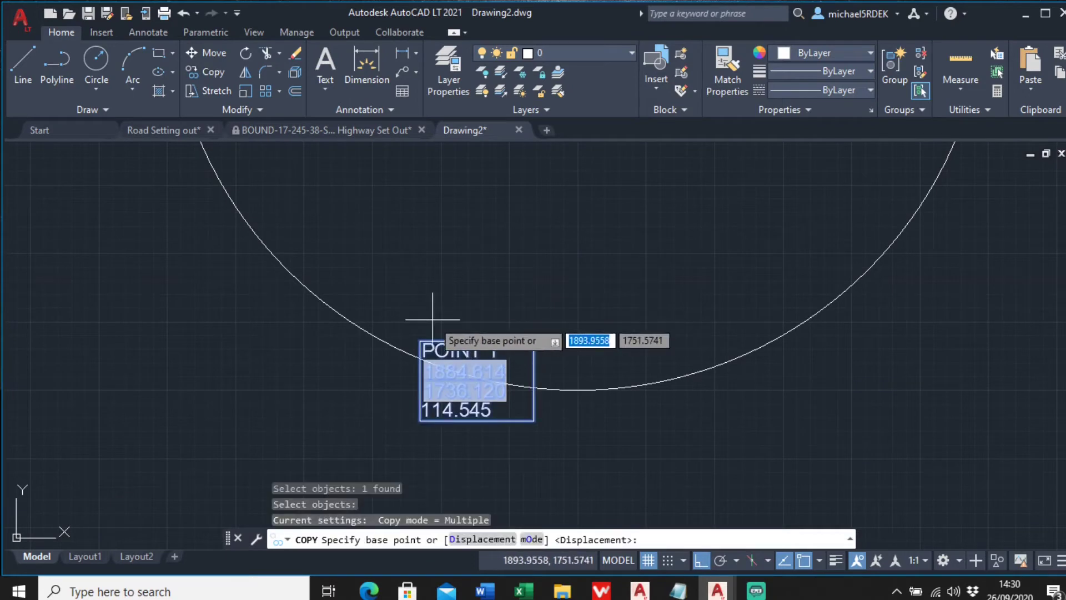
scroll(433, 320, "up", 5)
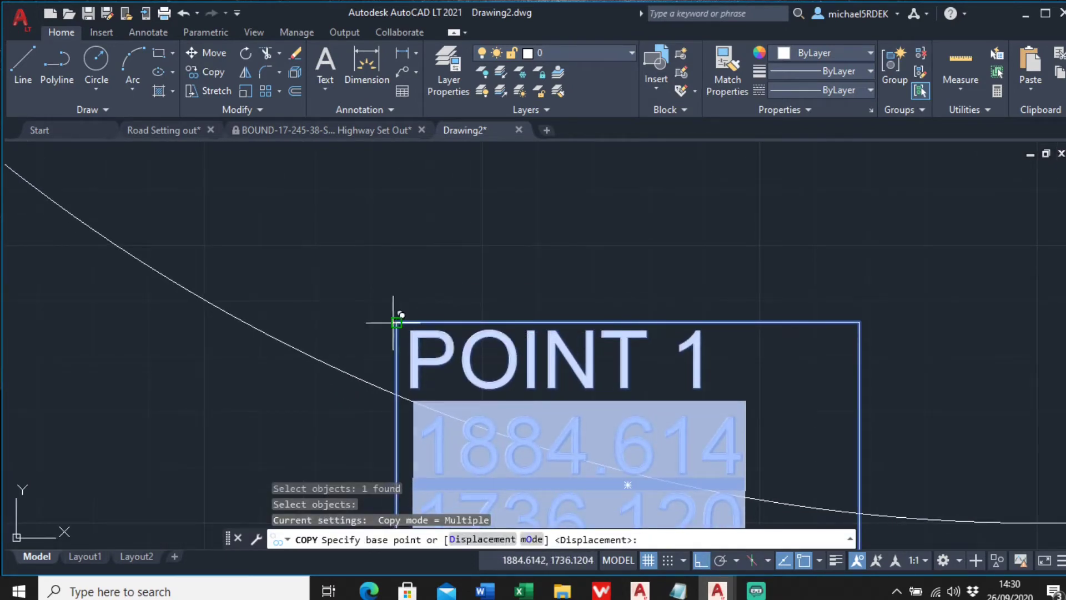
left_click(396, 322)
scroll(395, 322, "down", 5)
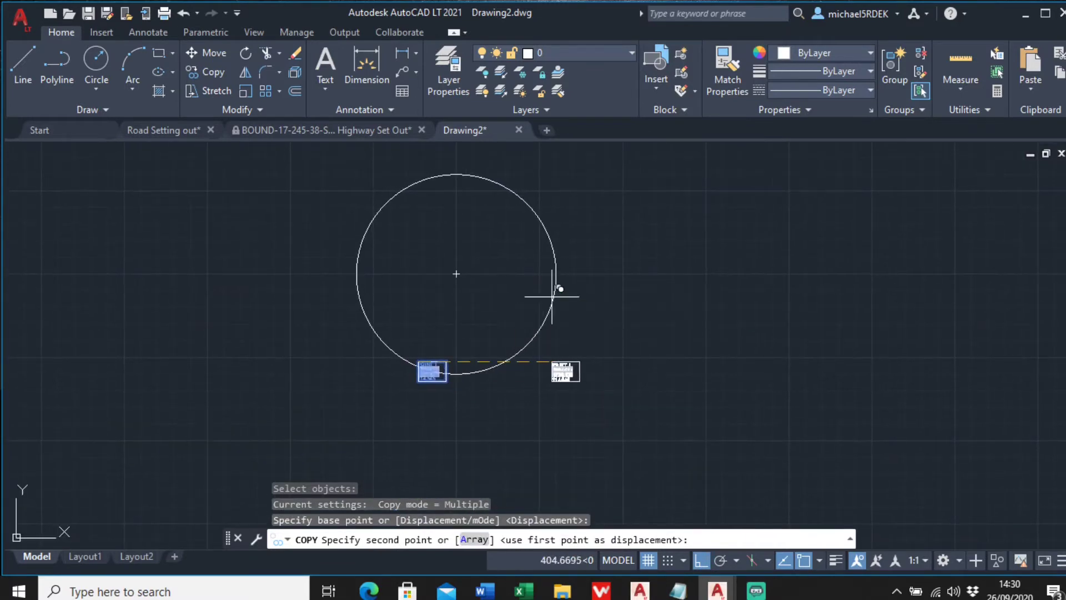
left_click(703, 562)
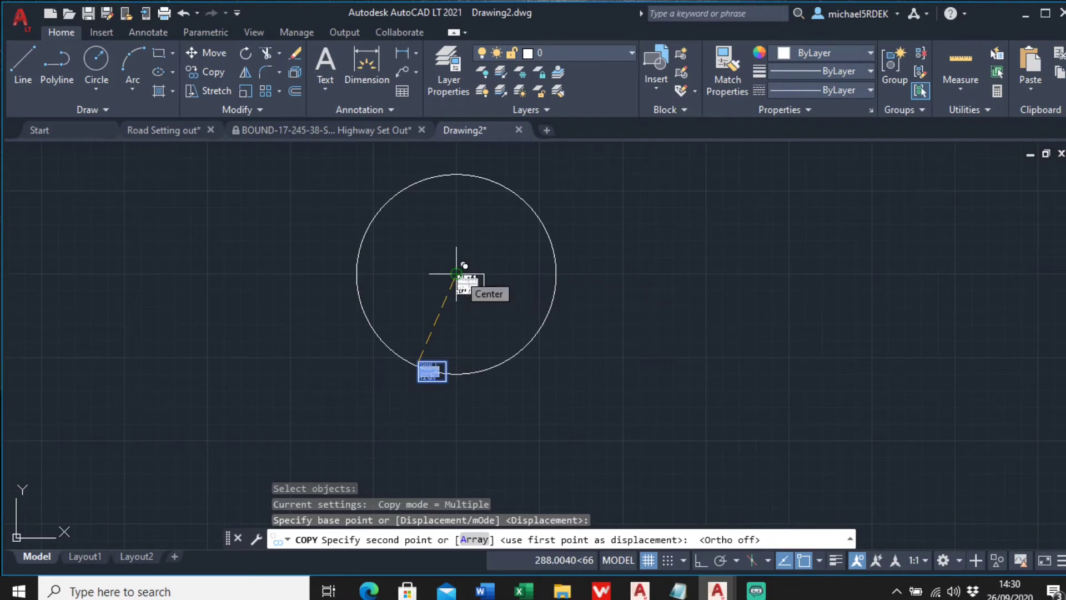
left_click(456, 274)
right_click(472, 253)
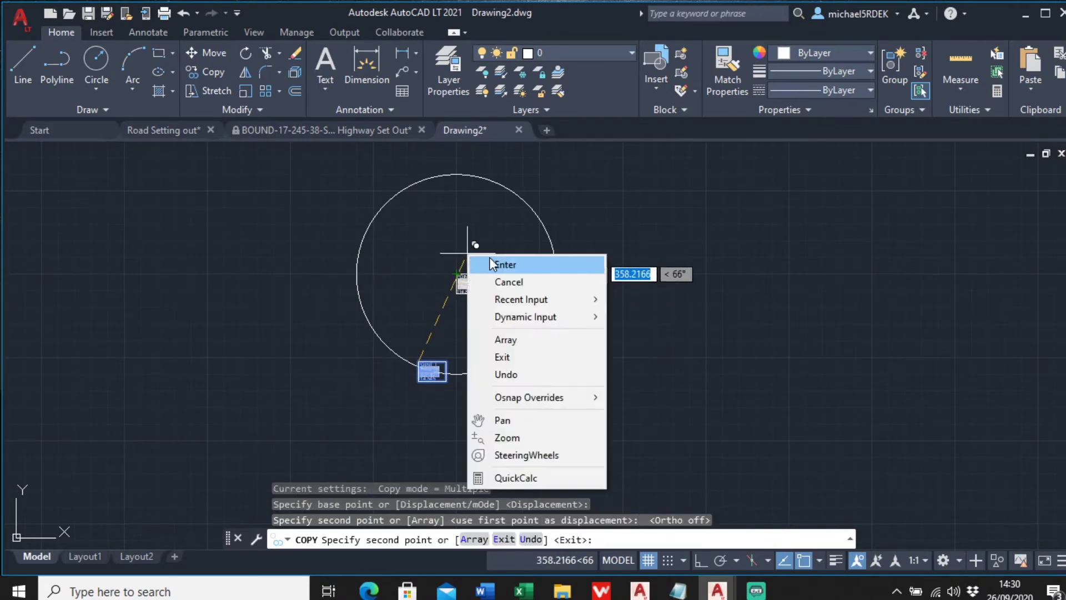
left_click(488, 264)
Regenerate the model with REGENALL to update the X and Y fields of the block at the circle's centre.
scroll(455, 285, "up", 5)
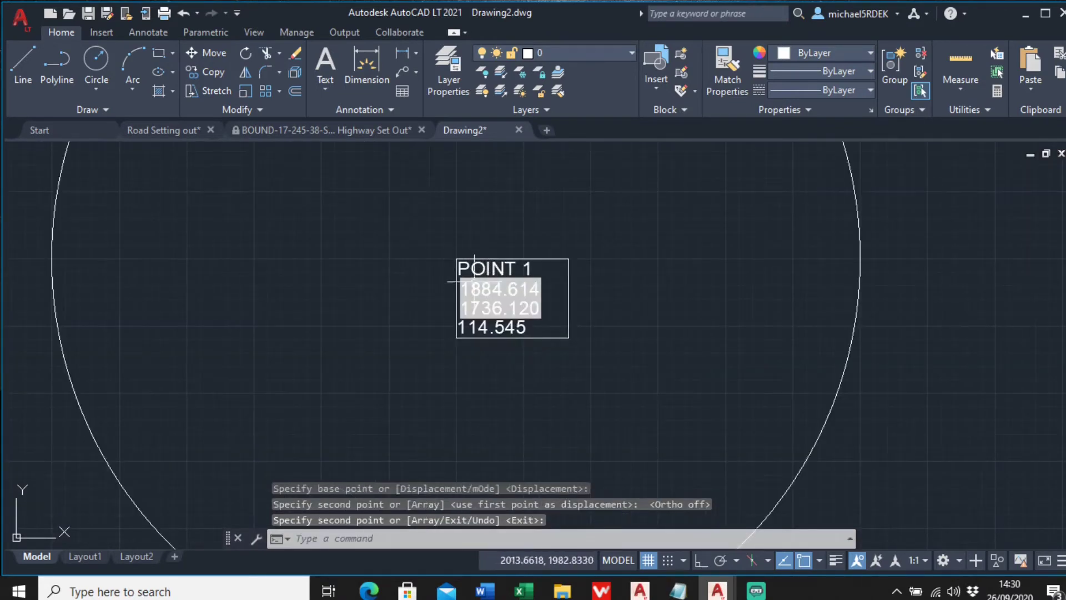
scroll(488, 285, "up", 2)
middle_click_drag(487, 283, 487, 310)
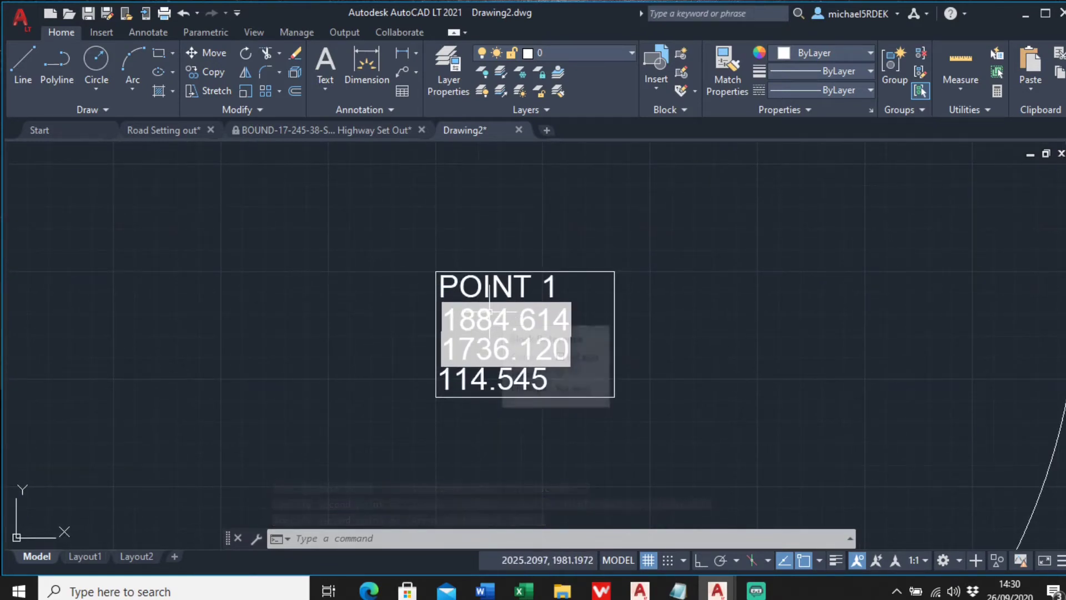
type("REG")
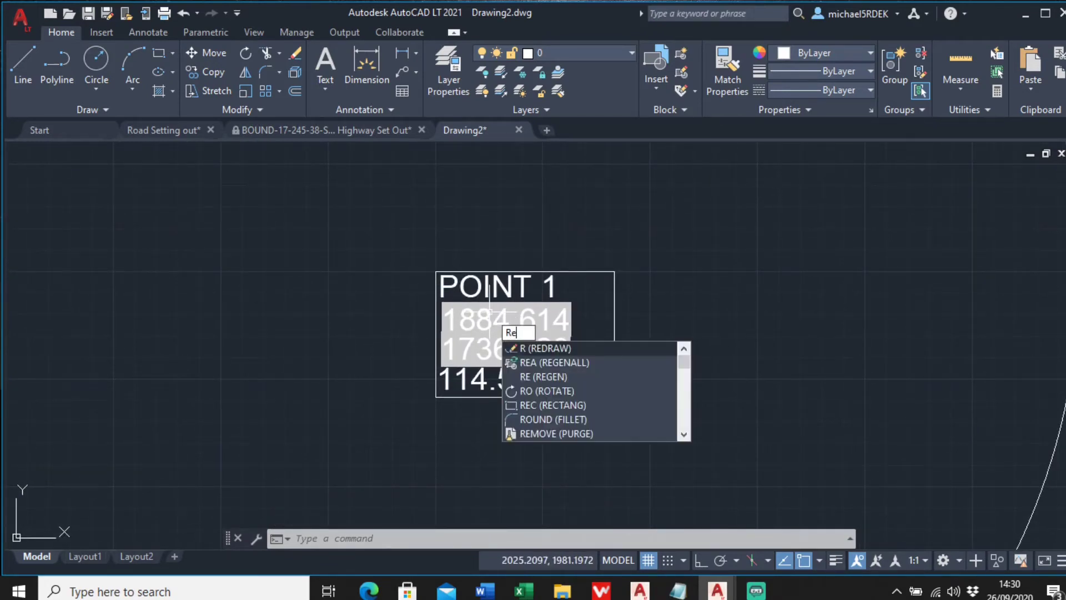
key("Down")
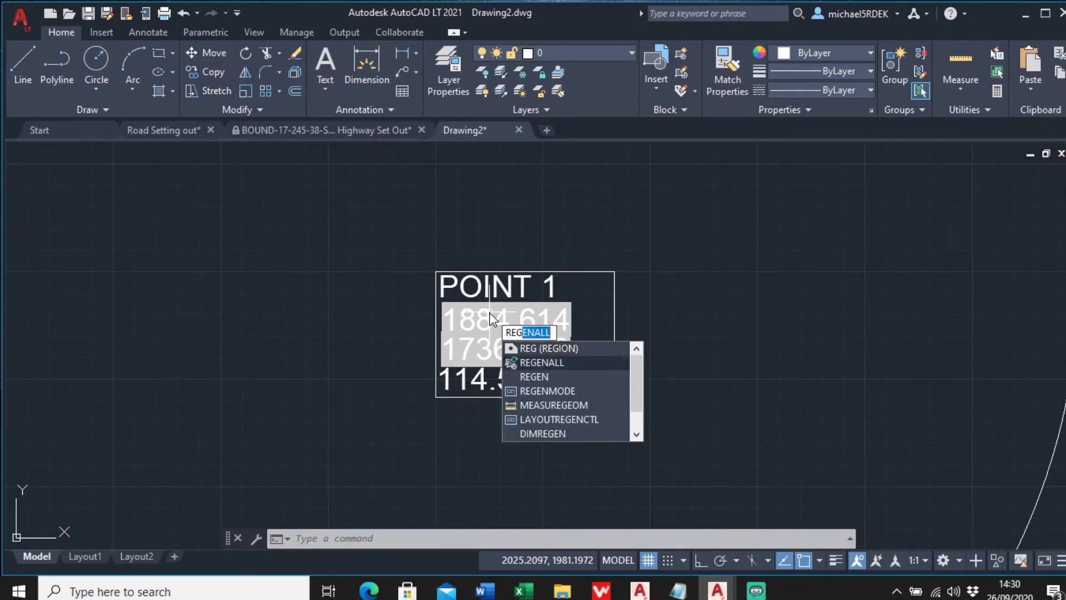
key("Return")
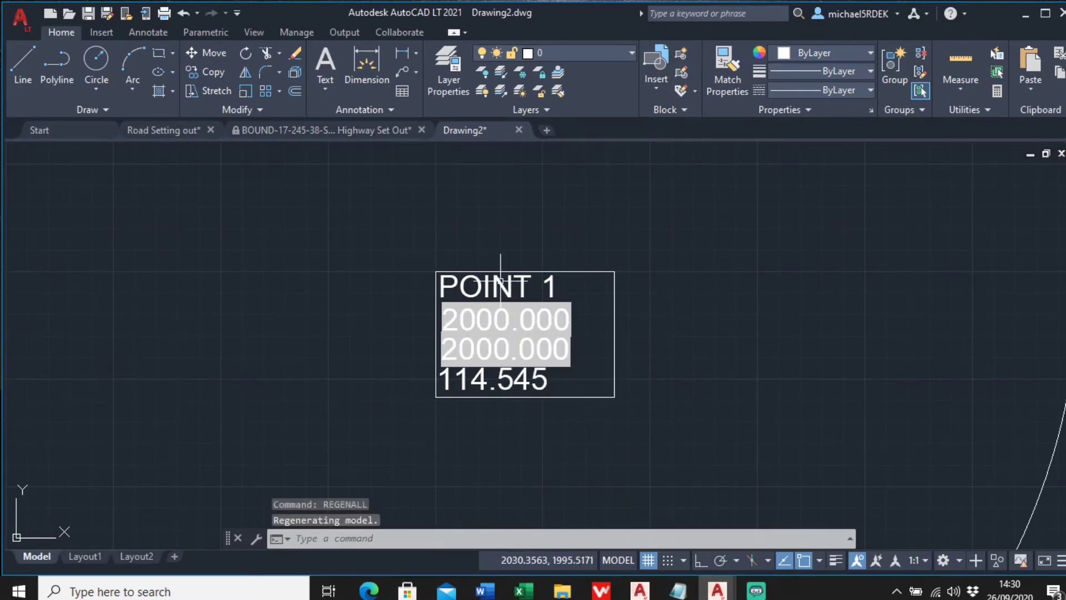
Set the HEIGHT attribute of the block at the circle's centre to 100.110.
double_click(488, 380)
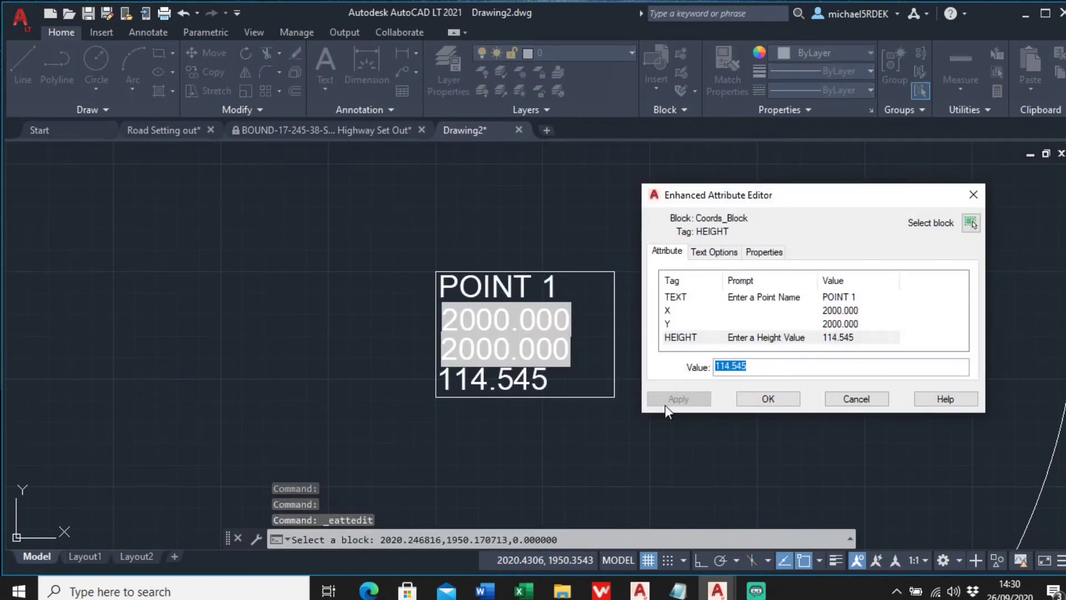
type("100")
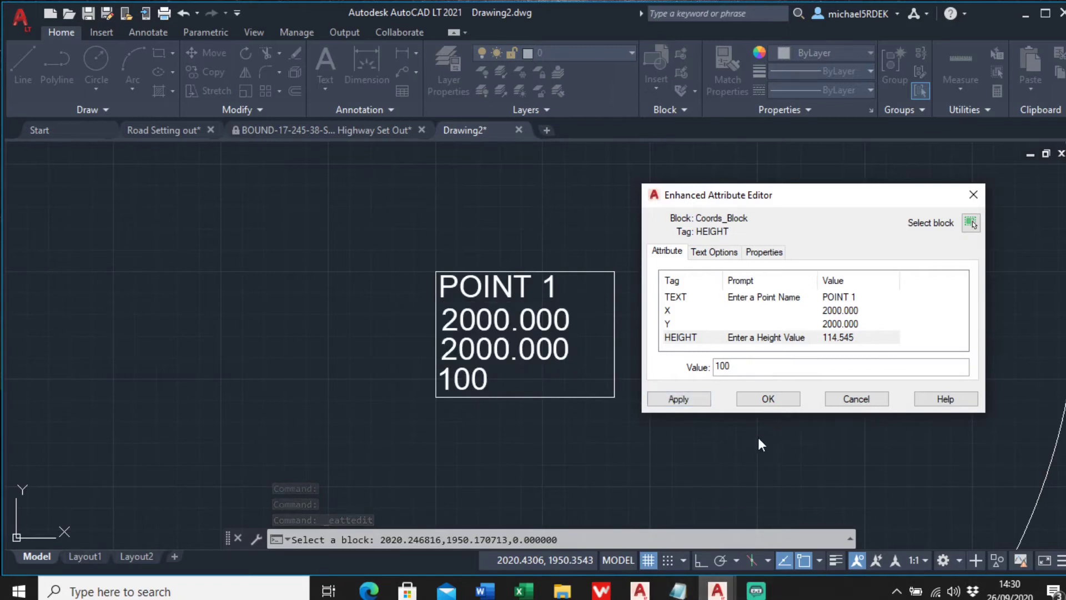
type(".110")
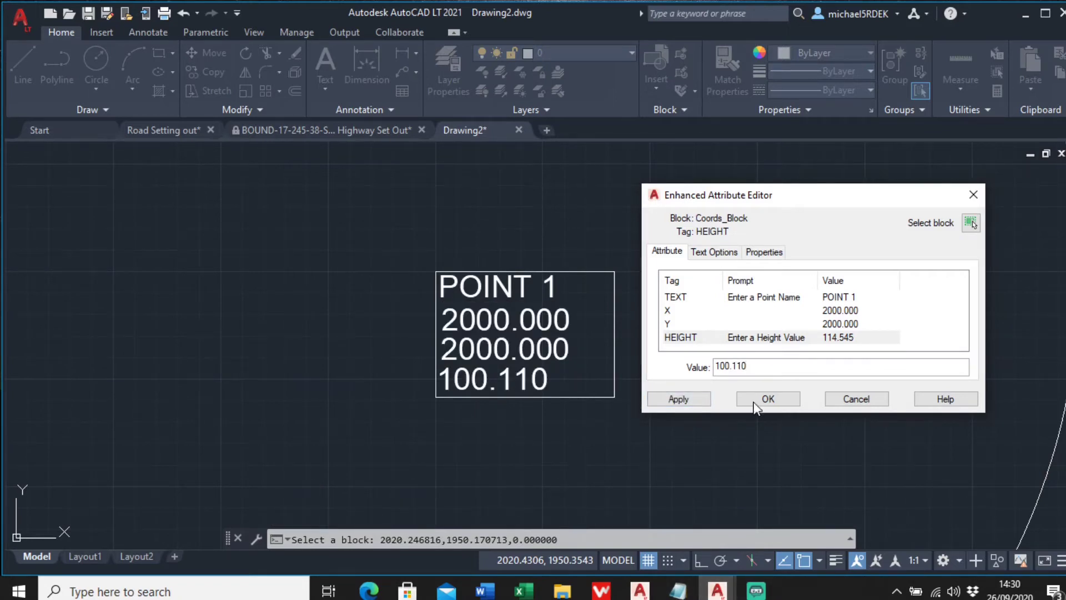
Change the point name attribute of the centre block to Center Point and accept the attribute edits.
left_click(778, 299)
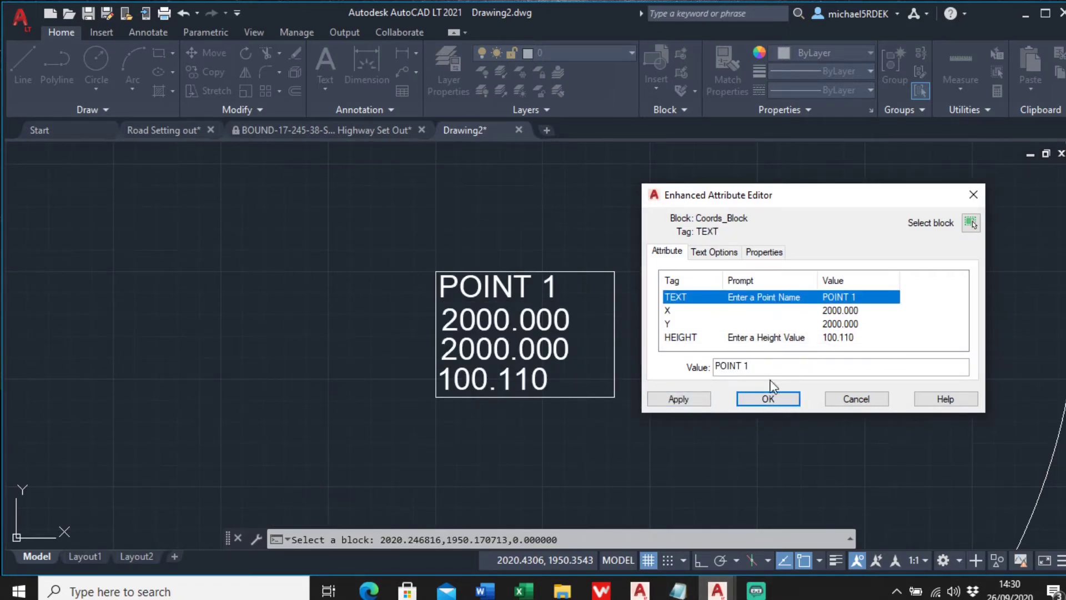
key("Tab")
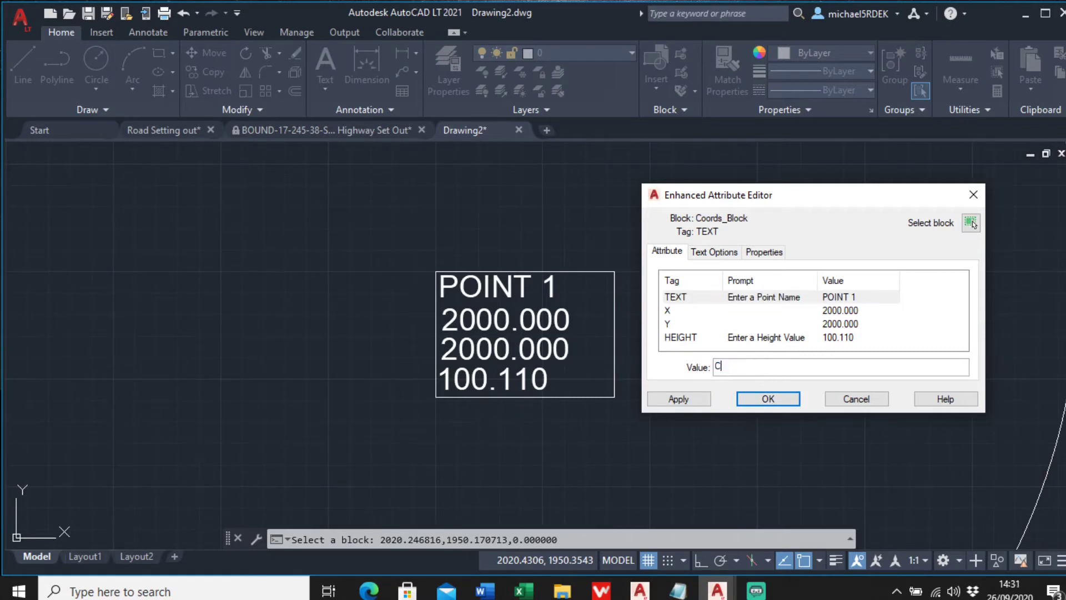
type("Centerpoint")
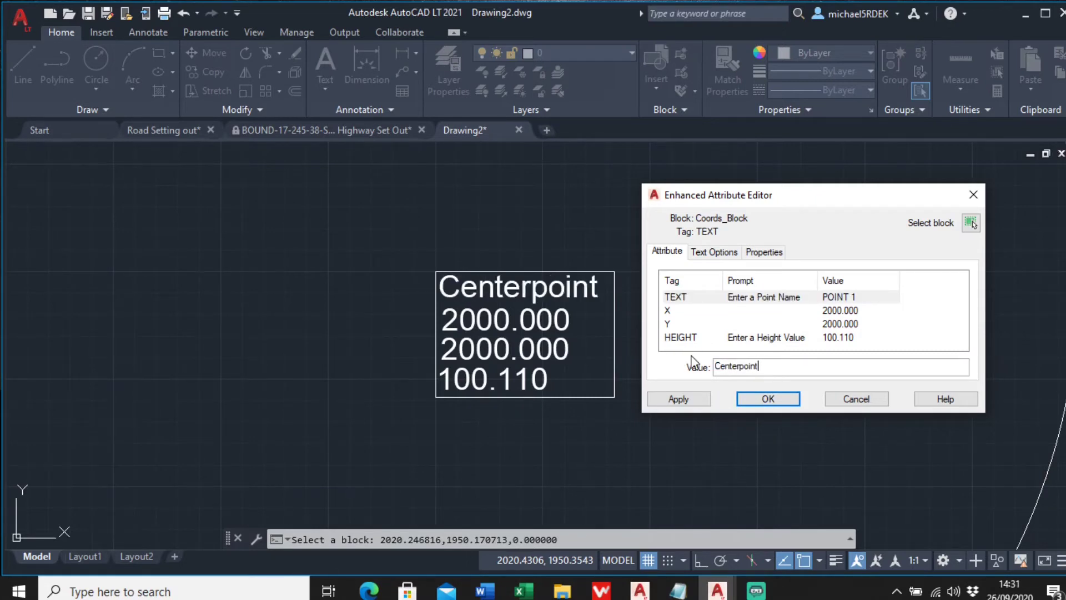
left_click(742, 366)
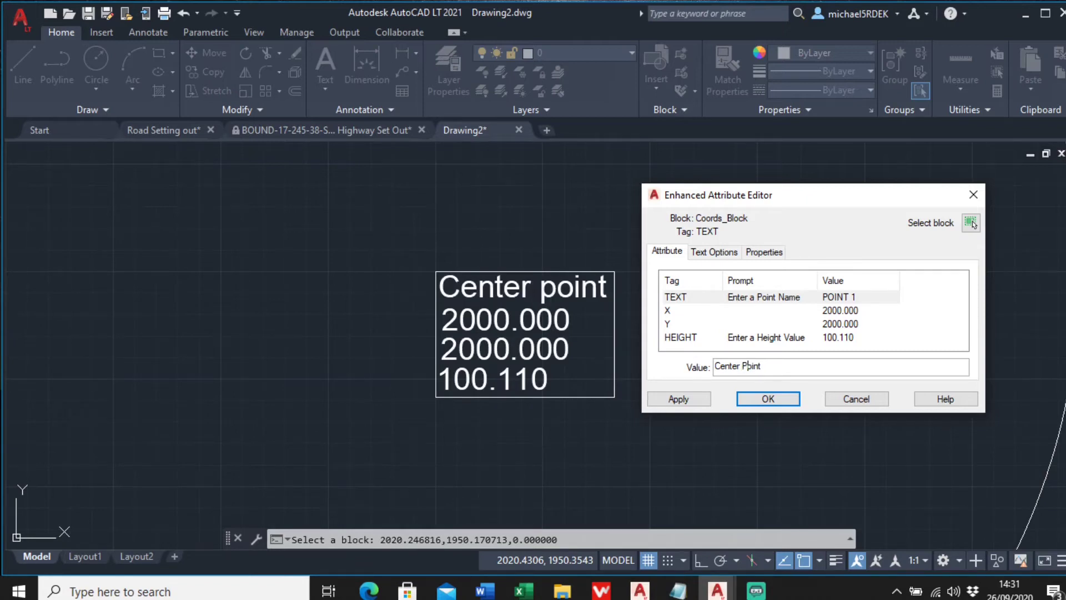
left_click(768, 399)
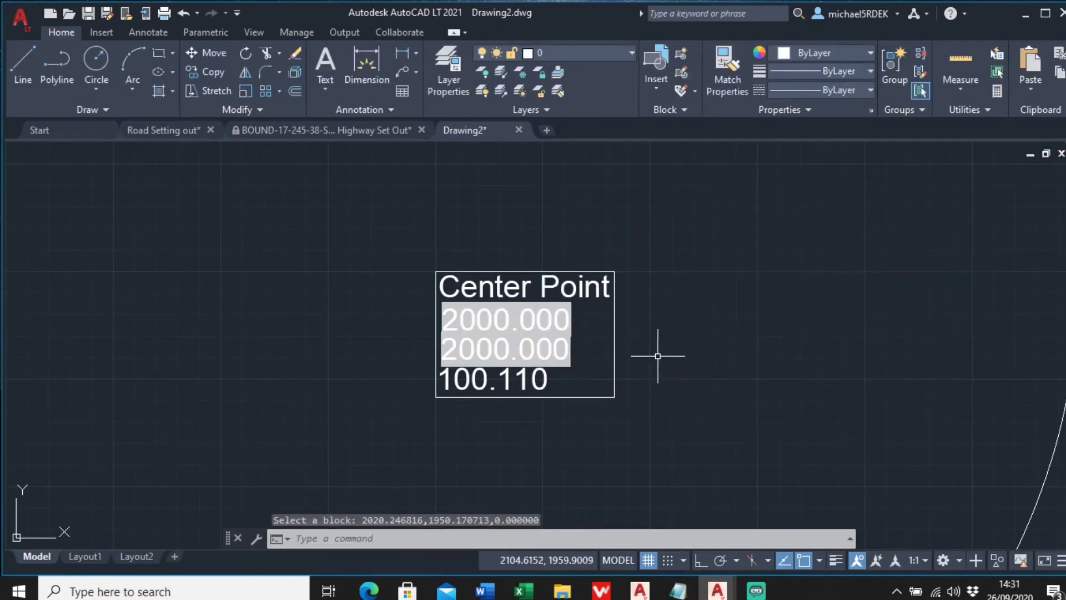
Erase the original POINT 1 block on the lower edge of the circle.
scroll(654, 357, "down", 4)
middle_click_drag(655, 357, 658, 333)
scroll(658, 333, "down", 2)
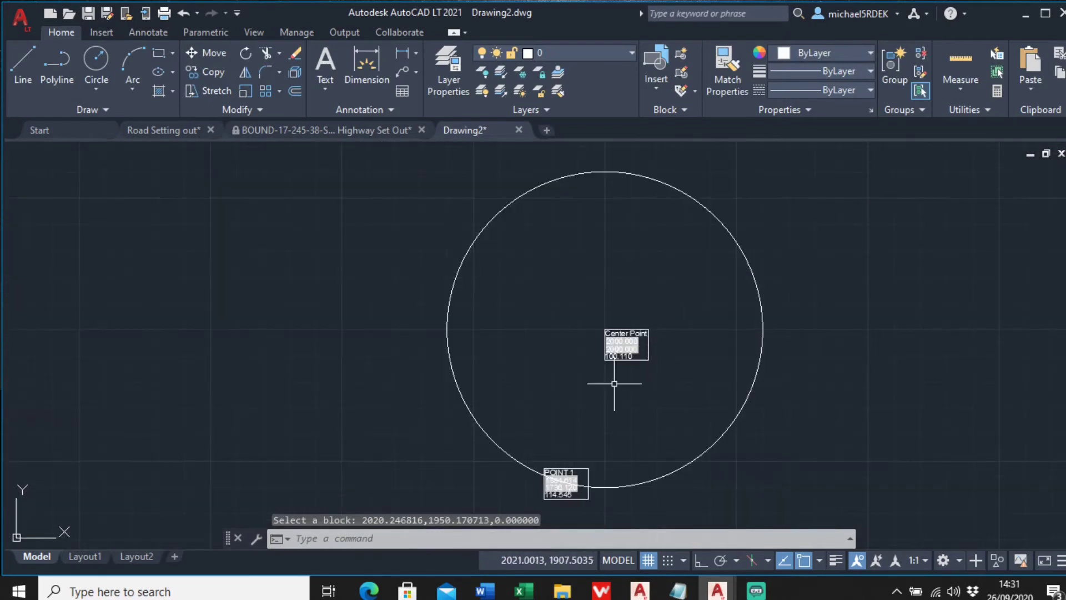
left_click(566, 482)
key("Delete")
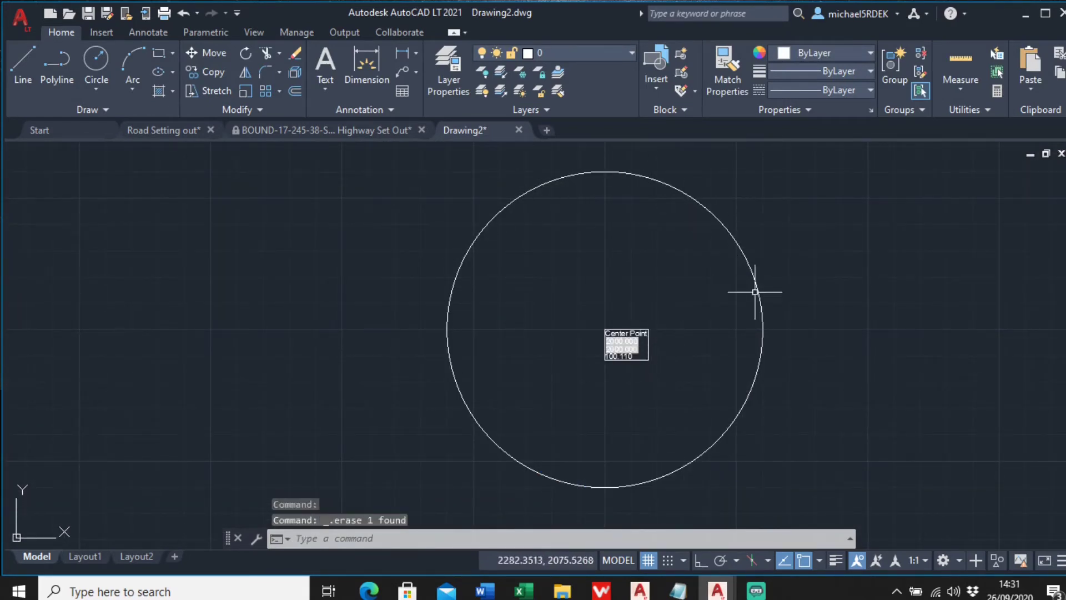
Copy the Center Point block from its upper-left corner to twelve points spread around the circle's circumference.
scroll(597, 322, "up", 4)
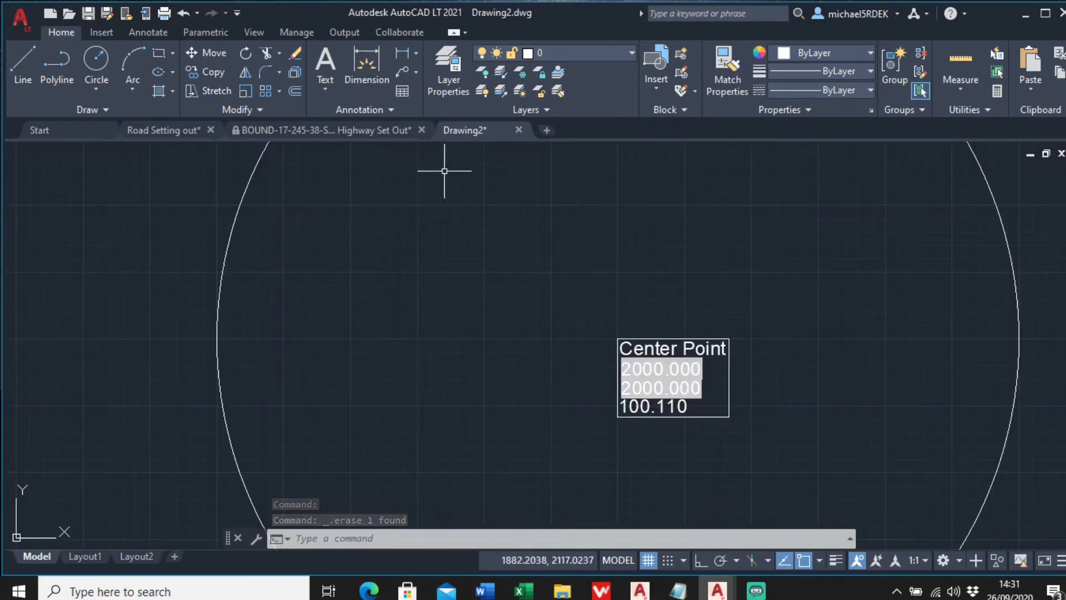
left_click(208, 72)
scroll(664, 371, "up", 4)
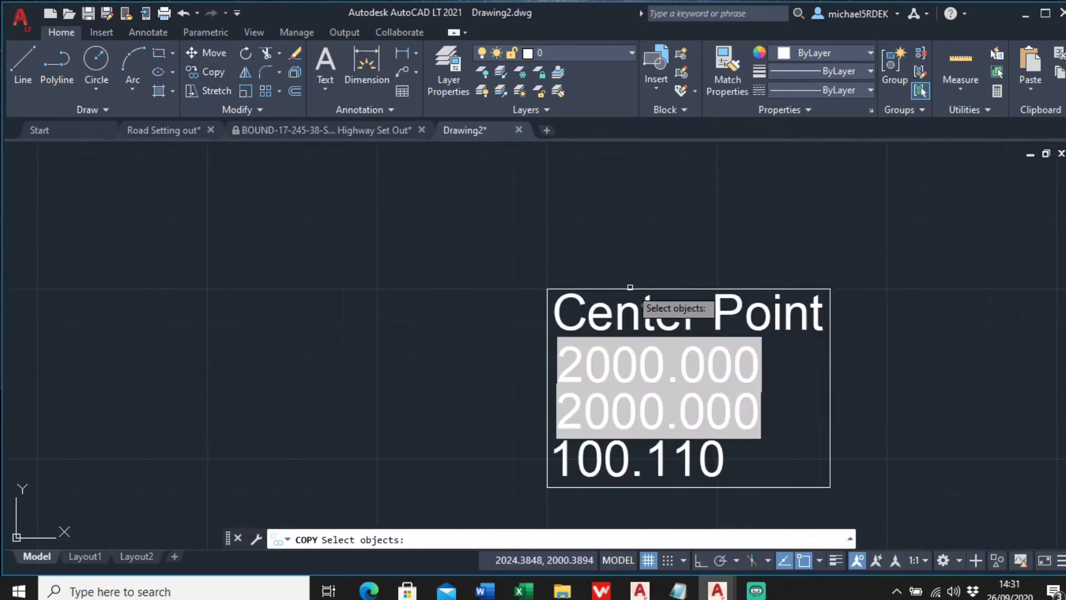
left_click(630, 287)
key("Return")
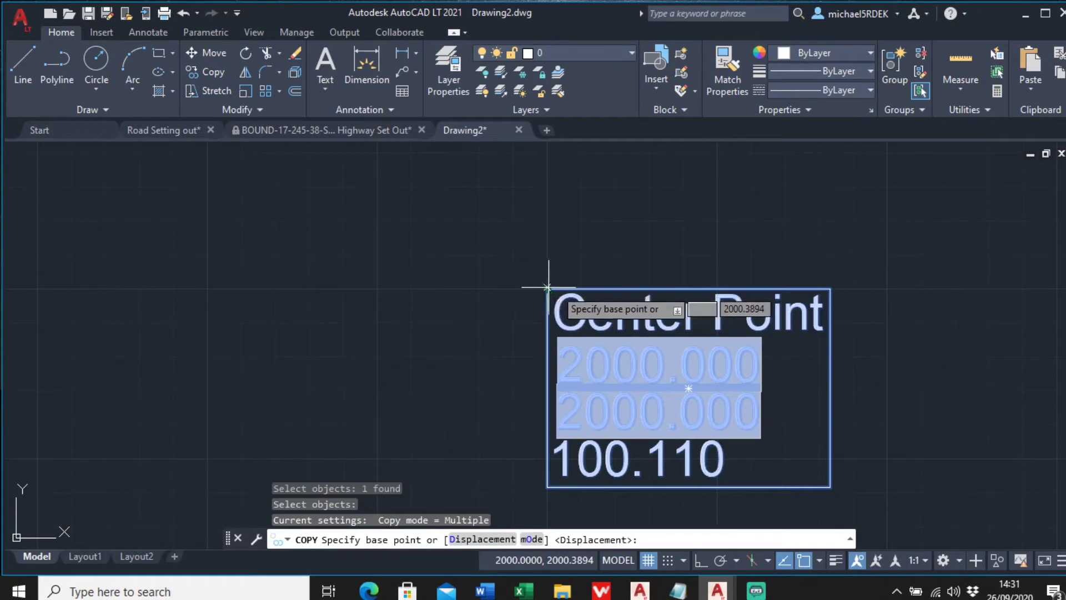
left_click(548, 286)
scroll(556, 278, "down", 8)
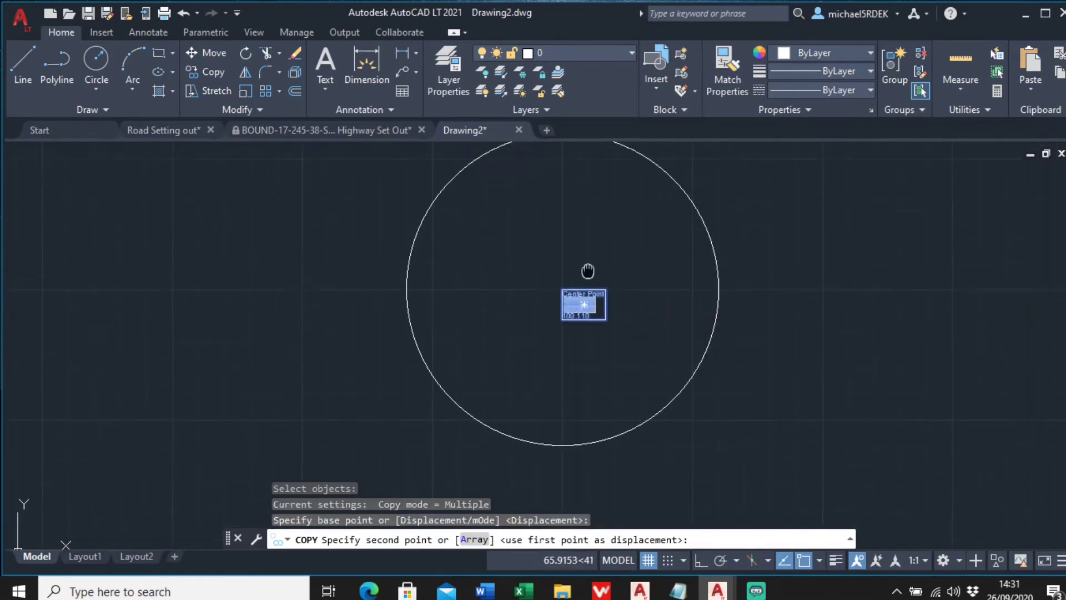
middle_click_drag(588, 271, 565, 322)
left_click(552, 189)
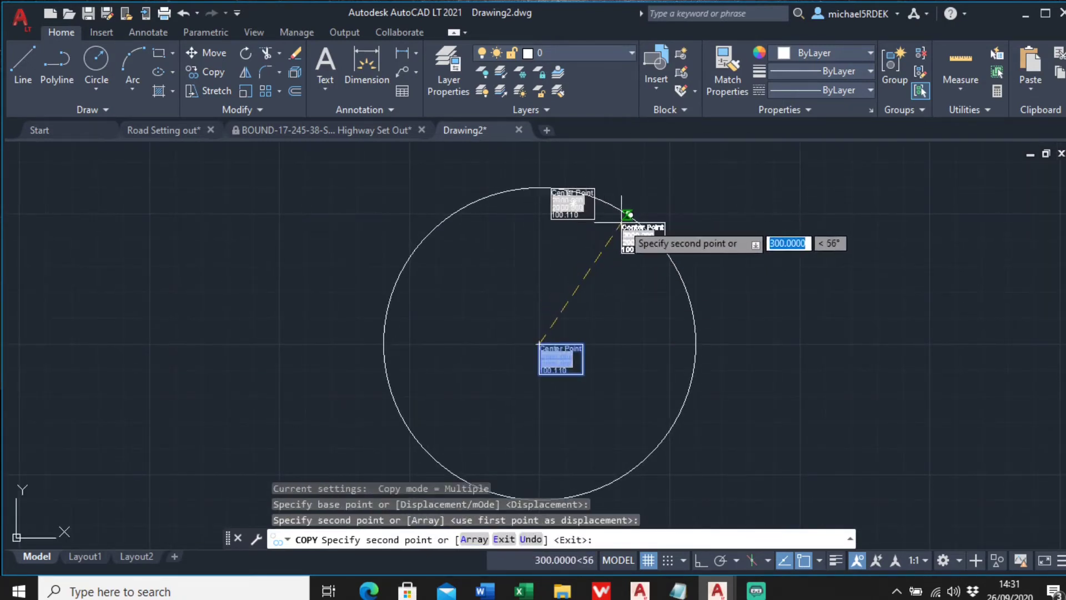
left_click(628, 216)
left_click(688, 298)
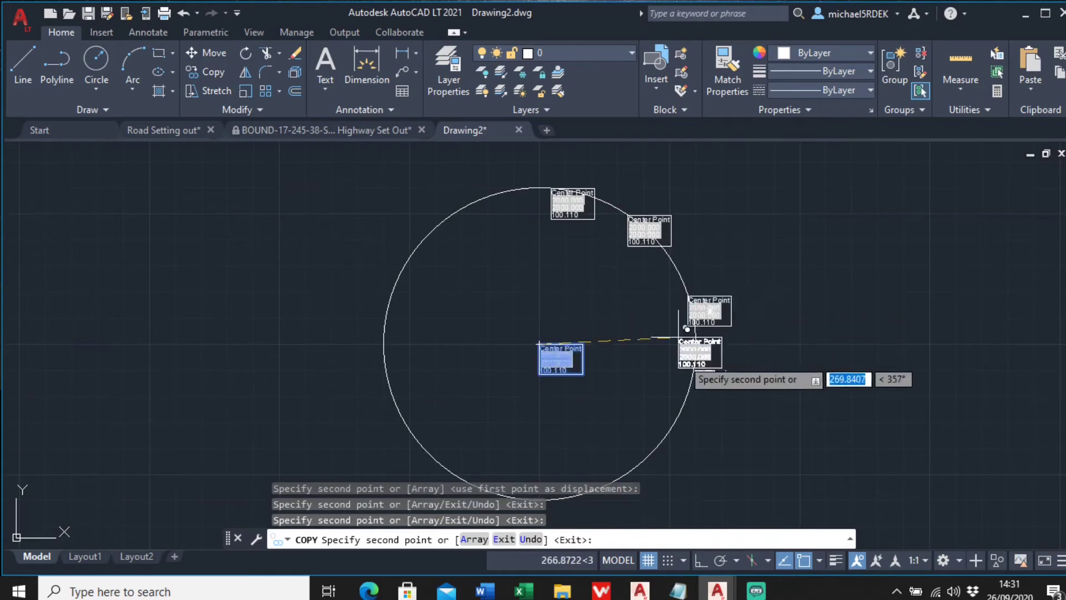
left_click(692, 380)
middle_click_drag(666, 444, 707, 356)
left_click(697, 359)
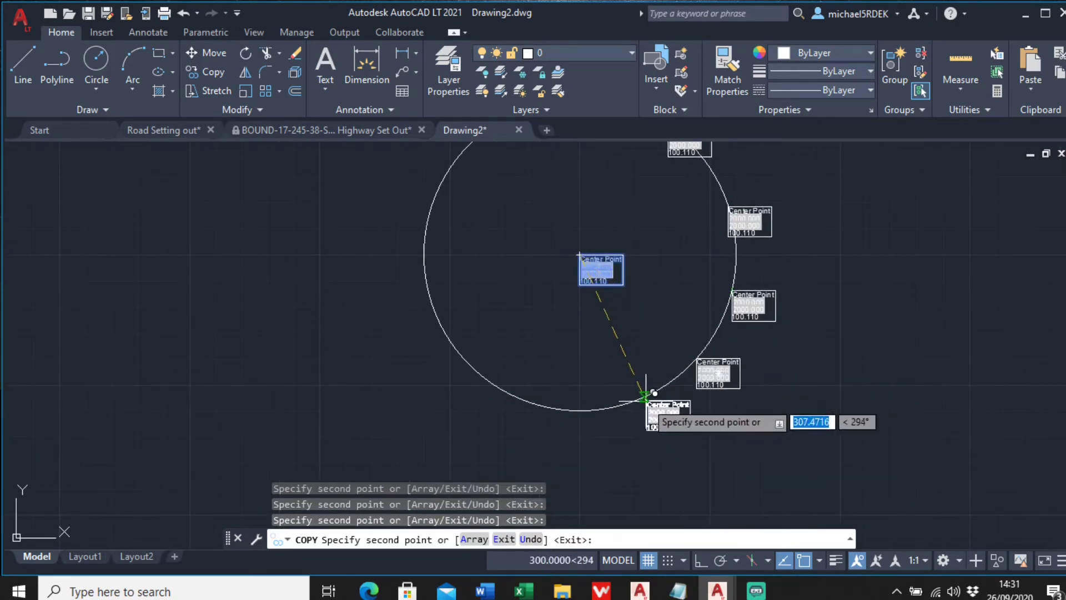
left_click(644, 396)
left_click(579, 408)
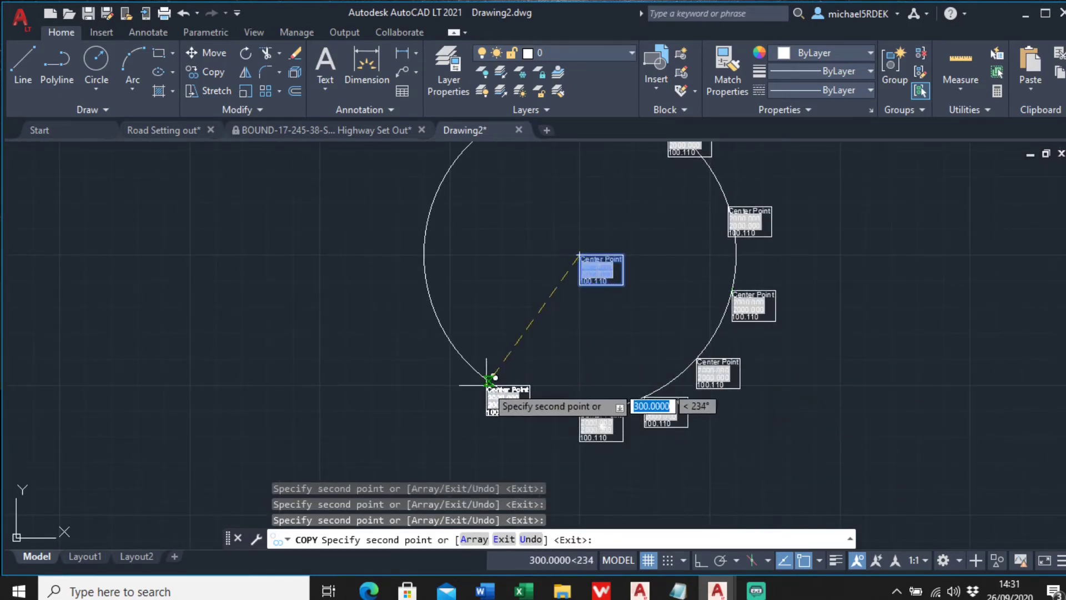
left_click(488, 381)
left_click(436, 307)
left_click(426, 235)
middle_click_drag(509, 222, 501, 286)
left_click(446, 227)
left_click(517, 174)
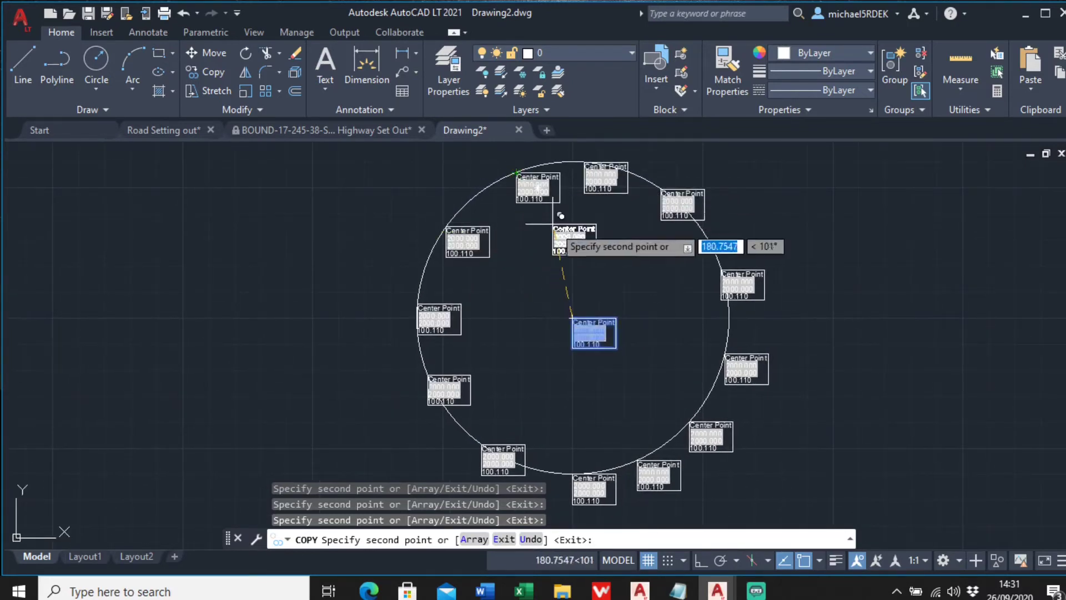
right_click(559, 230)
left_click(583, 241)
Run REGENALL to update the coordinate fields of all the block copies around the circle.
scroll(600, 234, "up", 2)
middle_click_drag(595, 233, 586, 258)
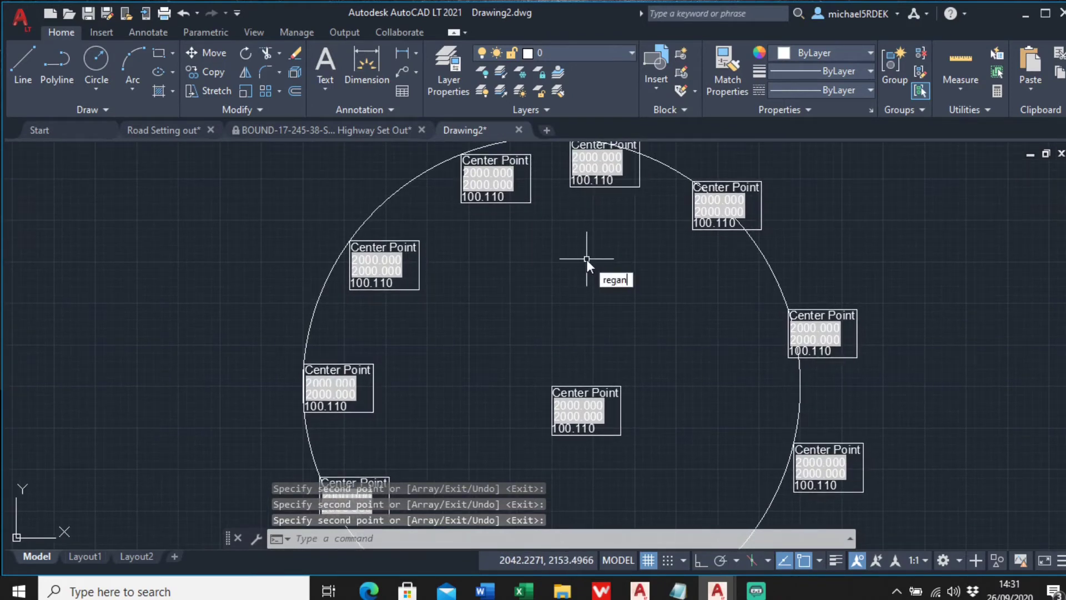
key("Down")
key("Return")
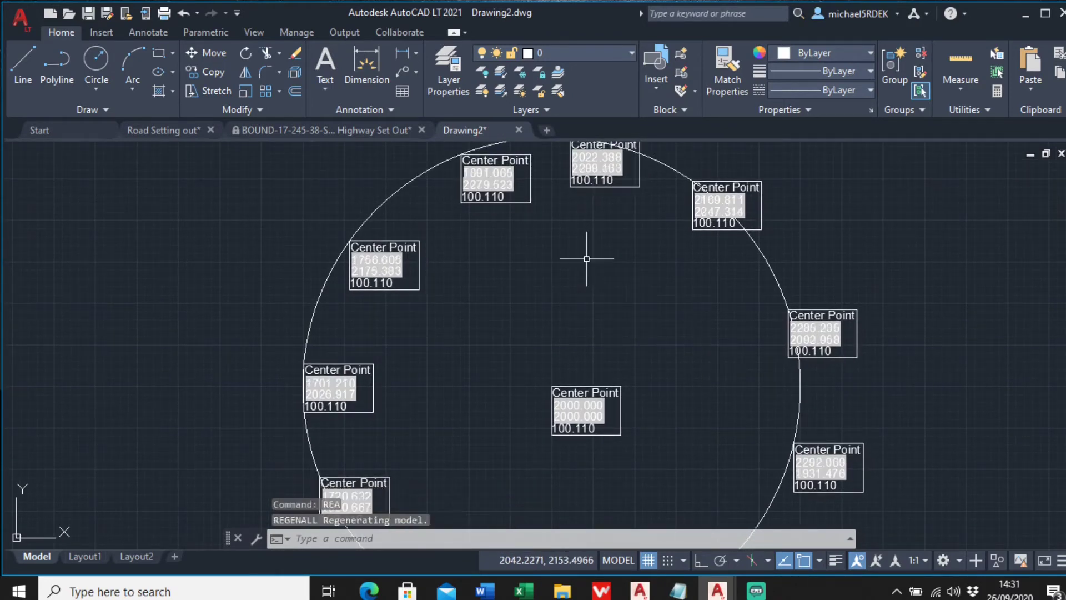
Examine the X and Y values of the blocks along the upper half of the circle.
scroll(481, 162, "up", 2)
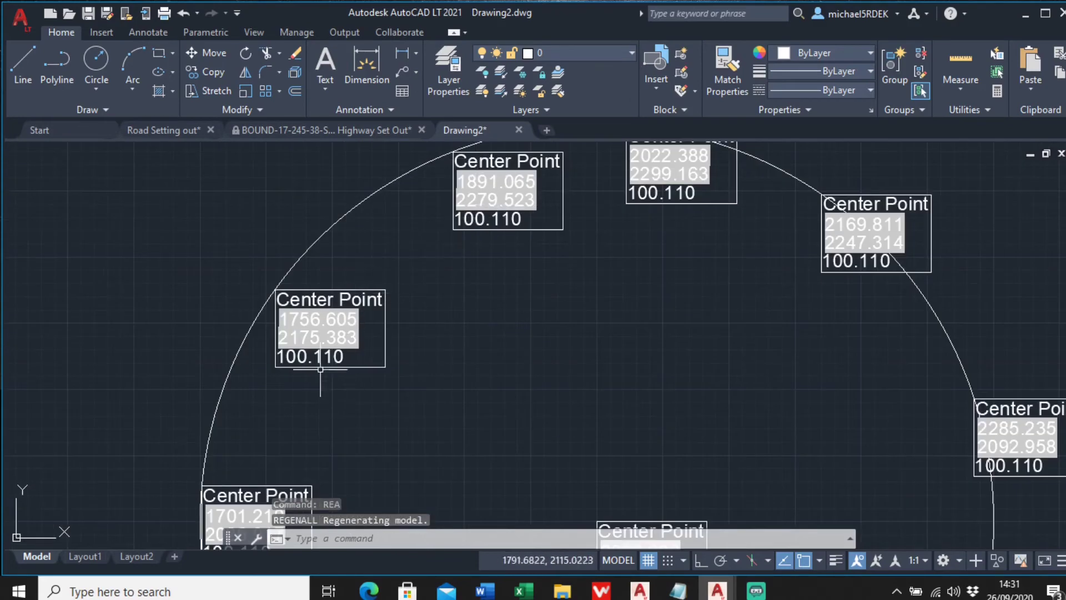
middle_click_drag(320, 370, 322, 337)
scroll(464, 233, "up", 2)
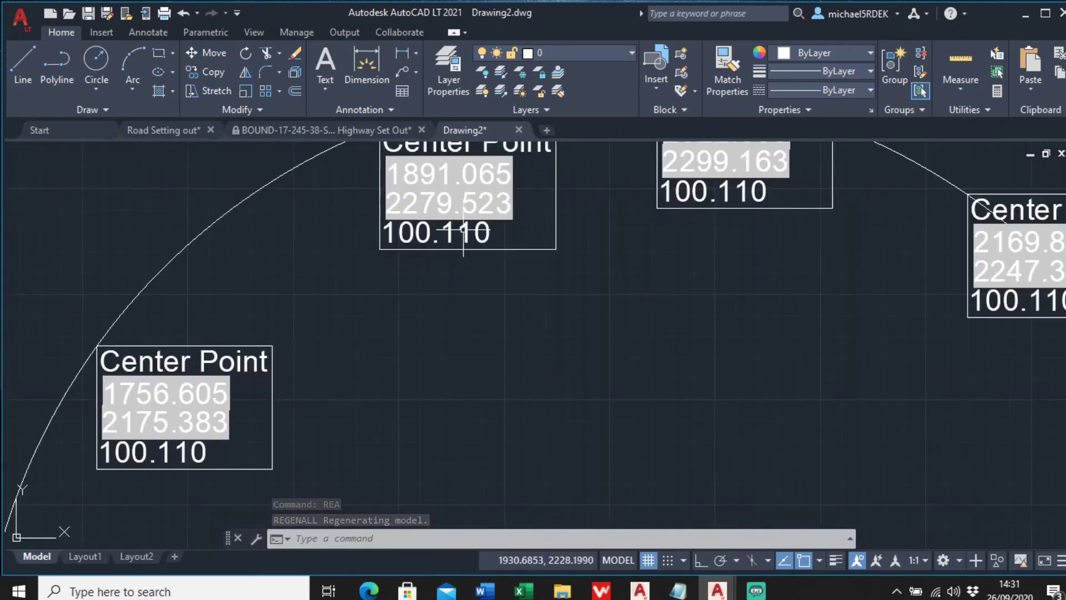
scroll(464, 234, "down", 2)
middle_click_drag(592, 168, 580, 200)
scroll(676, 228, "down", 1)
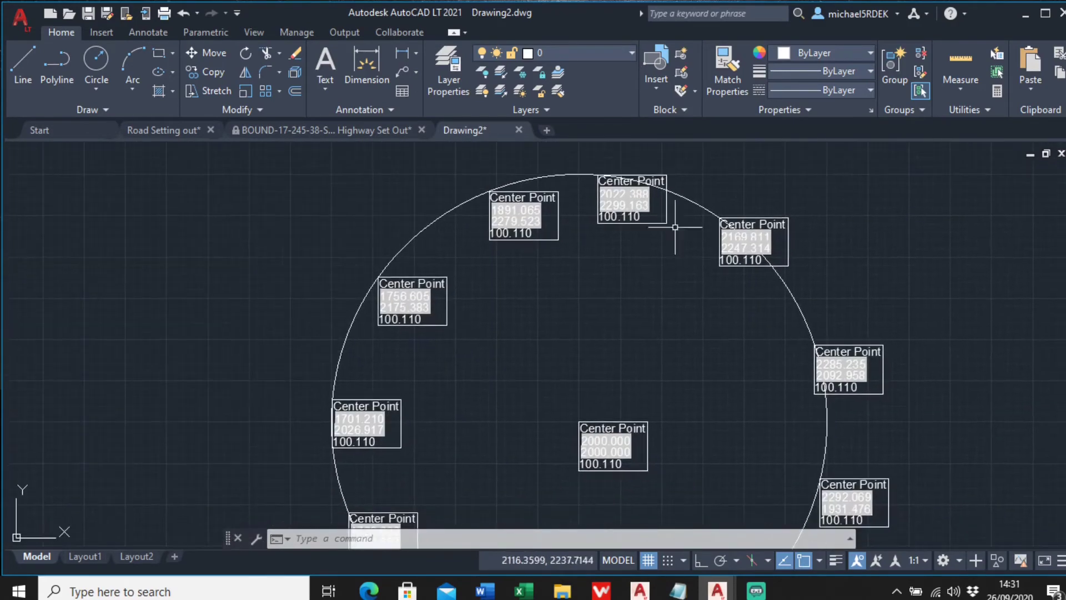
scroll(691, 284, "up", 2)
middle_click_drag(649, 234, 626, 369)
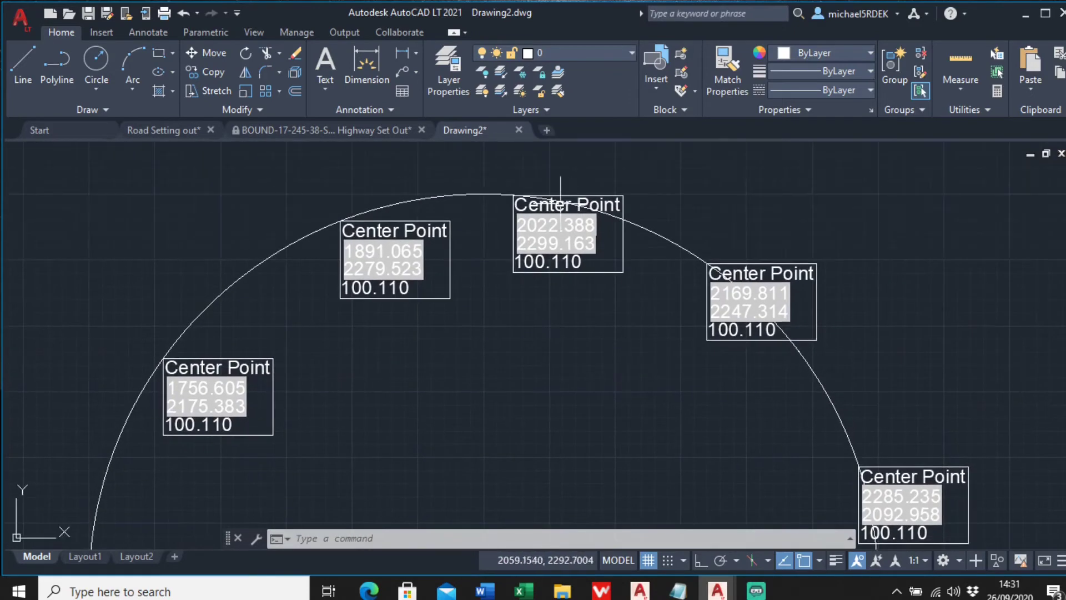
Set the point names of the first two blocks clockwise from the circle's top to Center Point 1 and Center Point2.
double_click(592, 214)
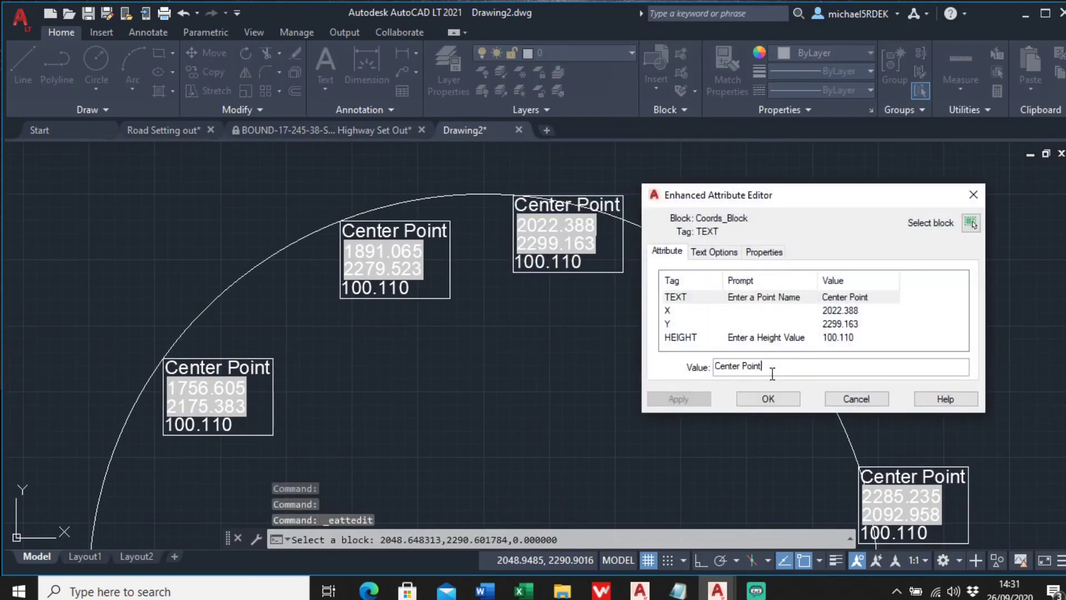
left_click(781, 396)
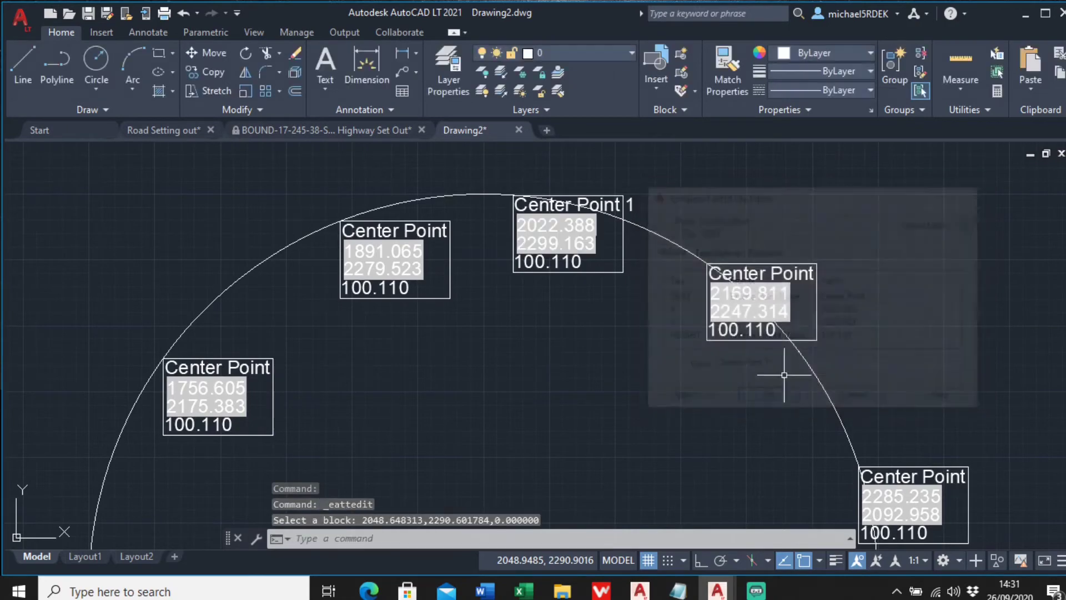
left_click(785, 267)
double_click(785, 268)
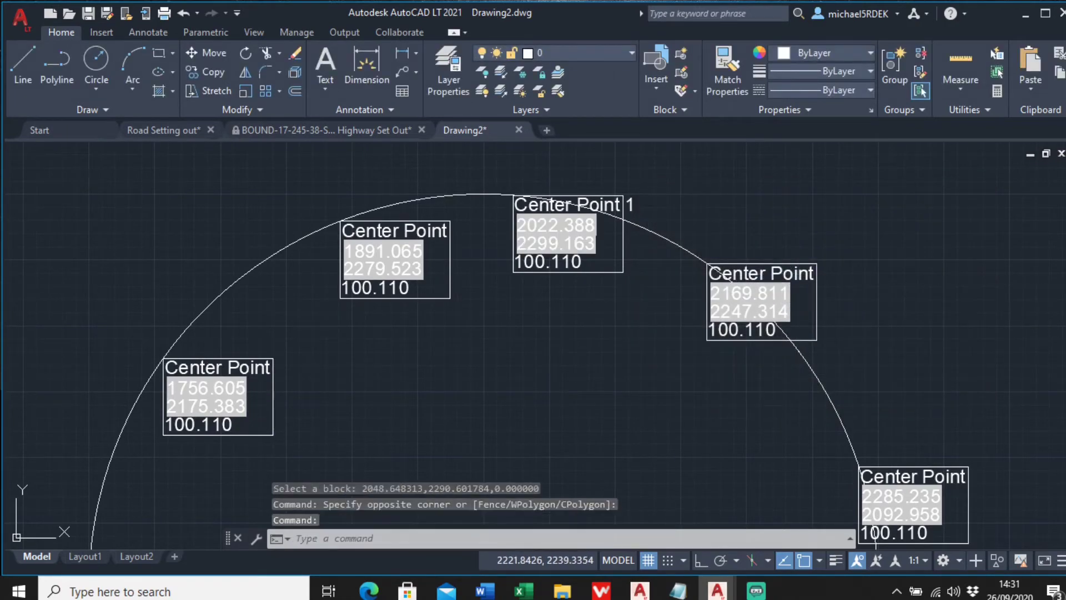
left_click(807, 369)
type("2")
left_click(770, 398)
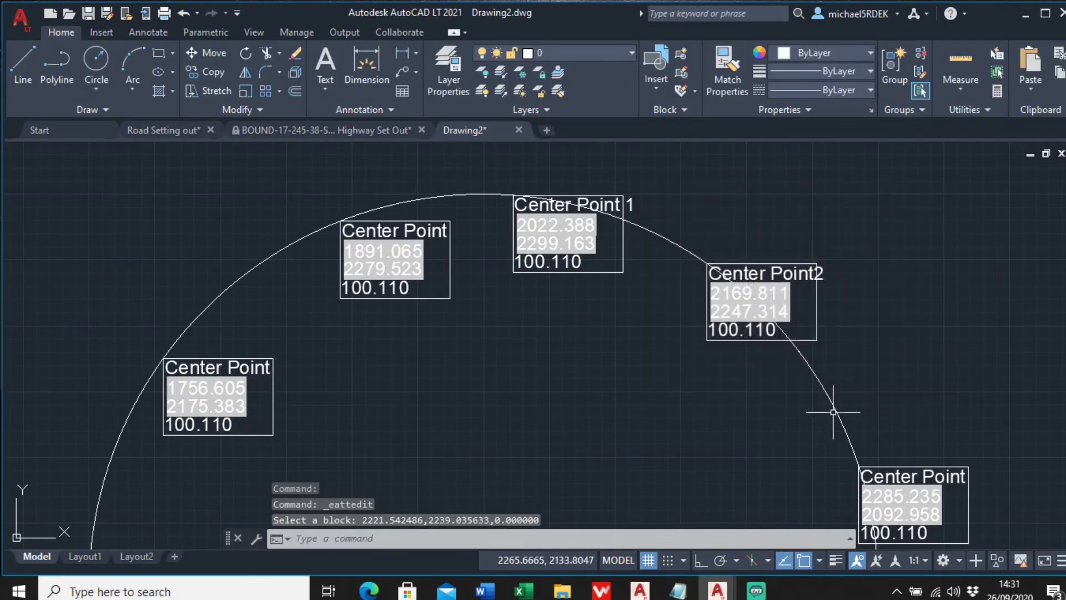
Set the point names of the two blocks on the circle's right side to Center Point3 and Center Point4.
double_click(766, 322)
type("3")
left_click(770, 397)
double_click(722, 413)
left_click(807, 369)
type("3")
left_click(771, 398)
Continue clockwise along the lower right of the circle, naming the three blocks Center Point5, Center Point6 and Center Point7.
double_click(711, 438)
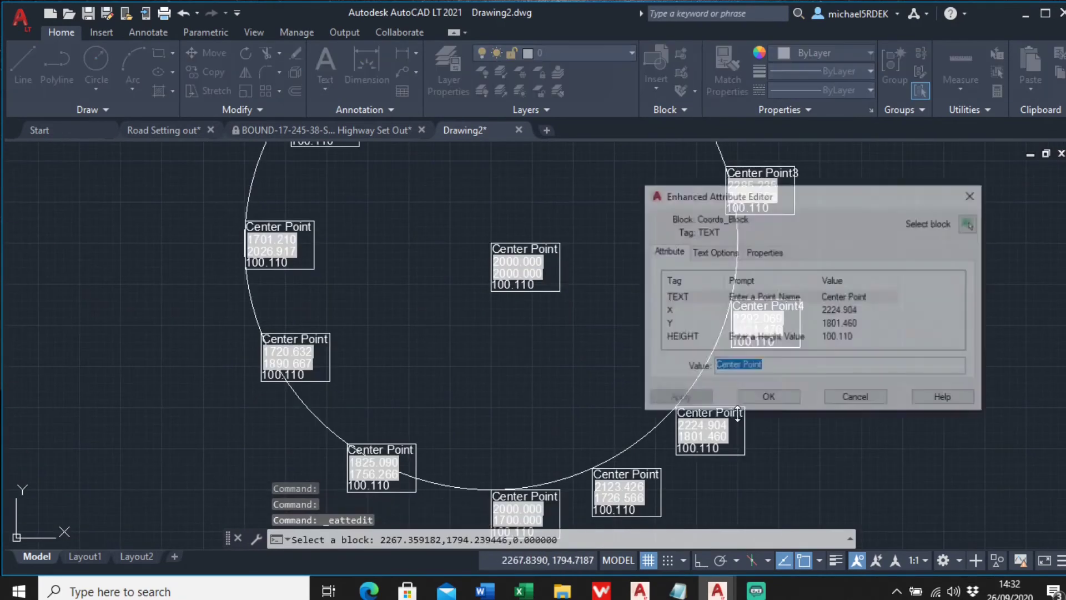
left_click(807, 368)
type("6")
left_click(770, 398)
double_click(608, 461)
left_click(807, 368)
type("7")
left_click(768, 398)
Set the point names of the two blocks on the circle's lower left to Center Point8 and Center Point9.
double_click(466, 422)
type("8")
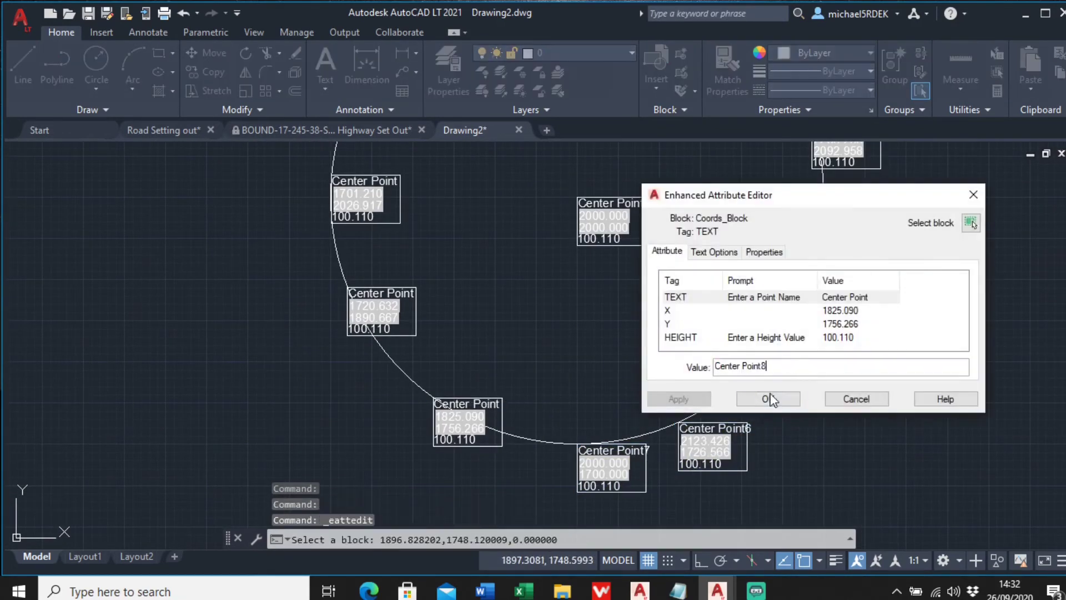
left_click(768, 397)
type("9")
left_click(768, 397)
Name the three remaining blocks up the circle's left side Center Point10, Center Point11 and Center Point12.
type("10")
left_click(768, 397)
type("11")
left_click(768, 398)
double_click(656, 275)
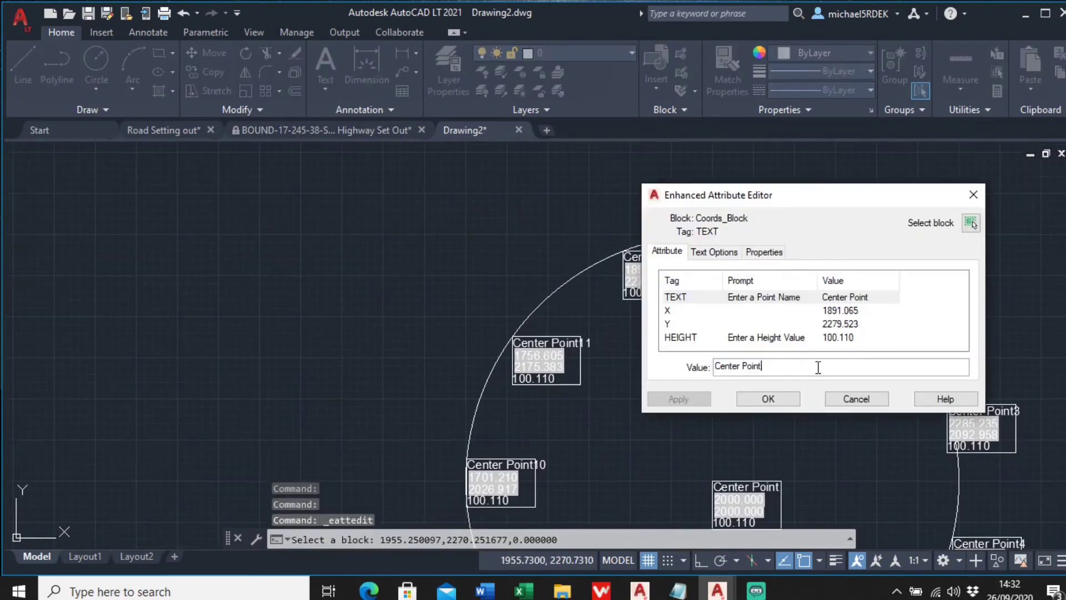
type("12")
left_click(769, 397)
middle_click_drag(679, 286, 618, 289)
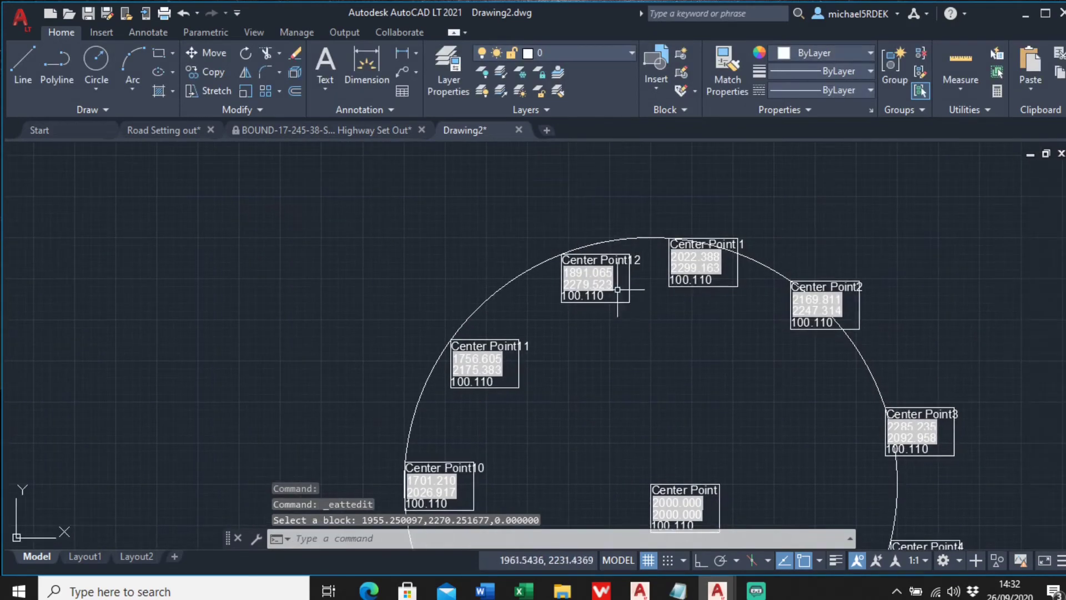
mouse_move(714, 355)
middle_mouse_down()
mouse_move(673, 316)
mouse_move(666, 267)
mouse_move(654, 392)
middle_mouse_up()
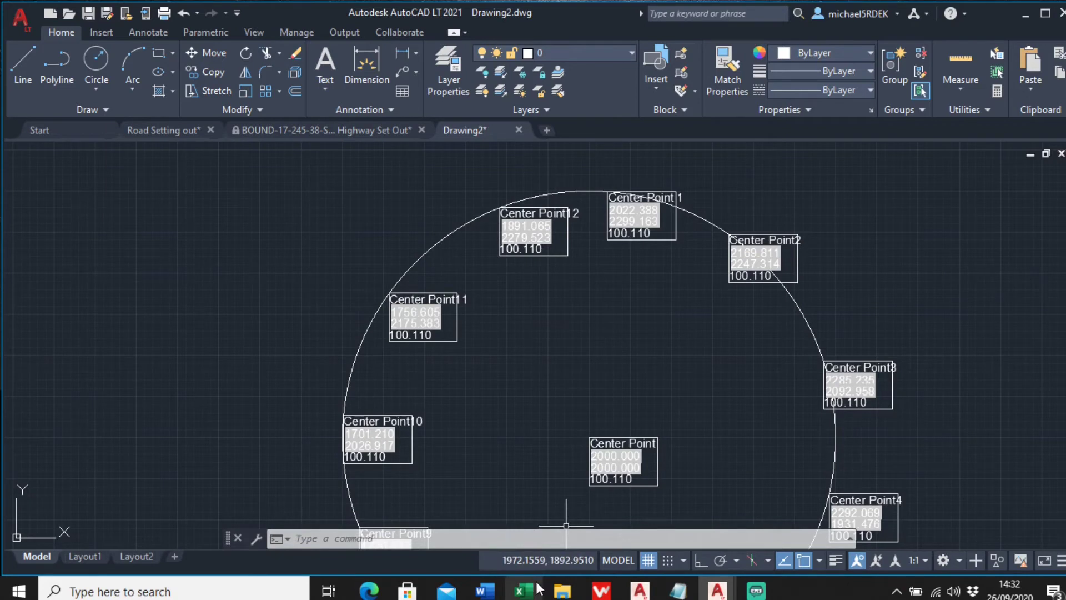
mouse_move(575, 364)
middle_mouse_down()
mouse_move(549, 331)
mouse_move(562, 333)
middle_mouse_up()
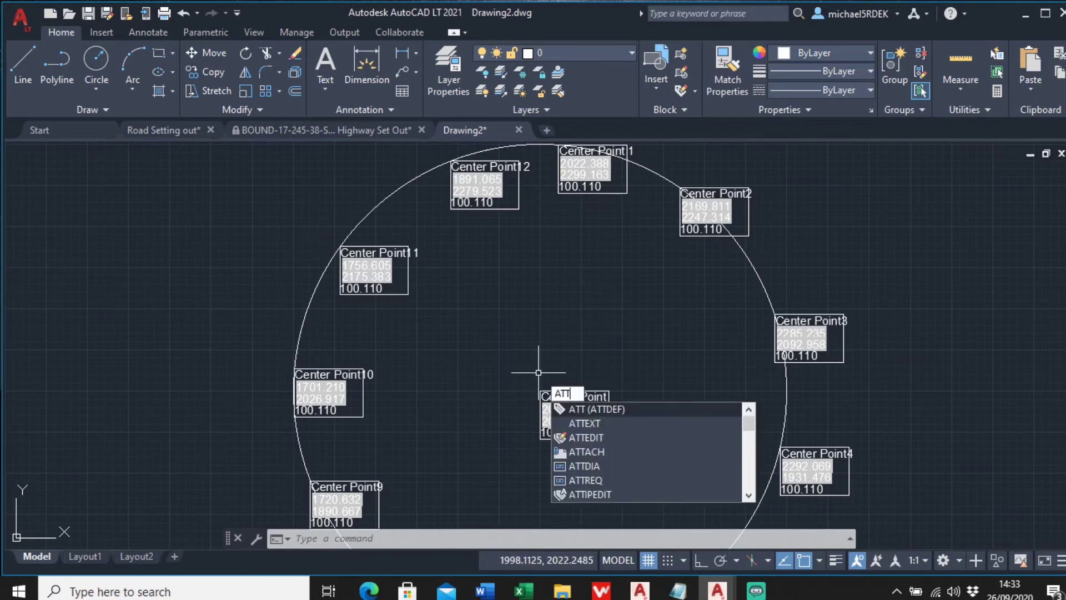
type("ext")
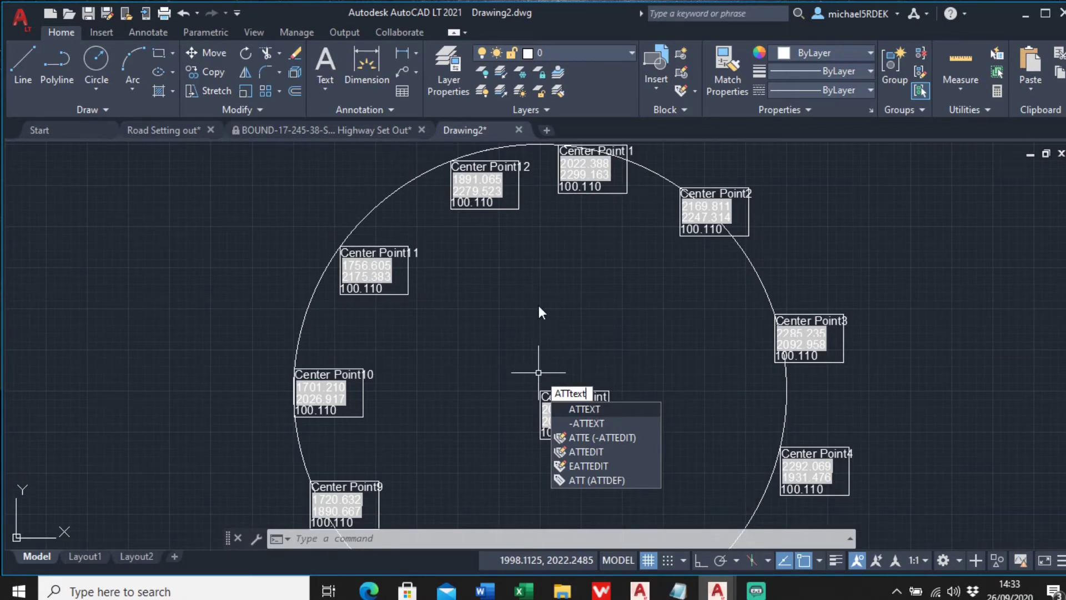
left_click(519, 282)
left_click(578, 381)
scroll(578, 381, "up", 2)
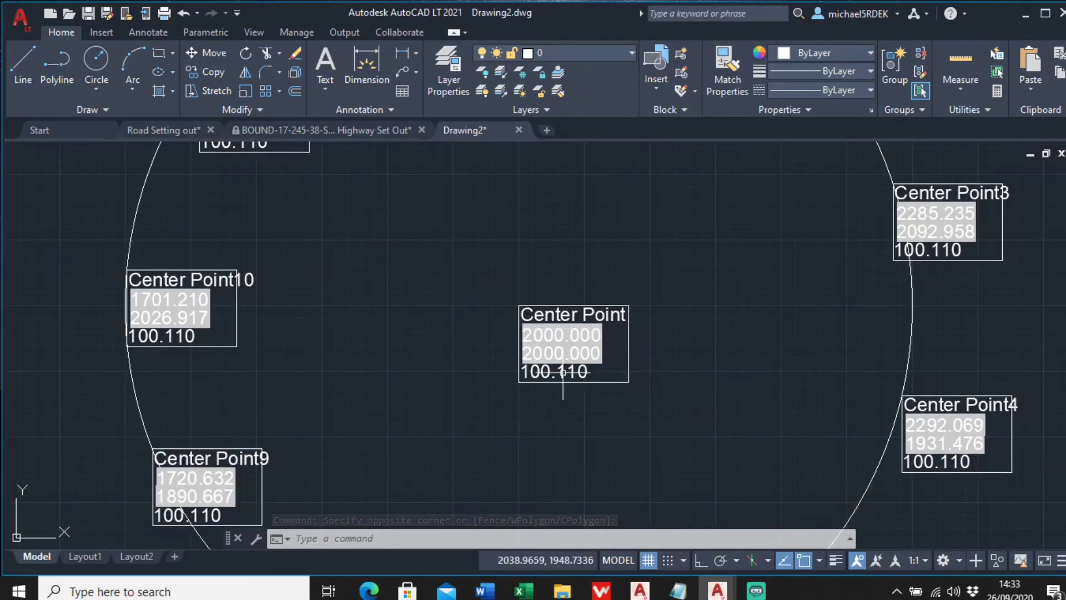
scroll(596, 374, "down", 2)
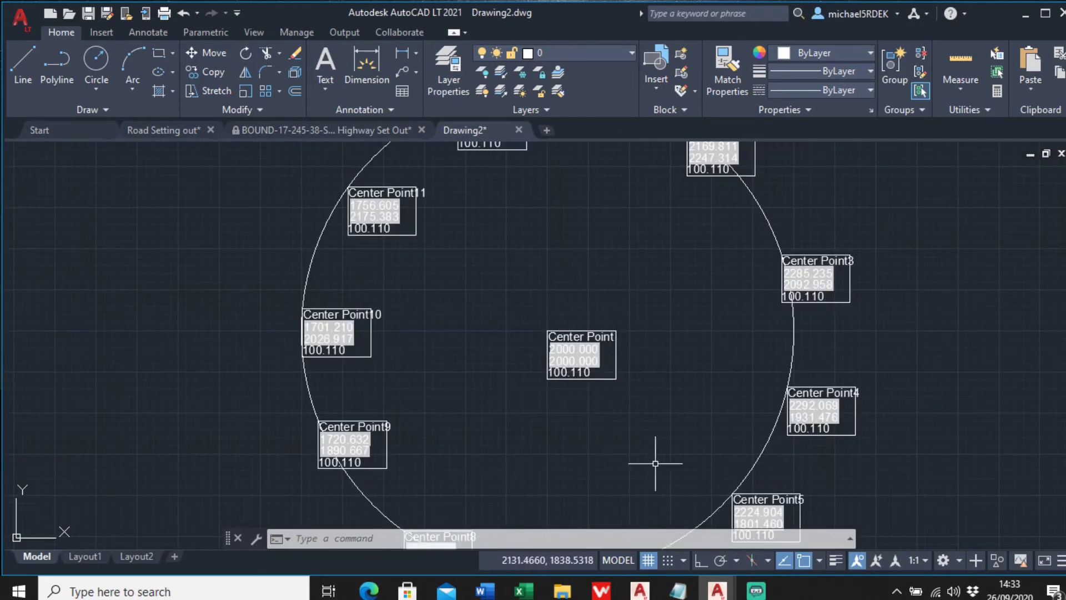
Open the PointsATTEXT text file from the Exporting Points folder on the desktop.
left_click(1061, 594)
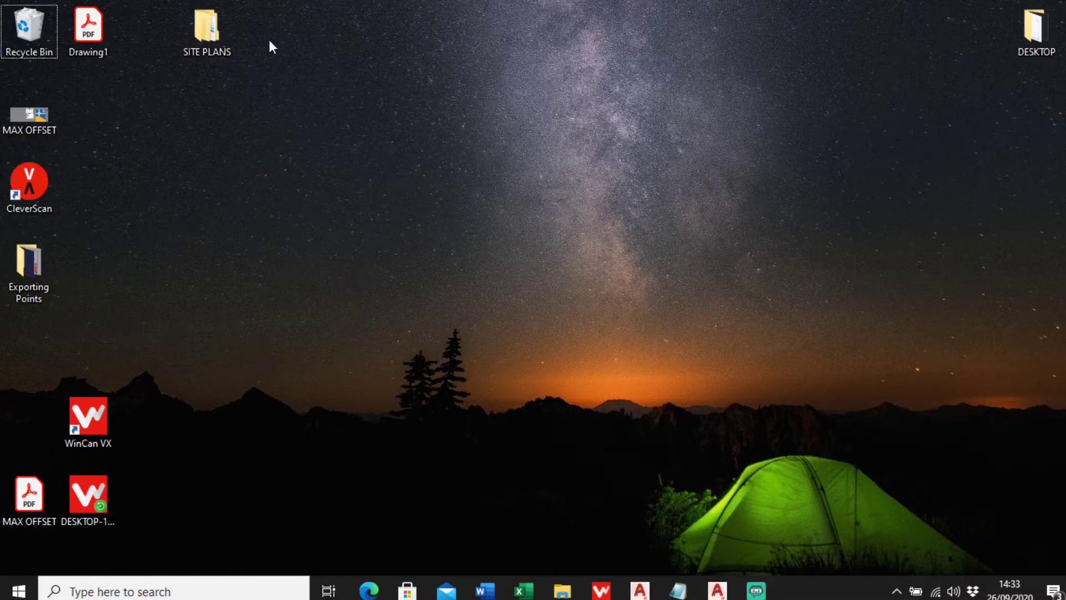
left_click(29, 267)
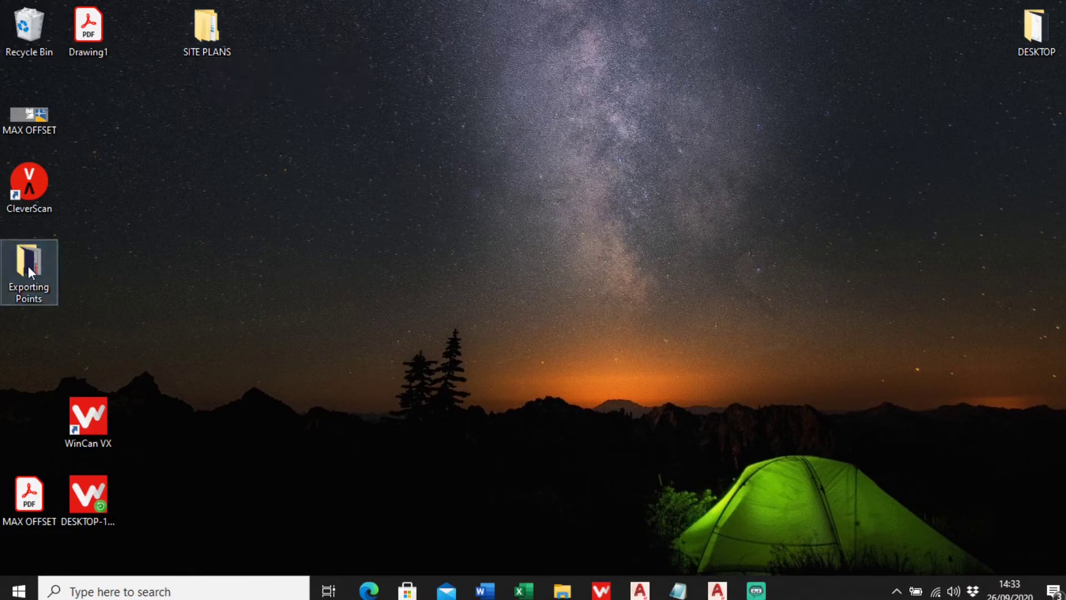
double_click(28, 266)
double_click(317, 176)
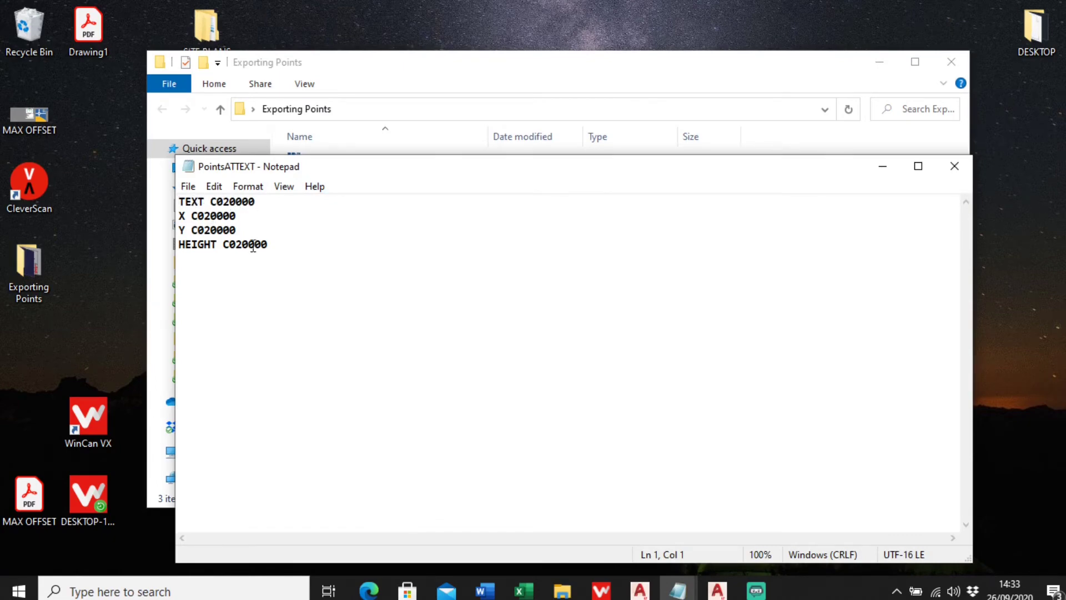
Switch to the browser and look through Autodesk's help article on setting up an attribute extraction template file.
left_click(369, 591)
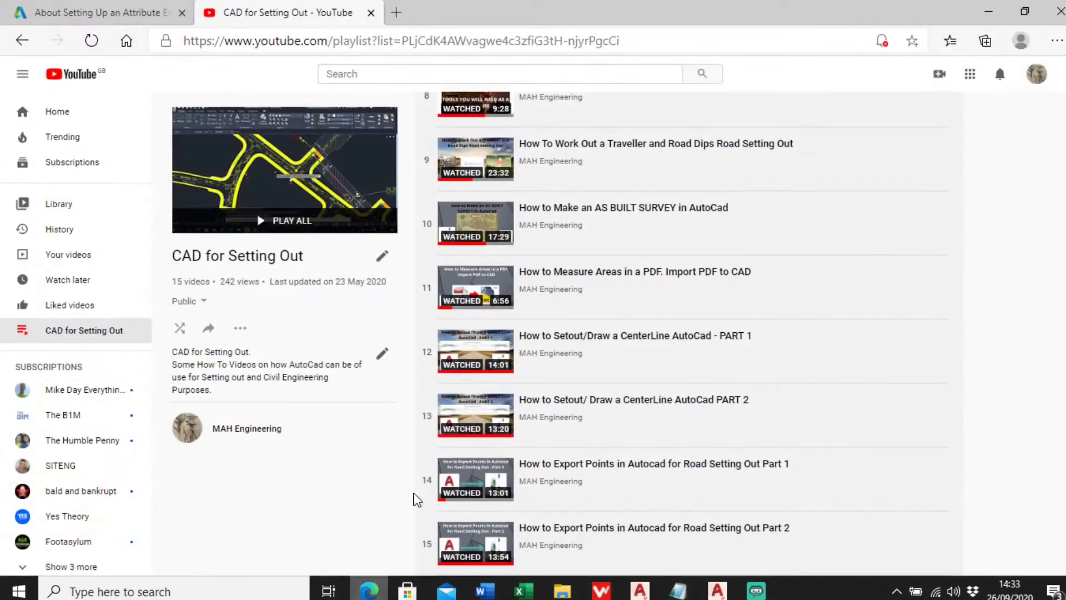
left_click(155, 11)
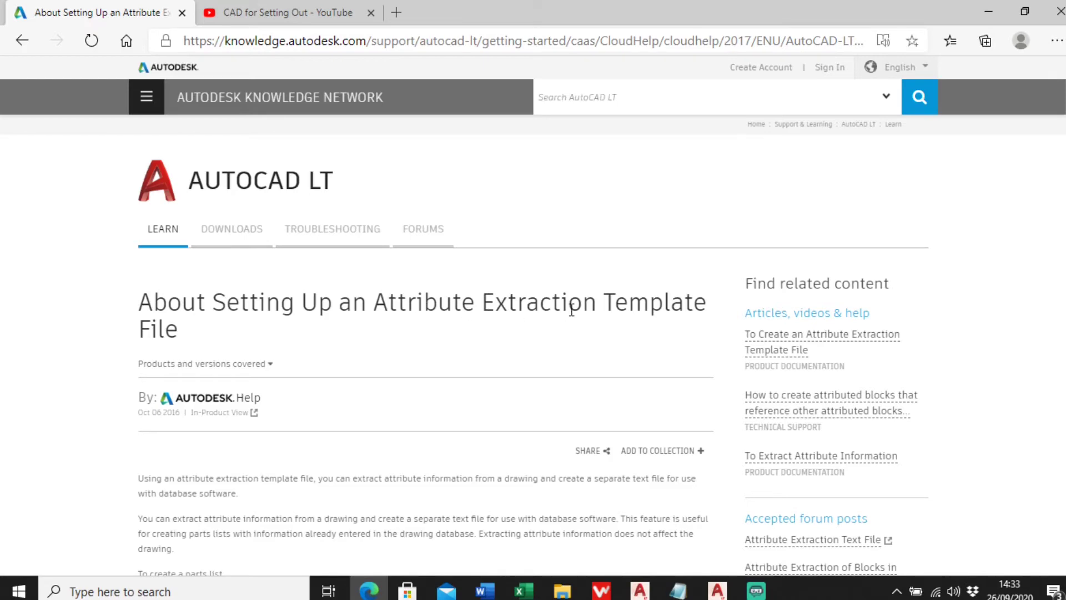
scroll(572, 310, "down", 10)
left_click(977, 8)
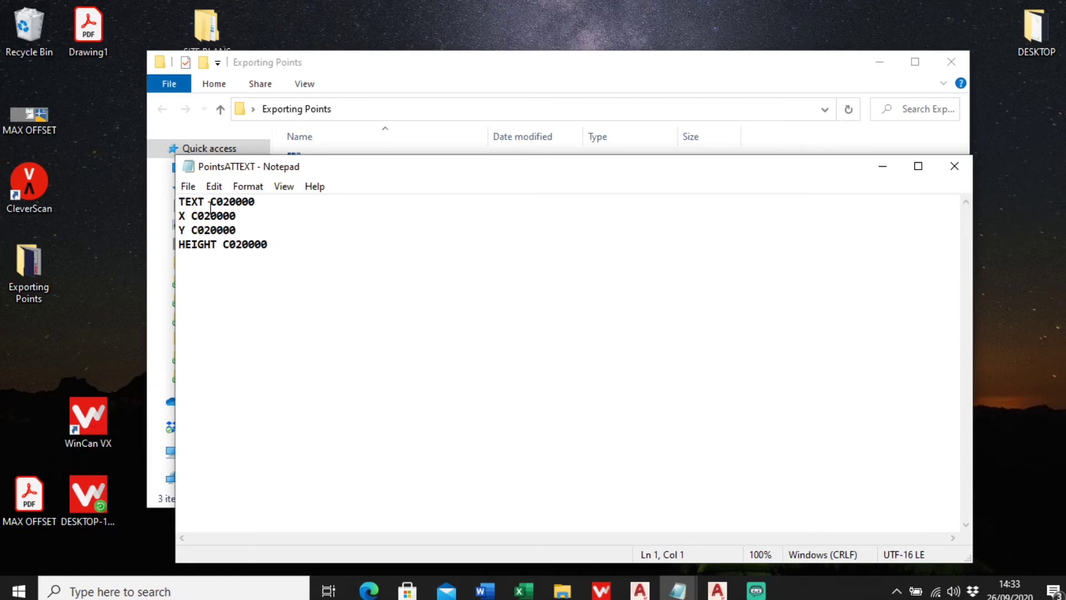
Review the TEXT, X, Y and HEIGHT lines of the PointsATTEXT template, close the file and minimize its folder.
left_click_drag(278, 253, 191, 203)
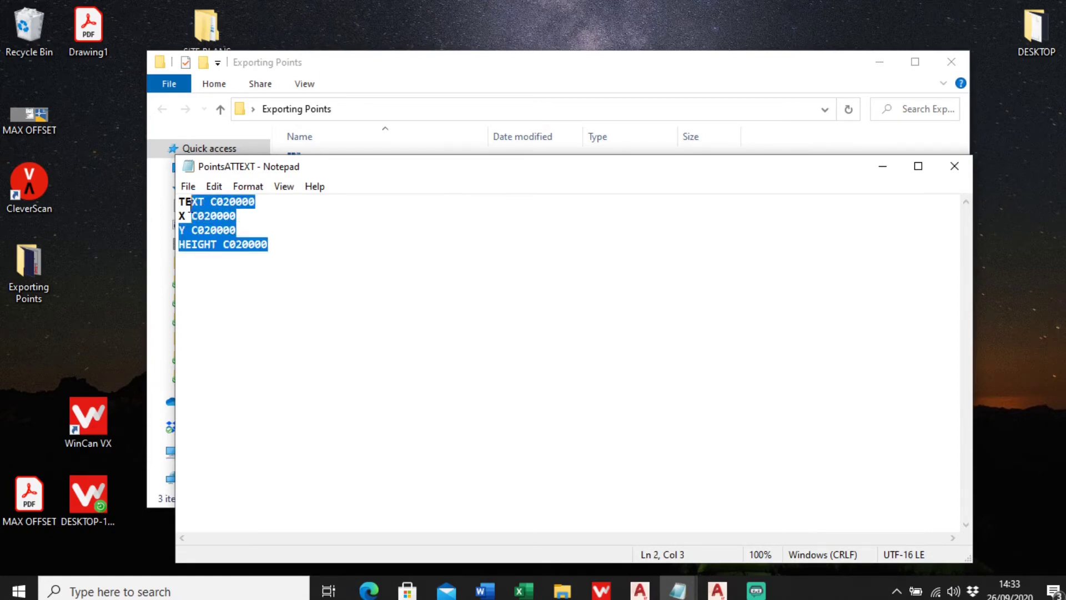
left_click_drag(278, 240, 189, 200)
left_click(273, 241)
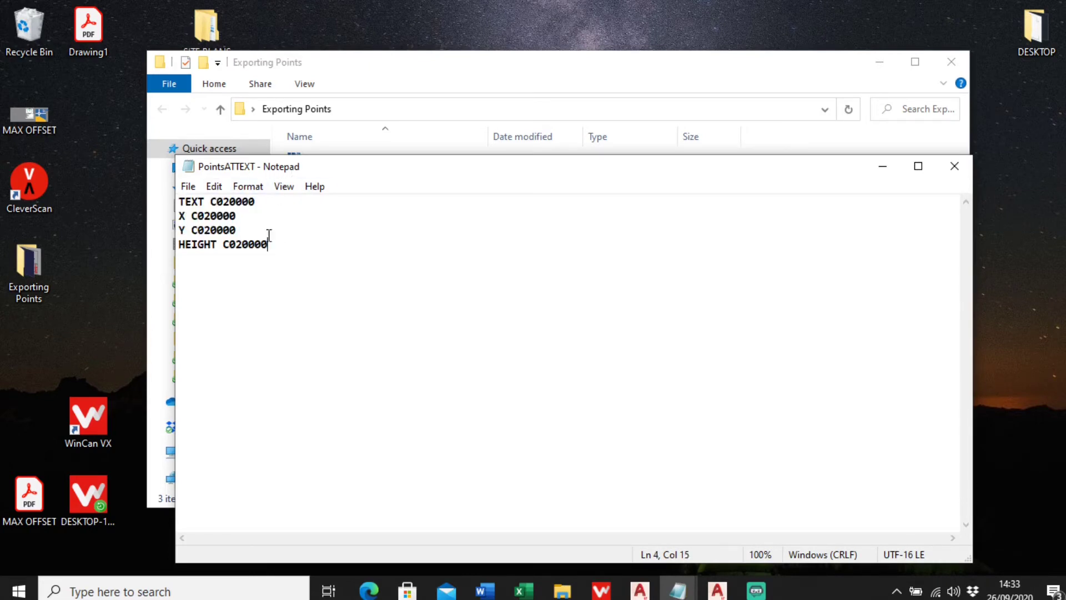
left_click(953, 166)
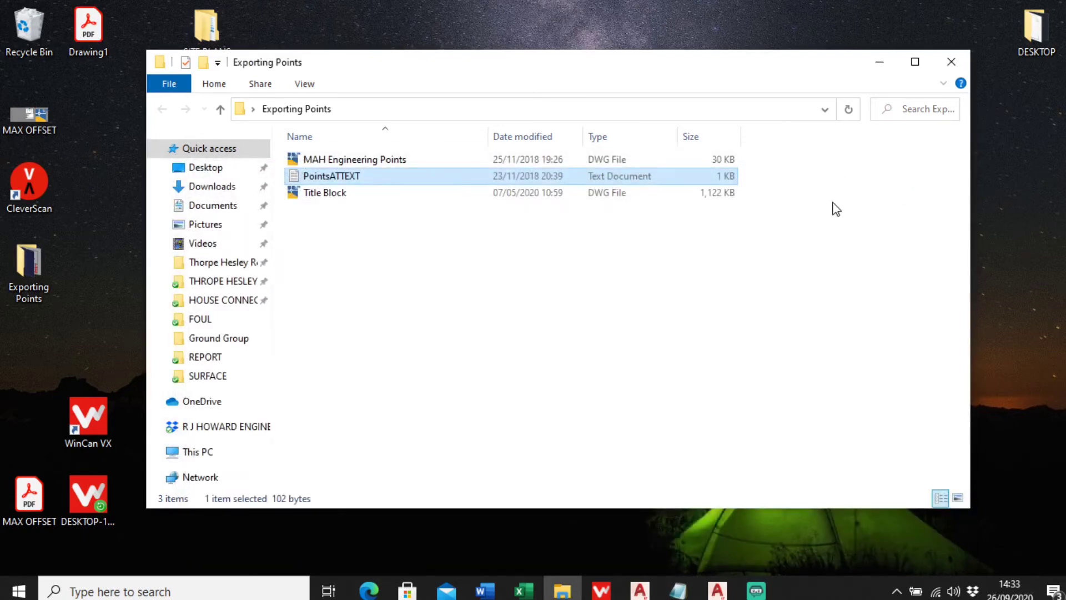
left_click(880, 63)
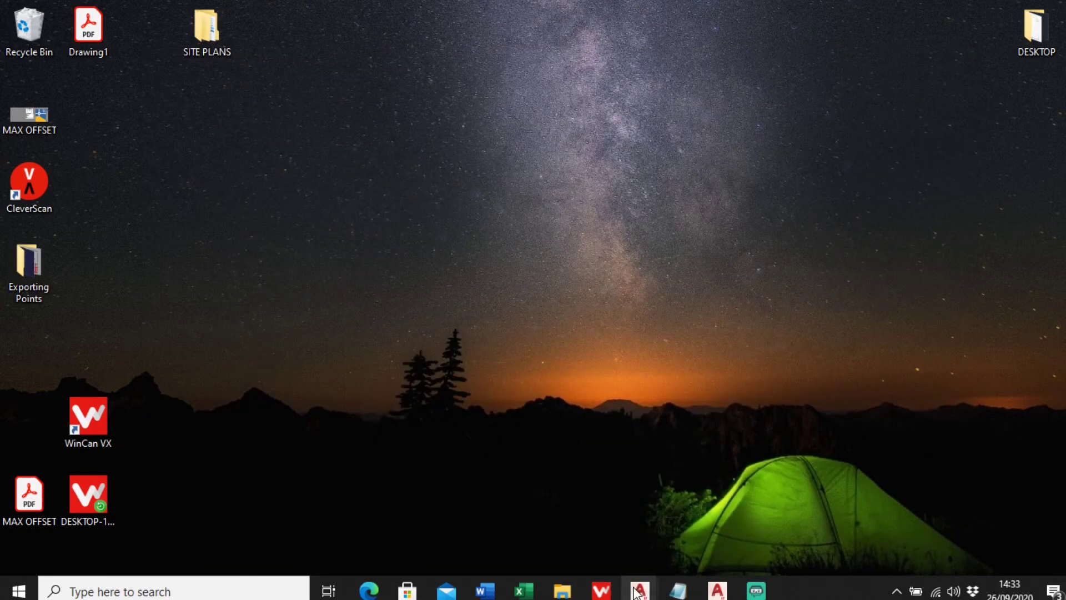
Switch back to the Drawing2 drawing in AutoCAD LT.
mouse_move(638, 591)
mouse_move(716, 591)
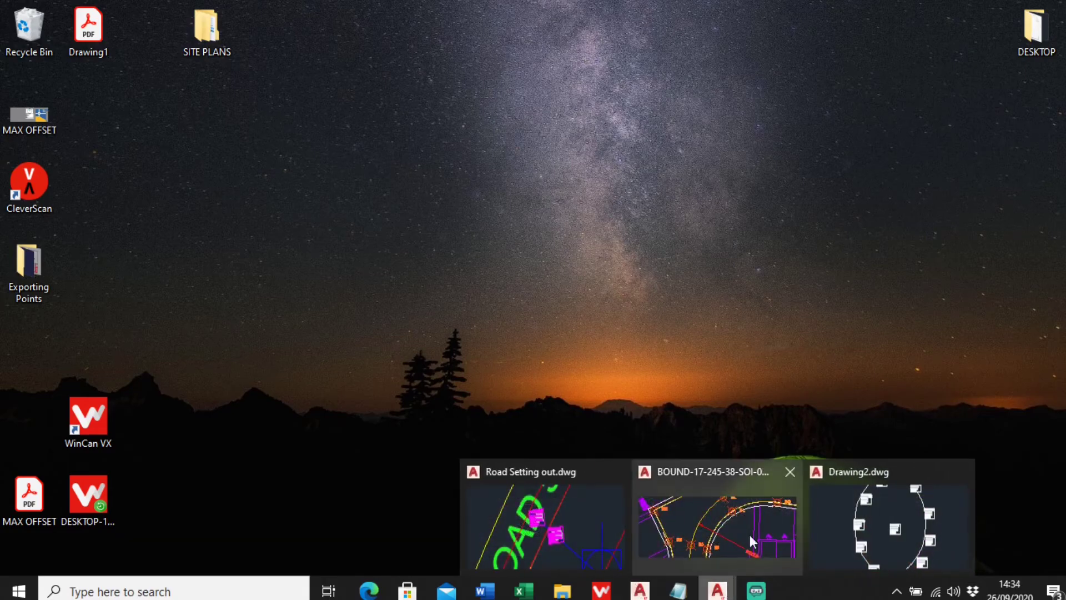
left_click(842, 515)
middle_click_drag(552, 338, 514, 326)
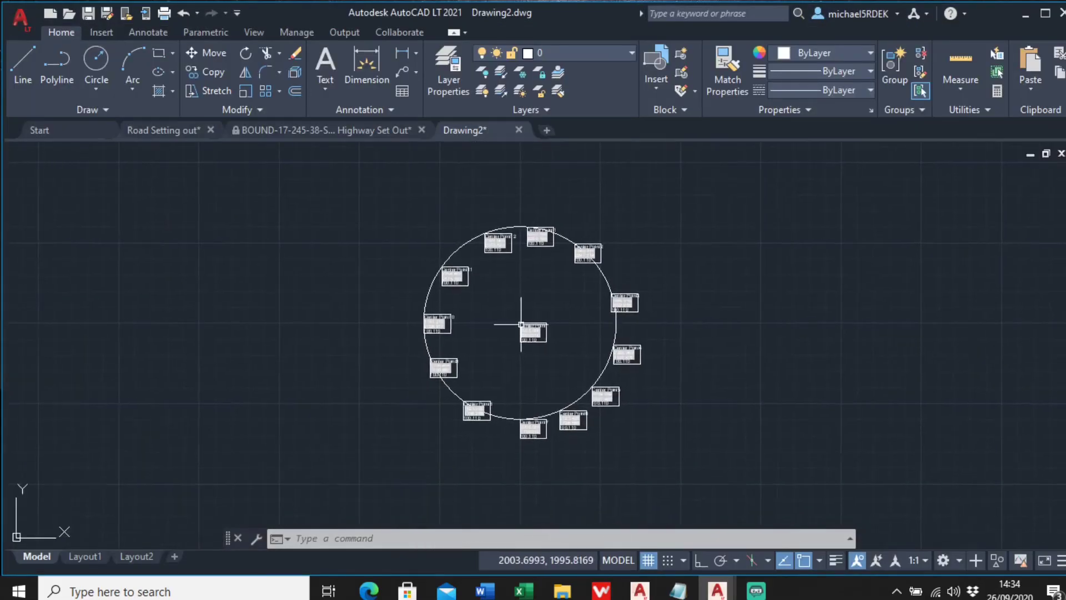
scroll(521, 325, "up", 2)
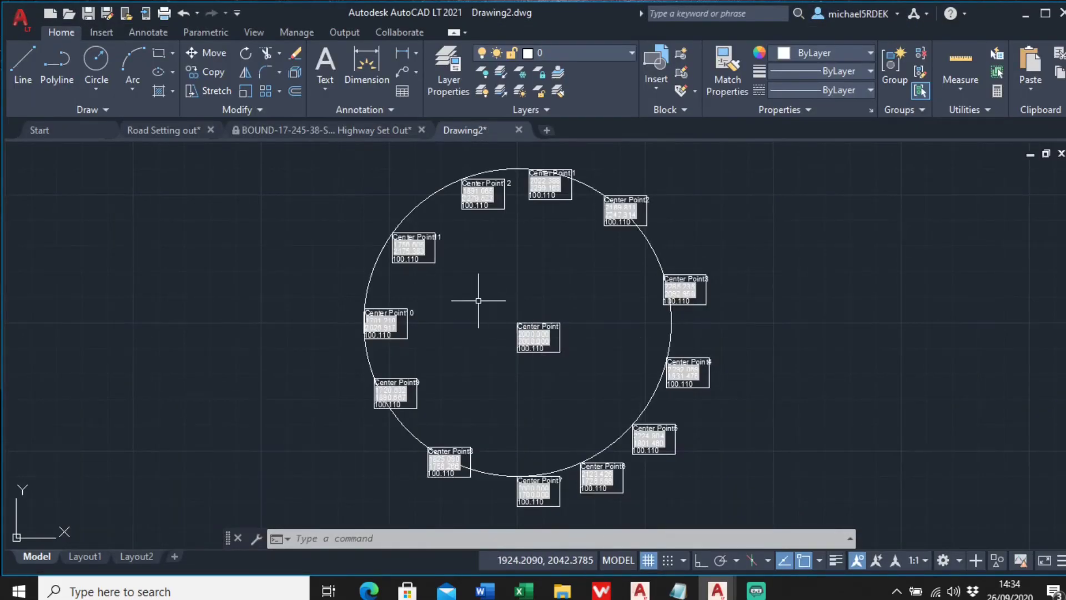
Start attribute extraction with ATTEXT and select the Center Point block and the twelve numbered blocks around the circle, going clockwise.
type("ATT")
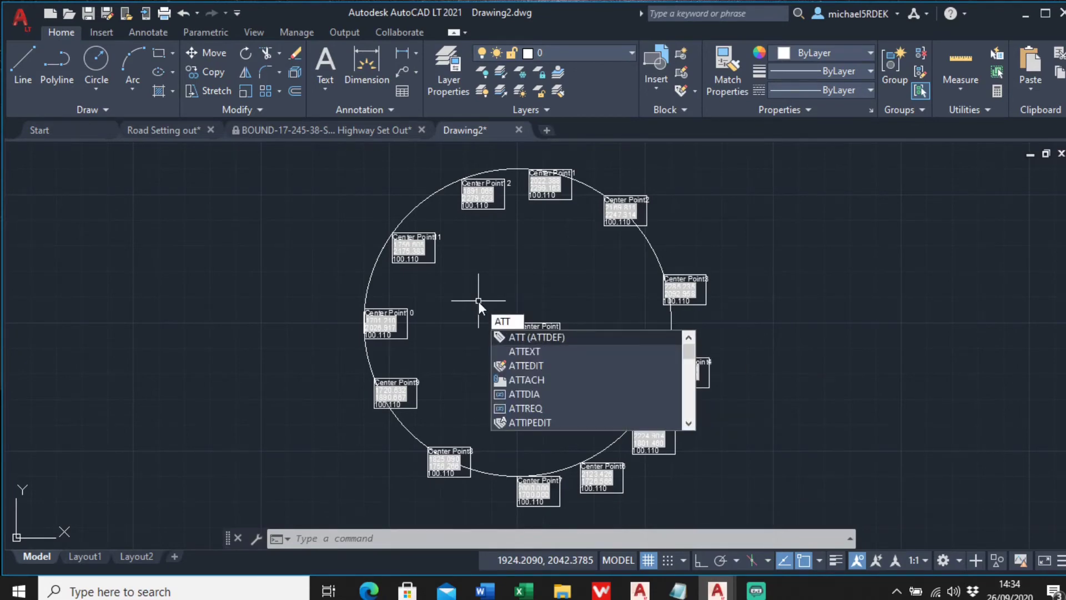
key("Down")
key("Return")
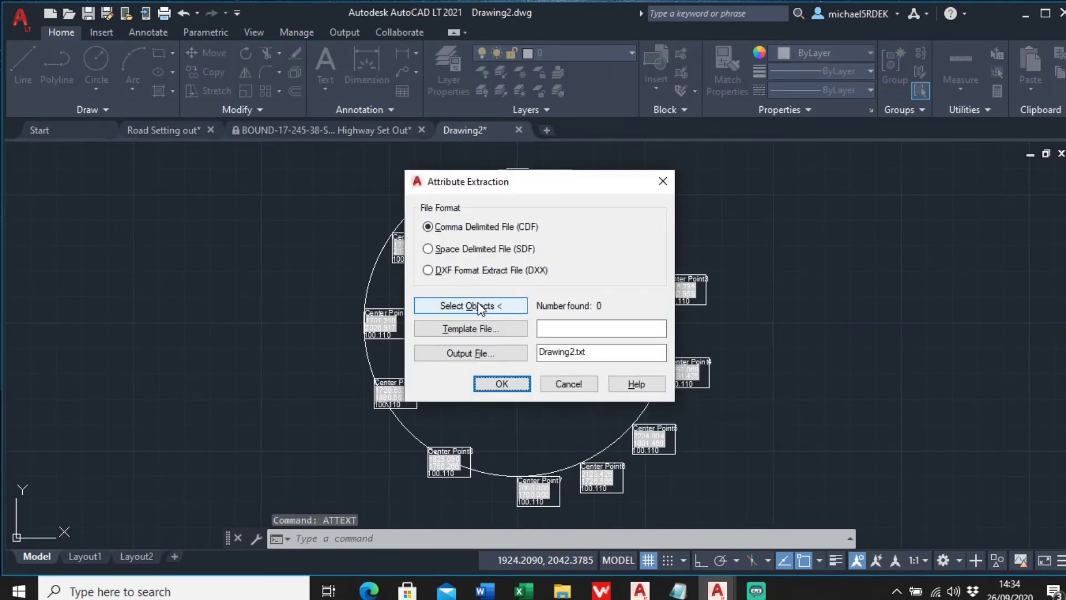
left_click(476, 306)
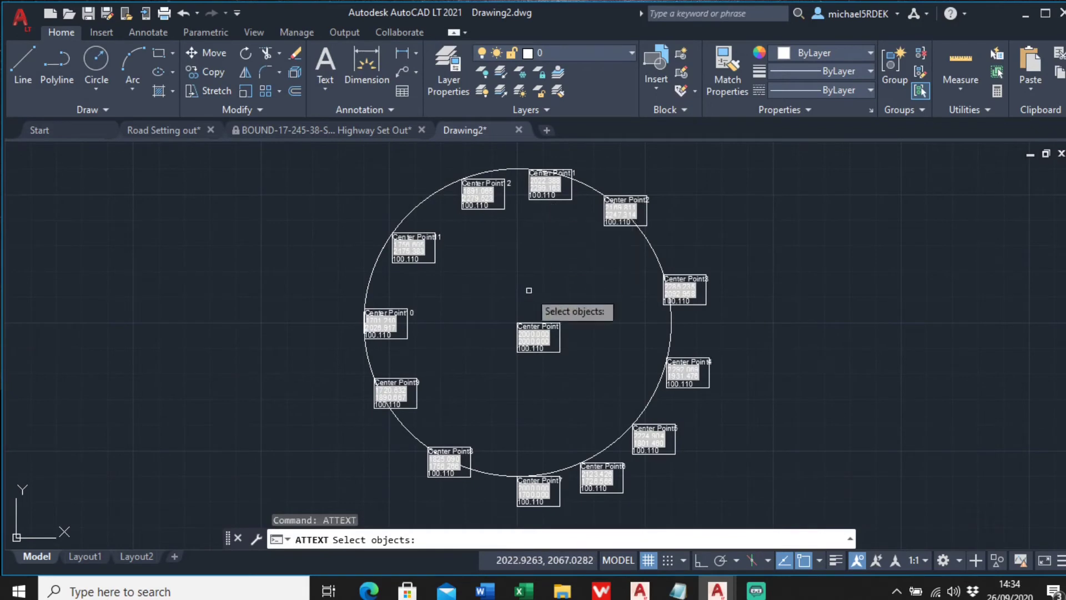
left_click(536, 327)
left_click(541, 176)
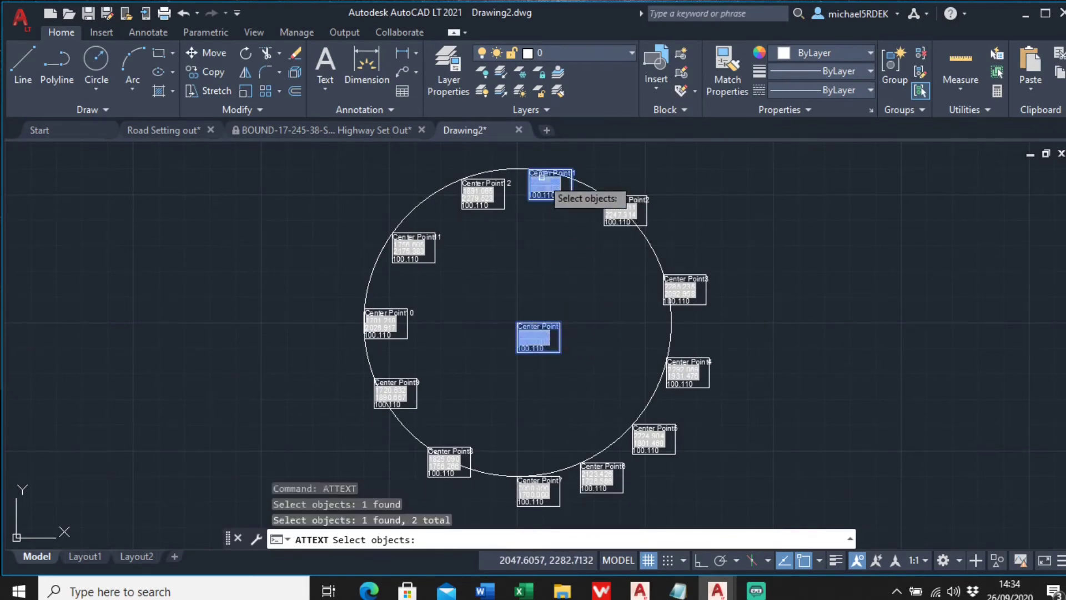
left_click(624, 211)
left_click(683, 292)
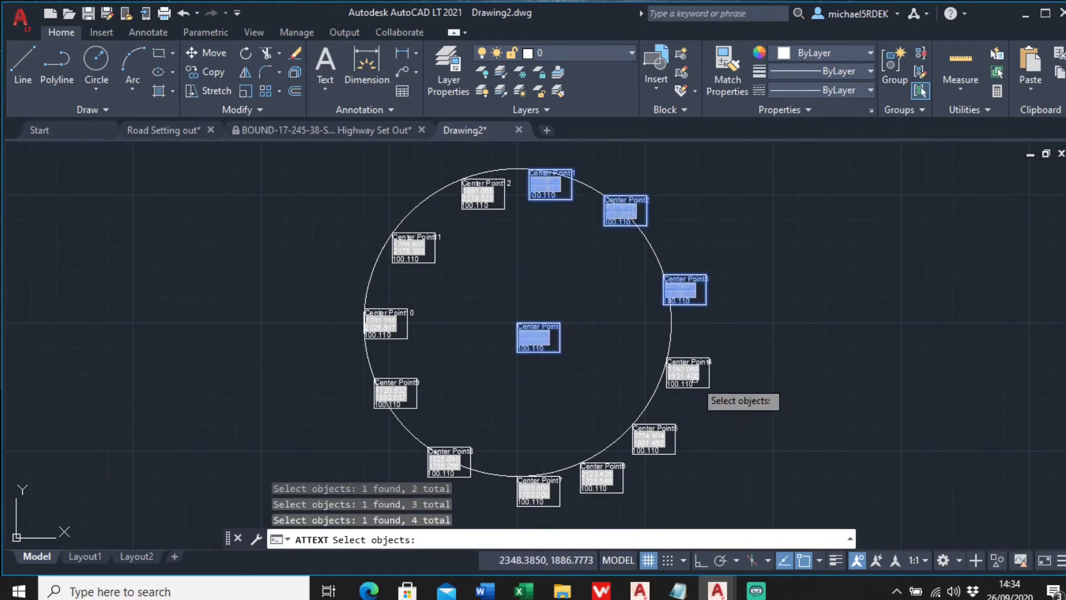
left_click(689, 375)
left_click(681, 423)
left_click(620, 496)
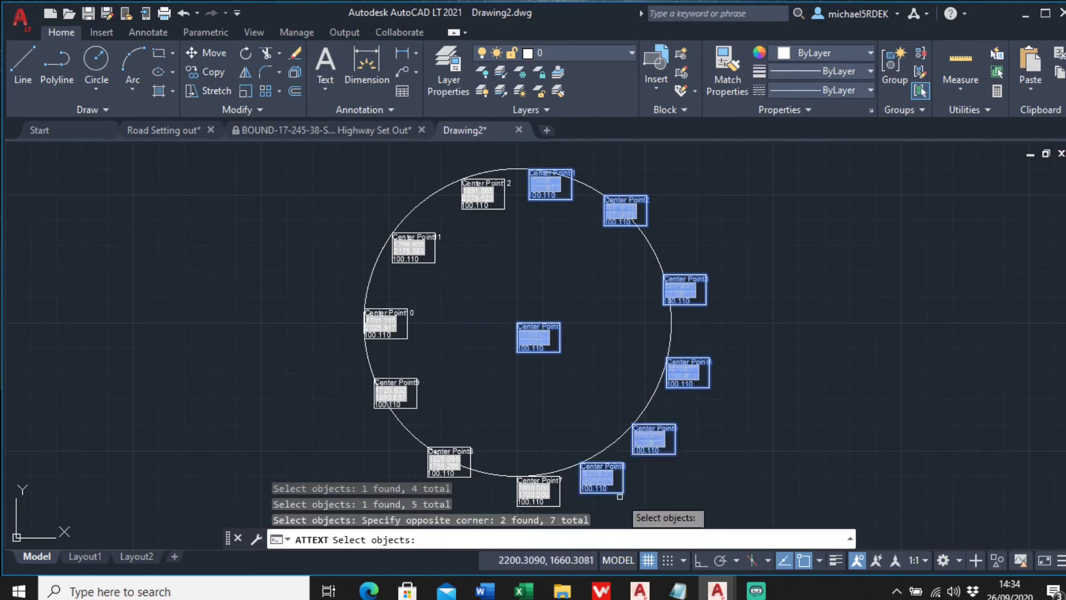
left_click(538, 492)
left_click(448, 461)
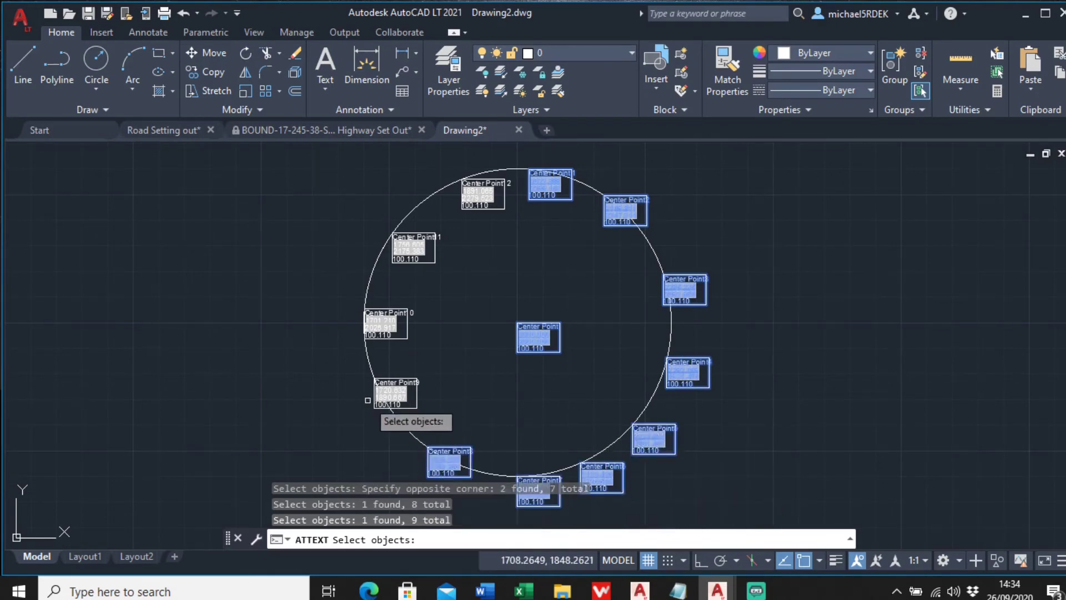
left_click(390, 395)
left_click(384, 325)
left_click(413, 249)
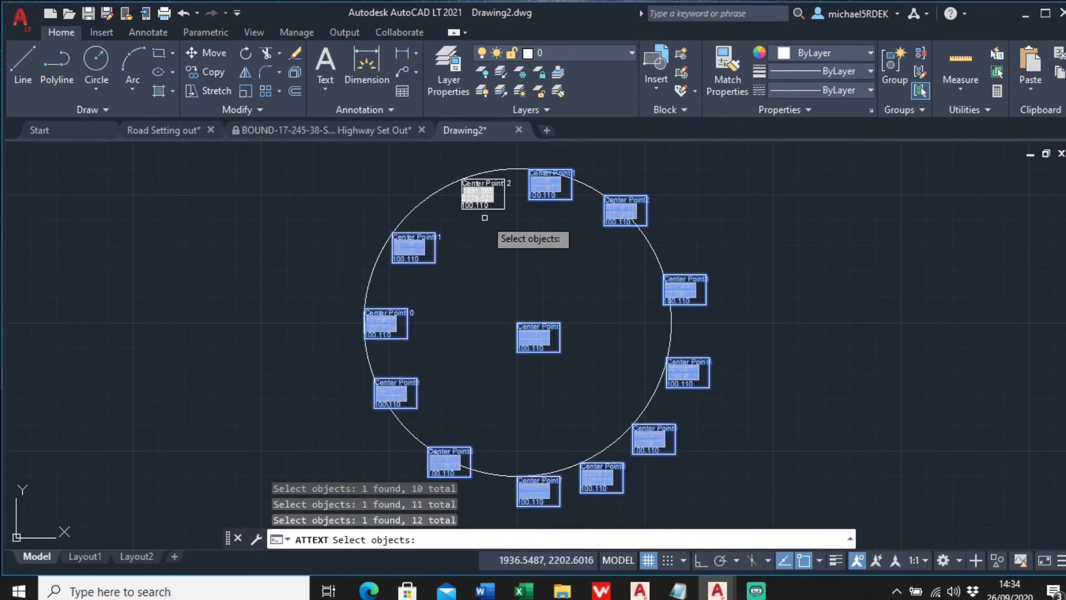
left_click(485, 216)
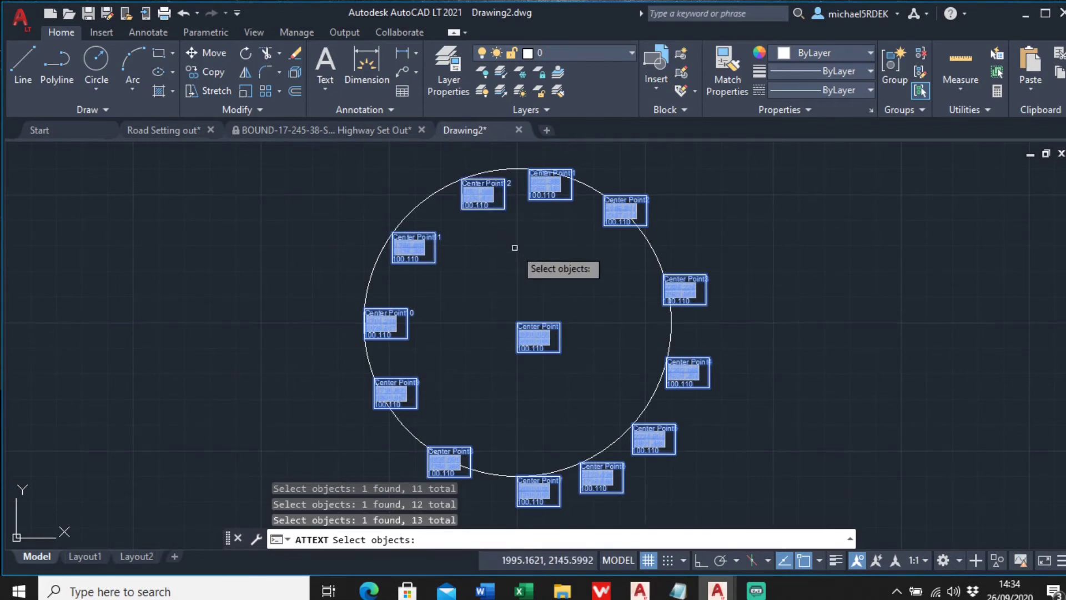
Finish selecting the blocks for extraction and set PointsATTEXT from the Exporting Points folder as the template file.
key("Return")
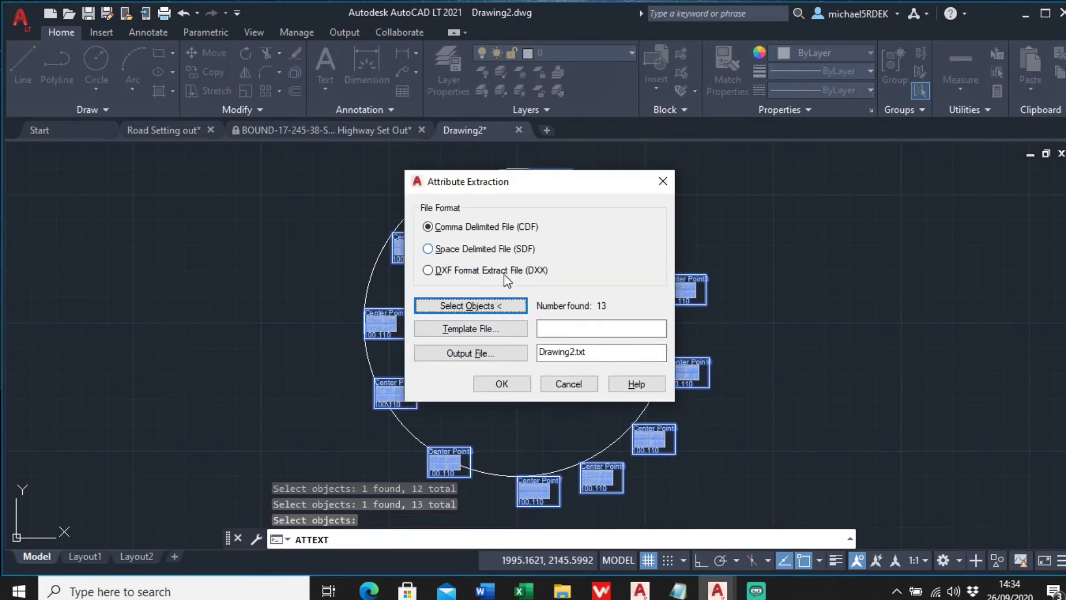
left_click(495, 331)
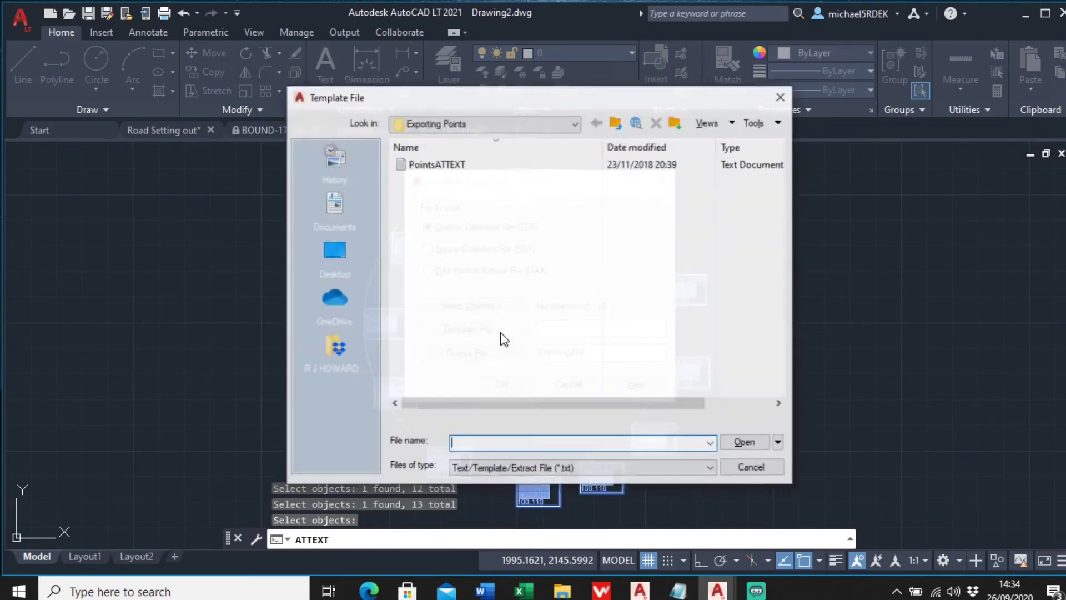
left_click(433, 166)
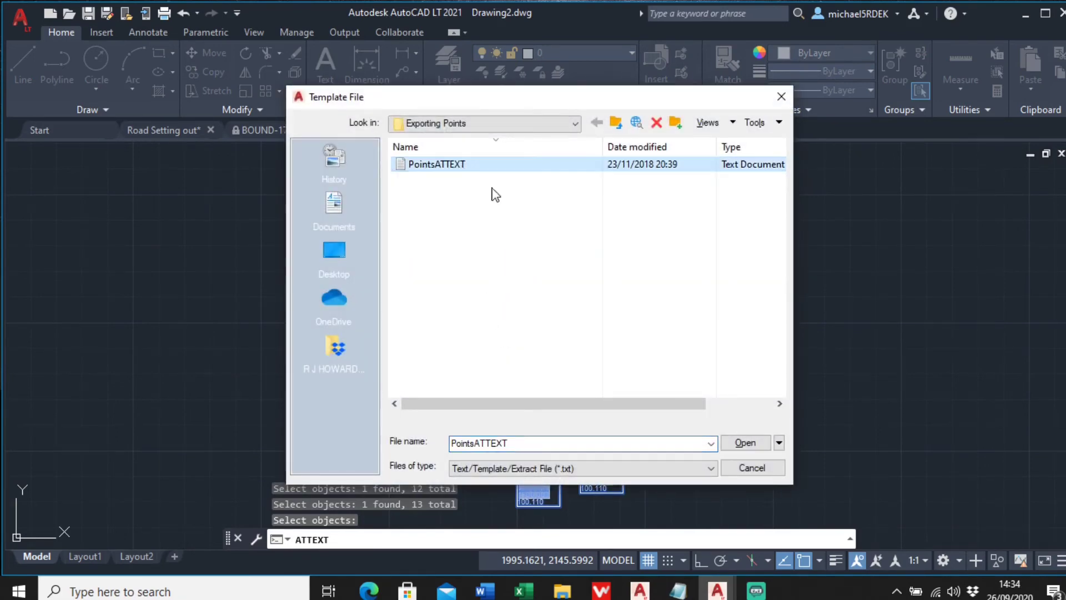
left_click(739, 444)
Set the extraction output file to Points Circle on the Desktop and run the comma-delimited extraction.
left_click(517, 353)
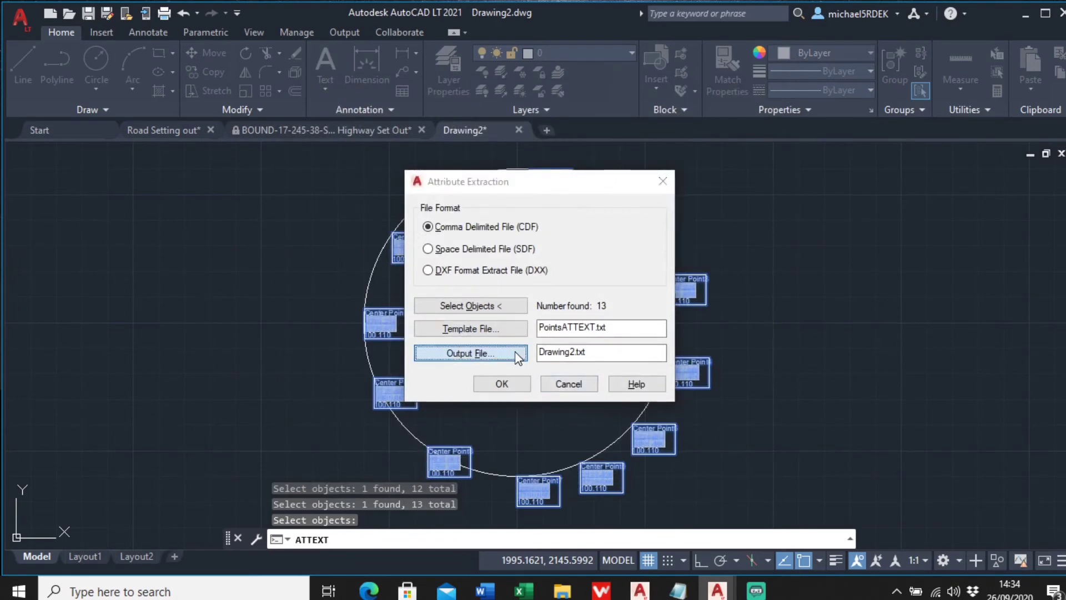
left_click(516, 124)
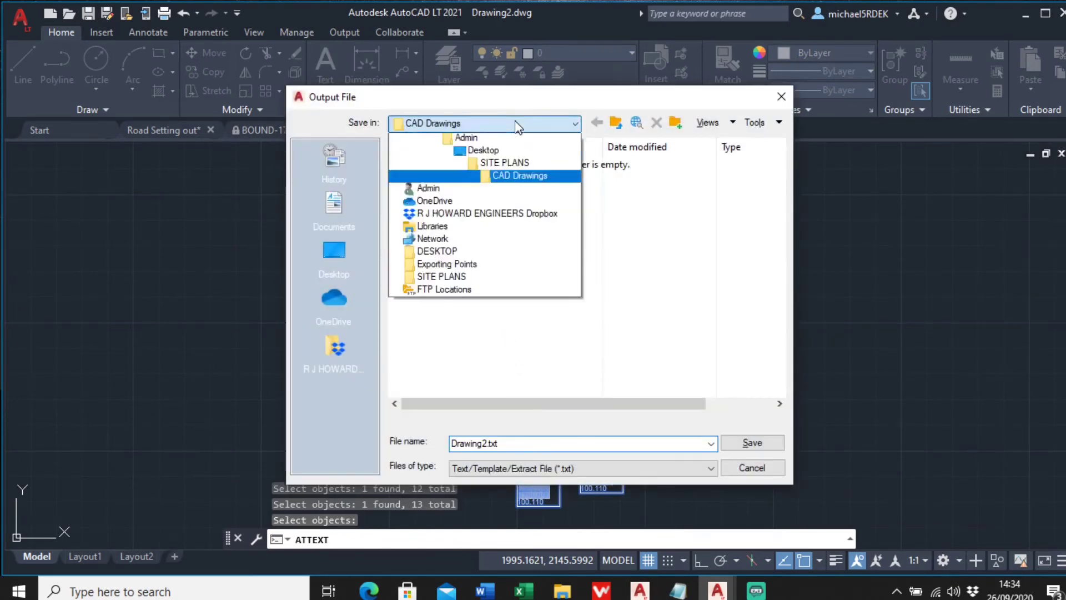
left_click(506, 140)
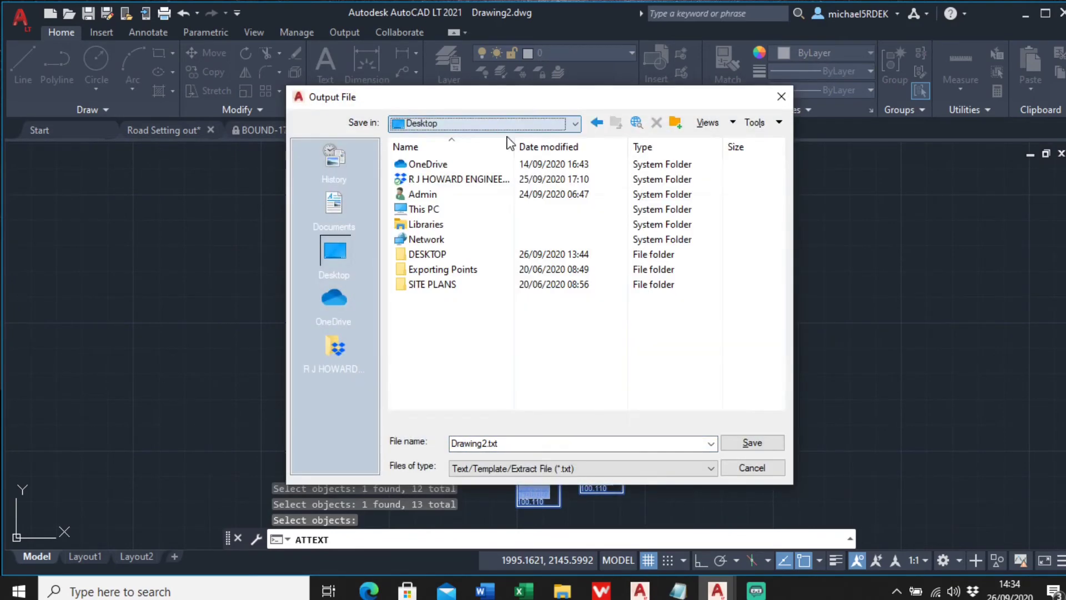
left_click(560, 441)
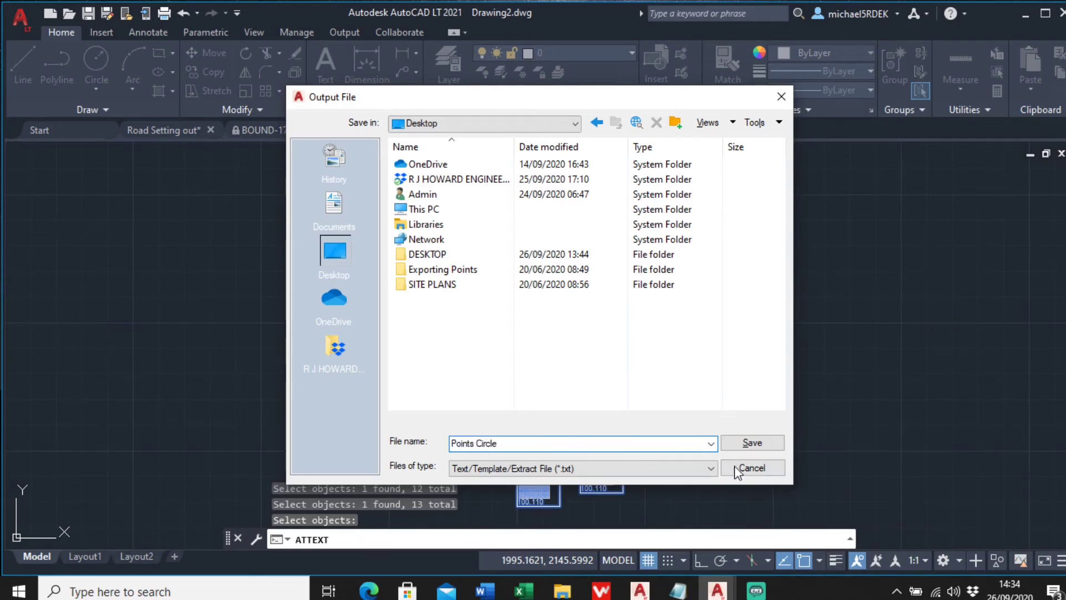
left_click(751, 442)
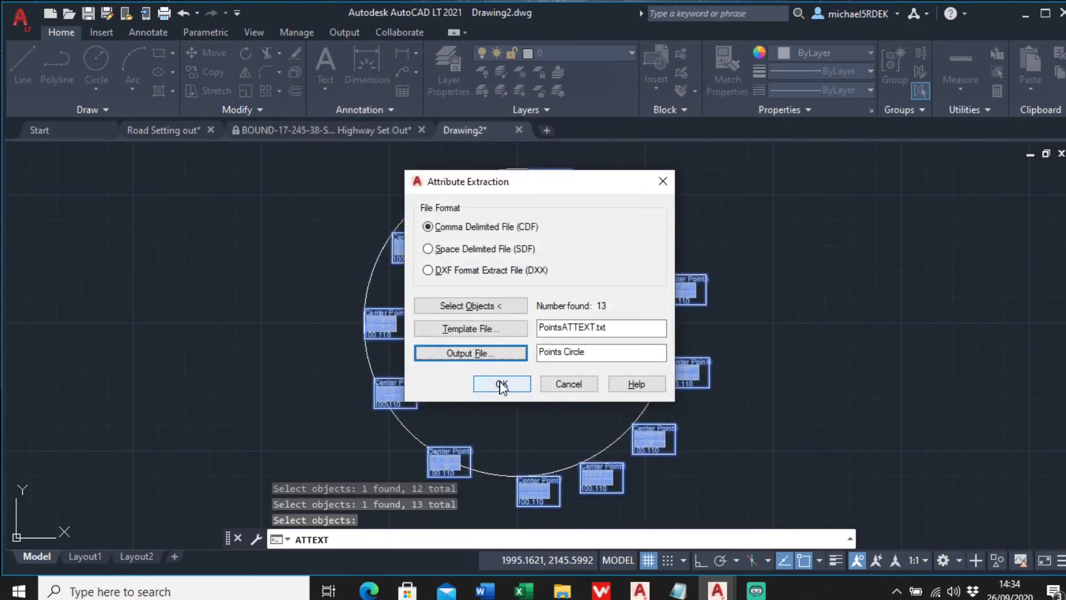
left_click(502, 384)
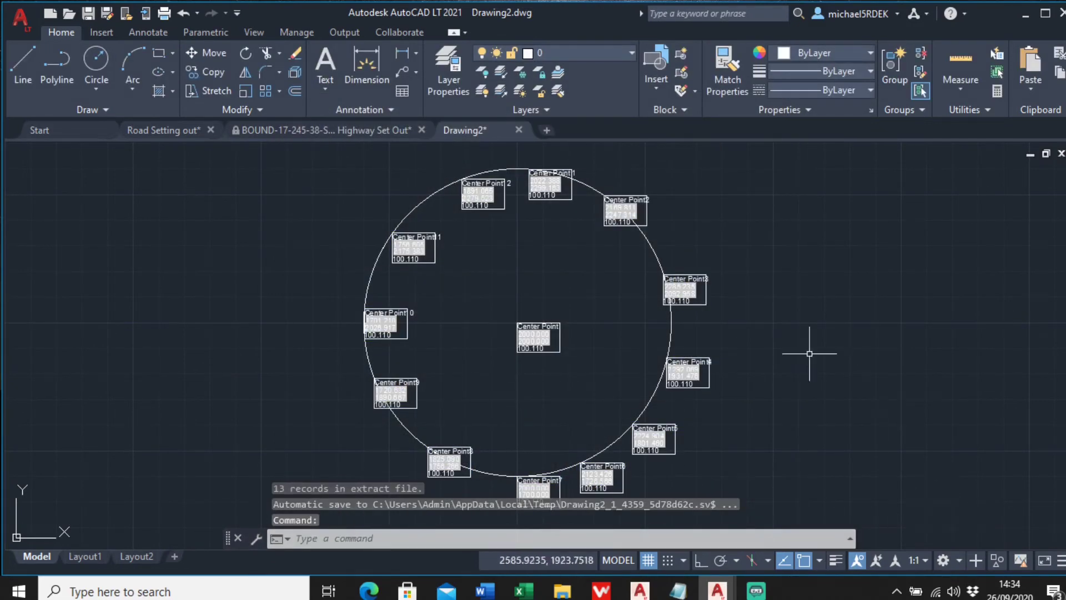
Open the Points Circle text file from the desktop, check the name, coordinates and height in its first line, and close it.
key("super+d")
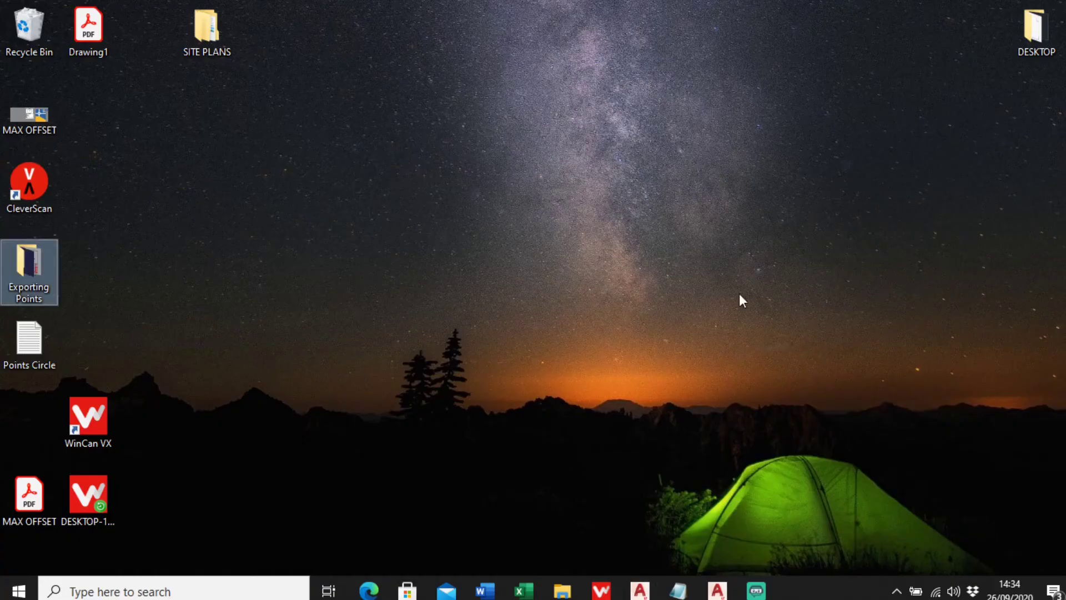
double_click(26, 346)
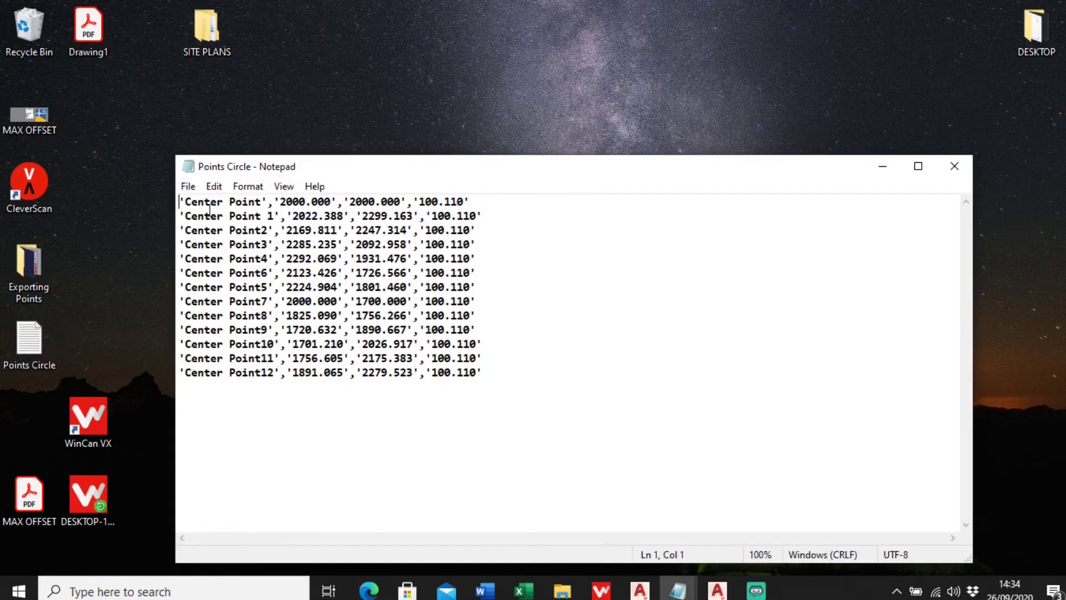
left_click_drag(199, 203, 327, 206)
left_click(381, 203)
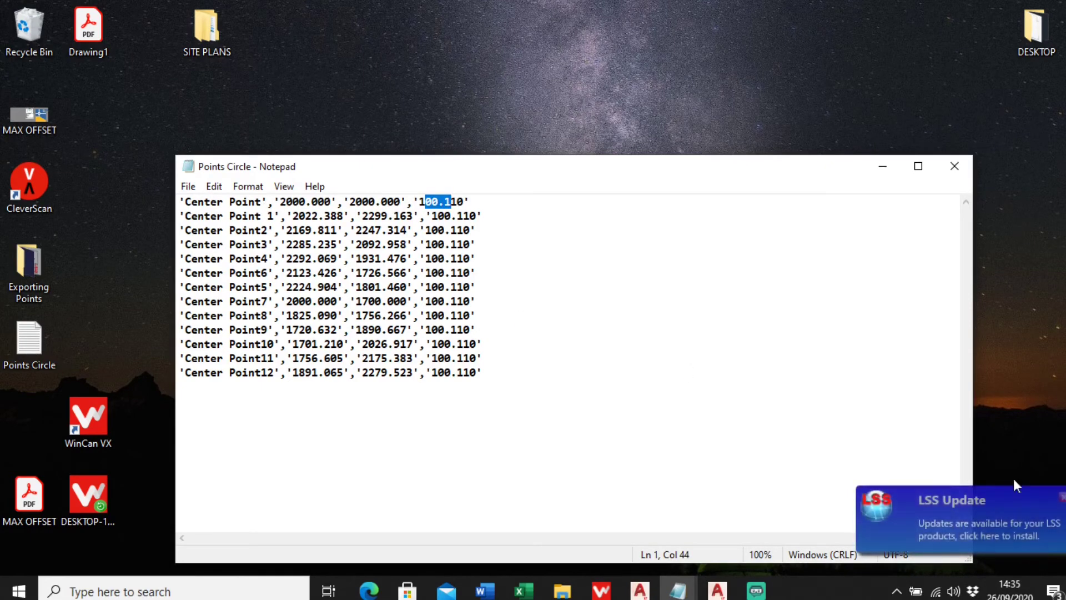
left_click(955, 166)
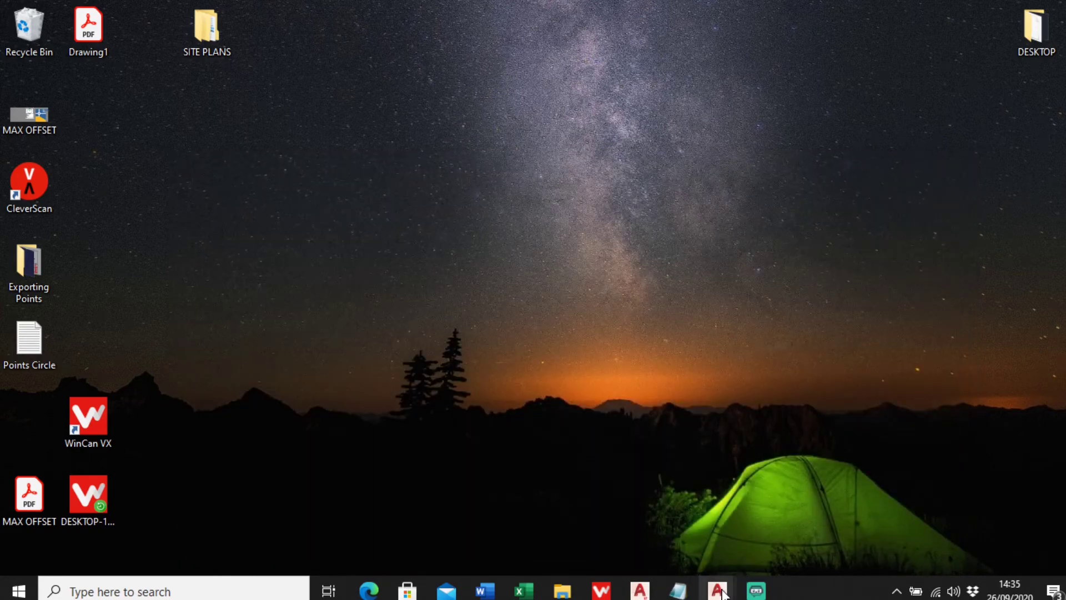
Return to the Drawing2 drawing in AutoCAD LT and copy the Center Point block at the circle's centre to the clipboard.
mouse_move(717, 590)
left_click(889, 527)
scroll(536, 342, "down", 2)
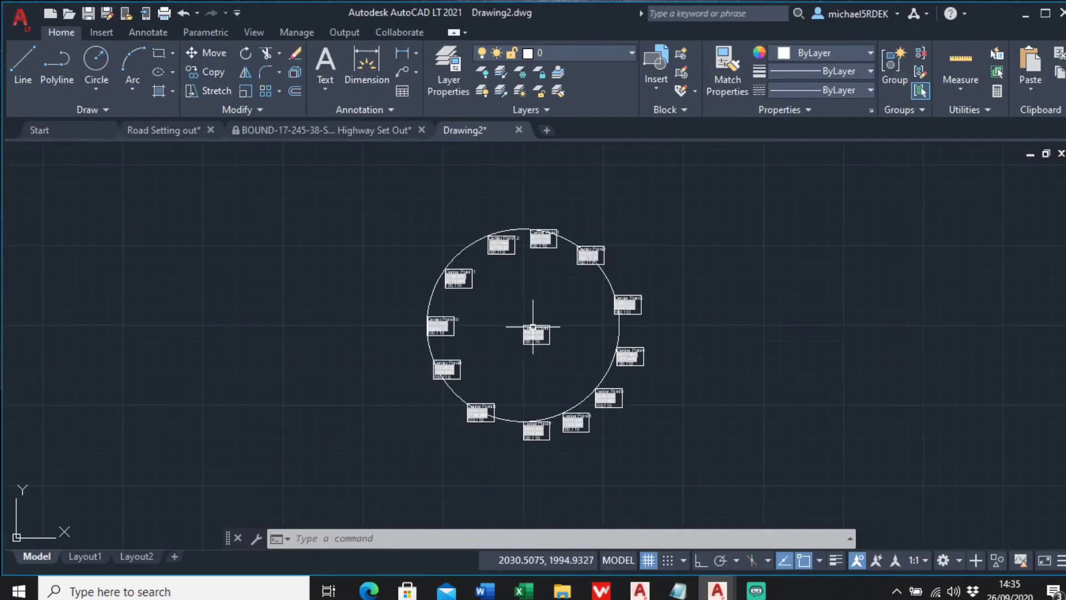
scroll(518, 288, "up", 5)
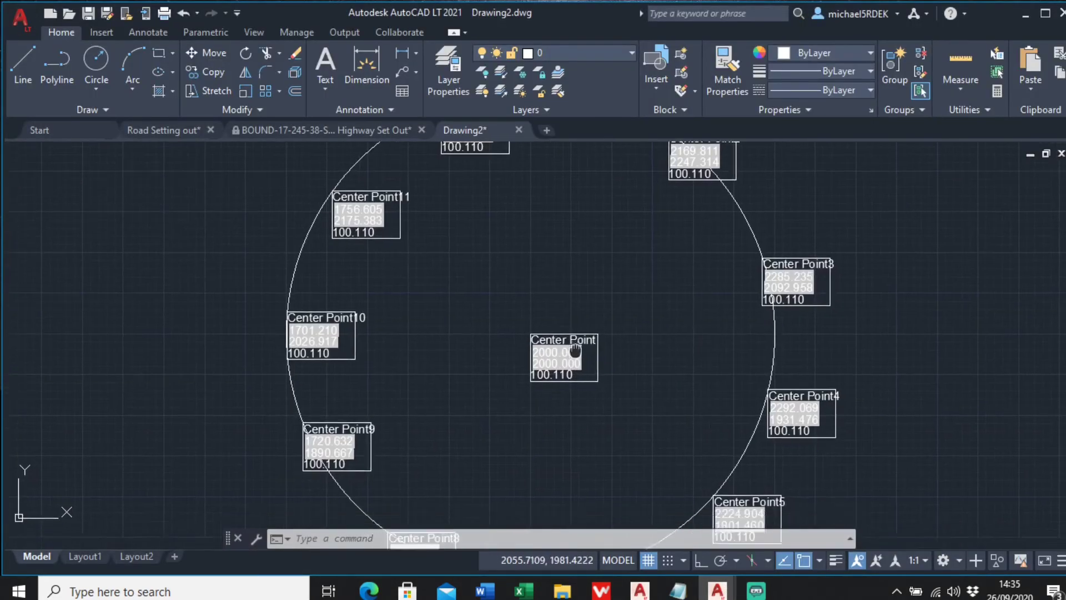
left_click(539, 329)
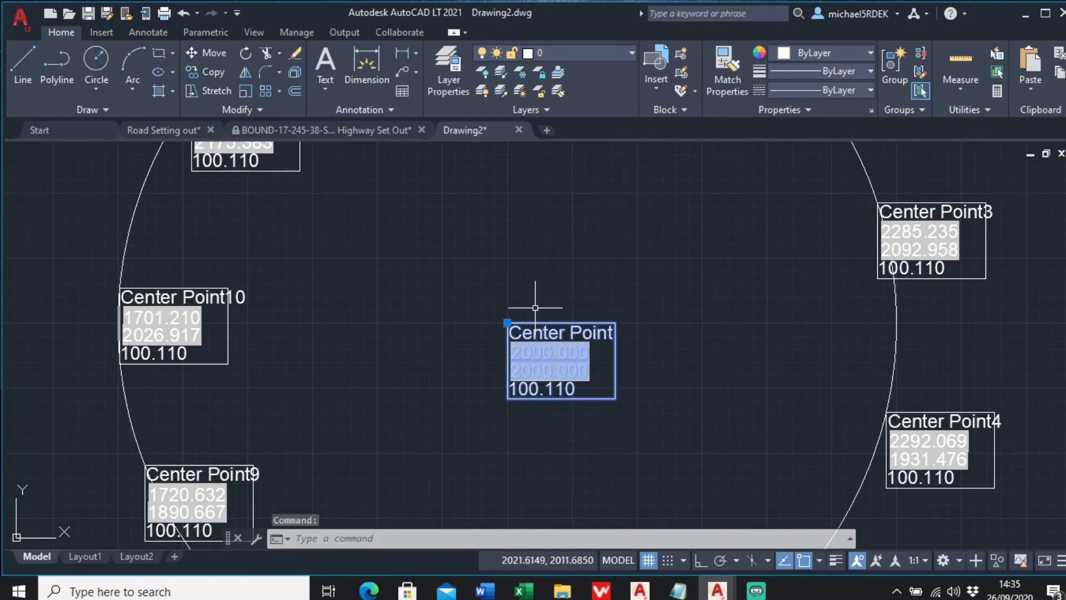
key("ctrl+c")
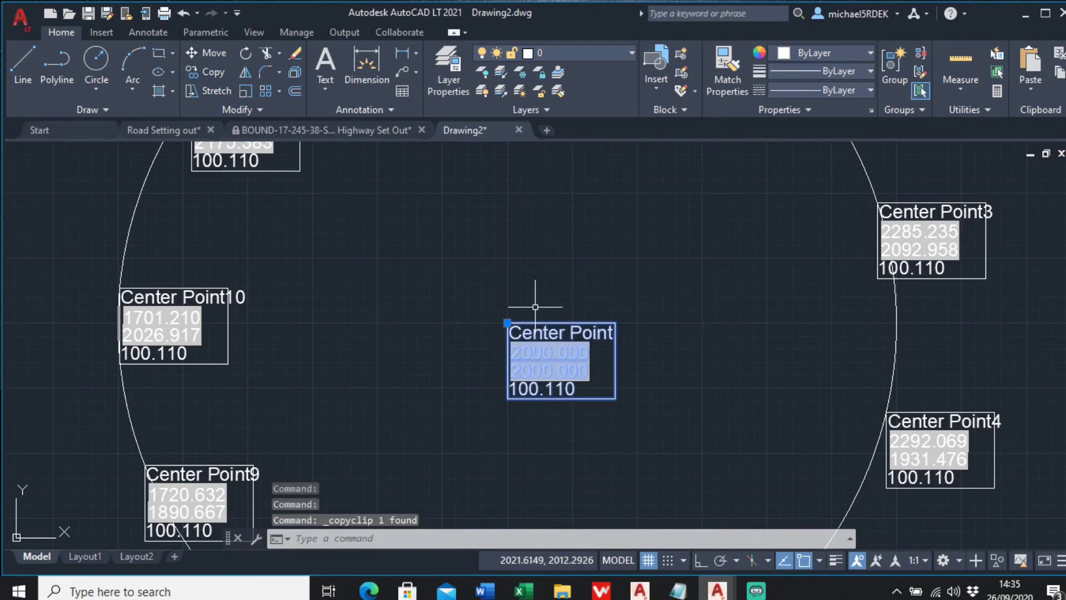
Switch to the Highway Set Out drawing and bring the road bend around points HJ, HK and HL into view.
left_click(382, 129)
scroll(588, 319, "down", 4)
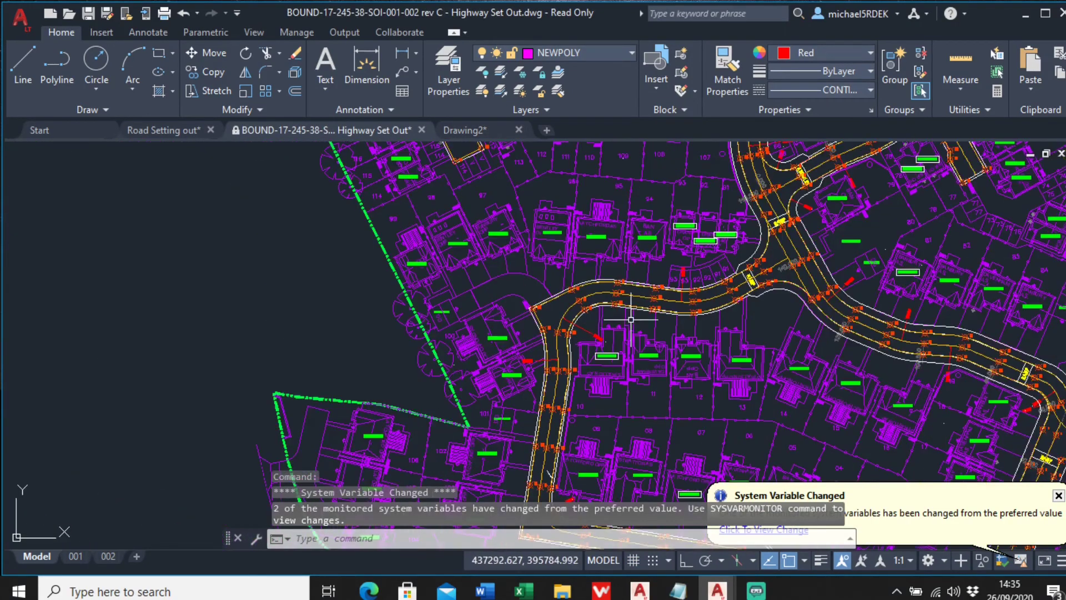
middle_click_drag(622, 315, 500, 312)
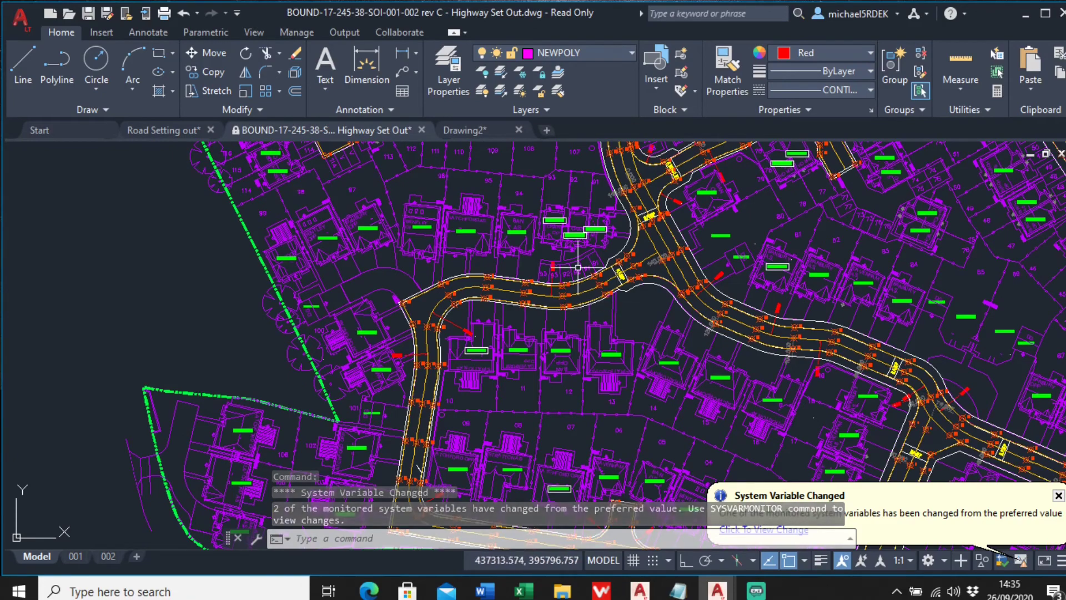
scroll(463, 286, "up", 4)
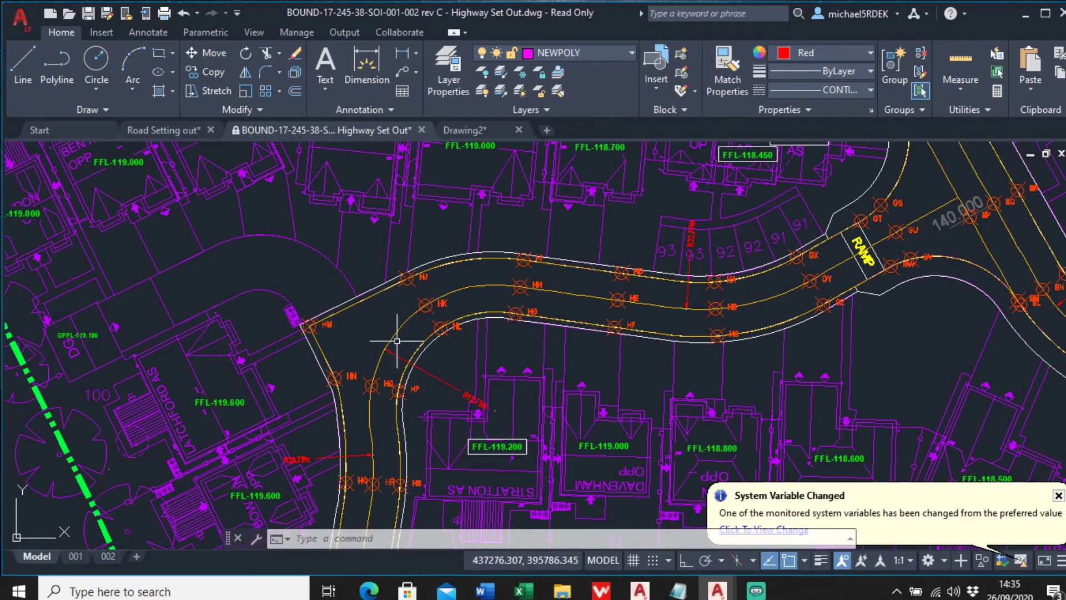
scroll(397, 341, "up", 4)
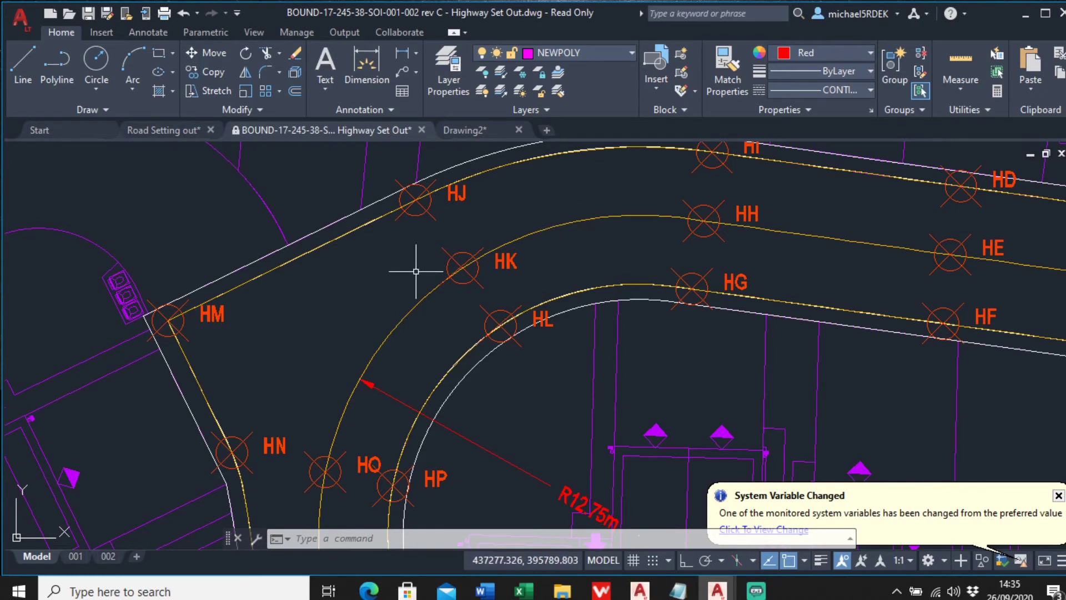
Identify the coordinates of two road centreline points, one on the bend southwest of HK and one between HH and HE.
key("Return")
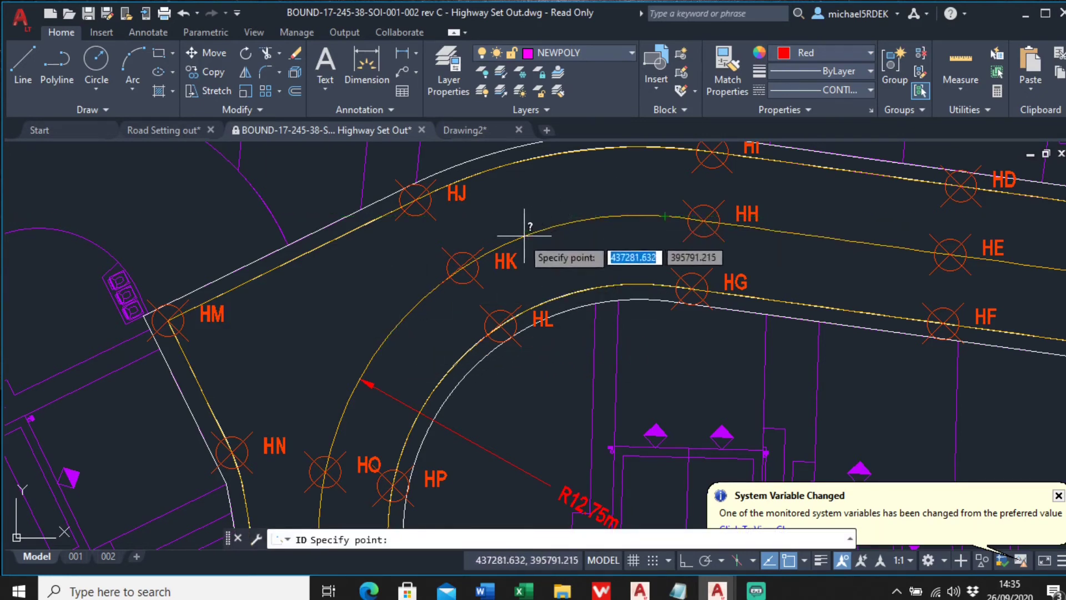
scroll(388, 328, "up", 4)
left_click(389, 332)
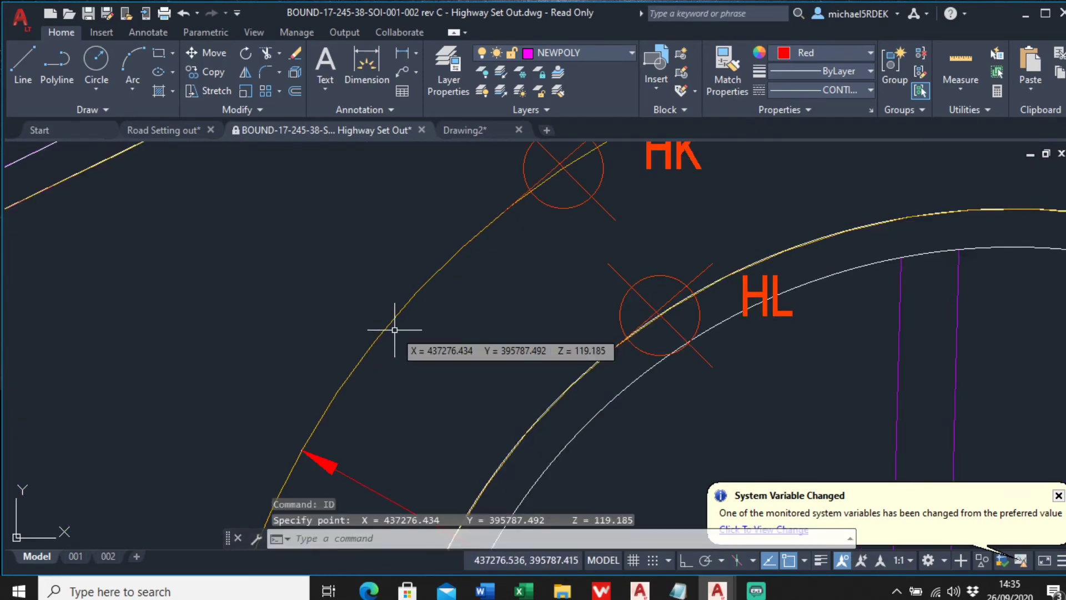
scroll(395, 330, "down", 2)
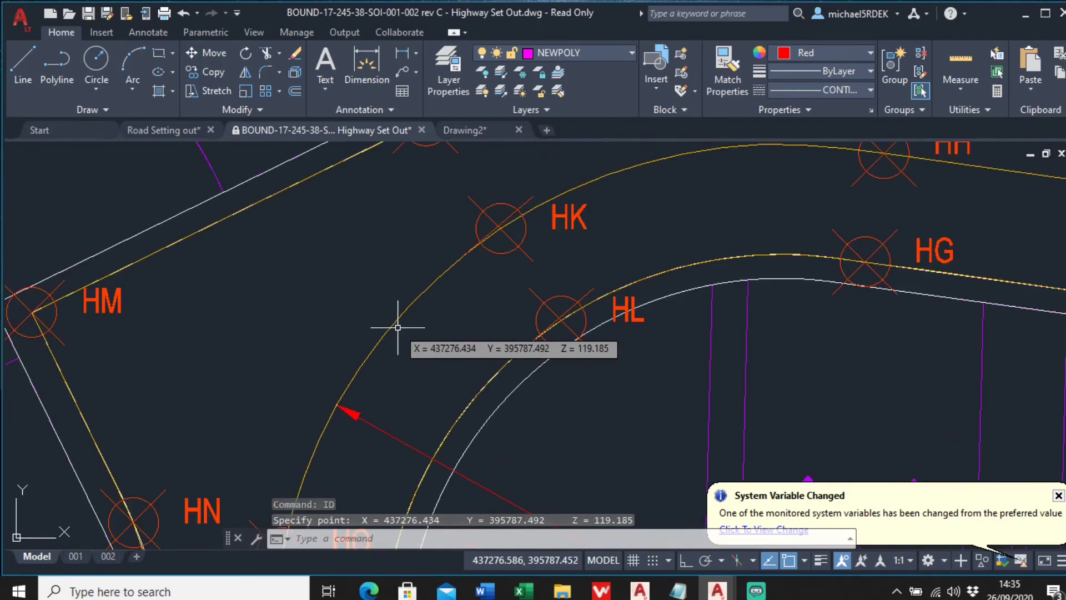
right_click(396, 328)
left_click(467, 85)
middle_click_drag(554, 183, 343, 329)
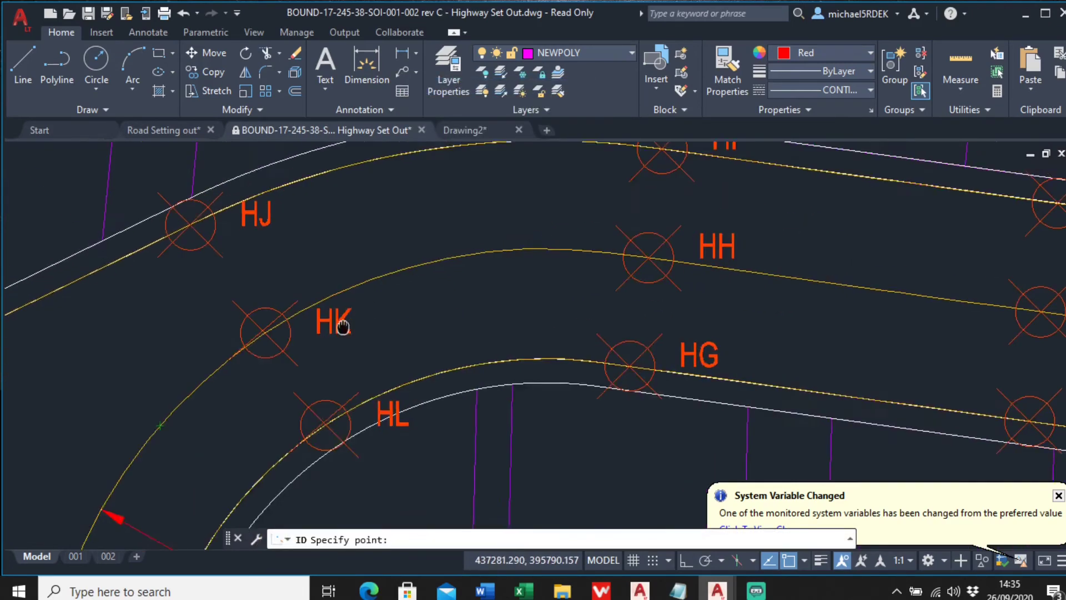
left_click(738, 293)
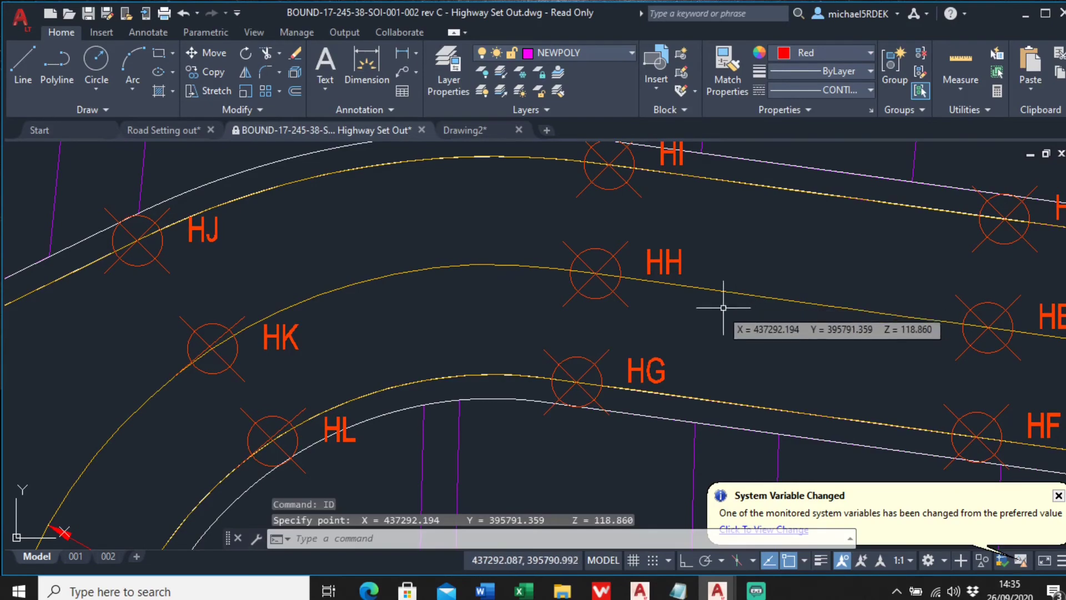
scroll(494, 314, "down", 2)
key("ctrl+v")
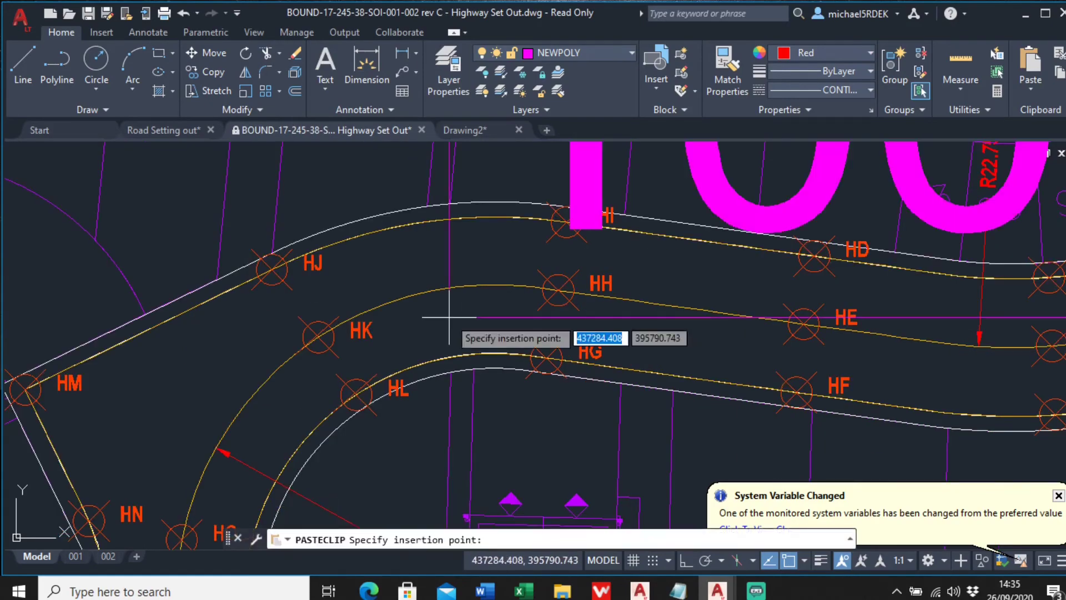
scroll(445, 330, "down", 5)
middle_click_drag(377, 316, 500, 359)
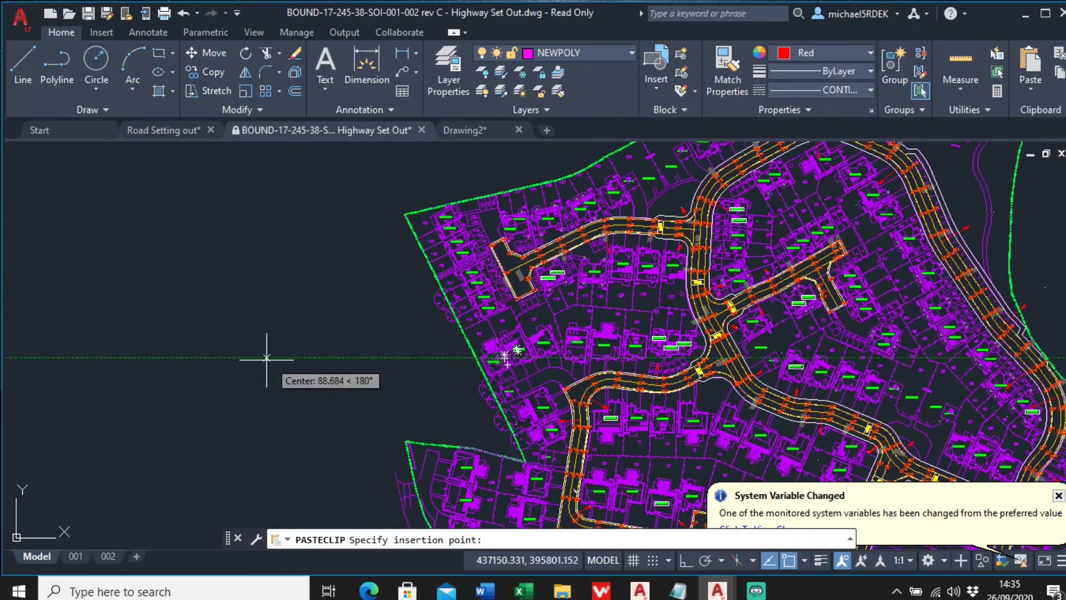
key("Escape")
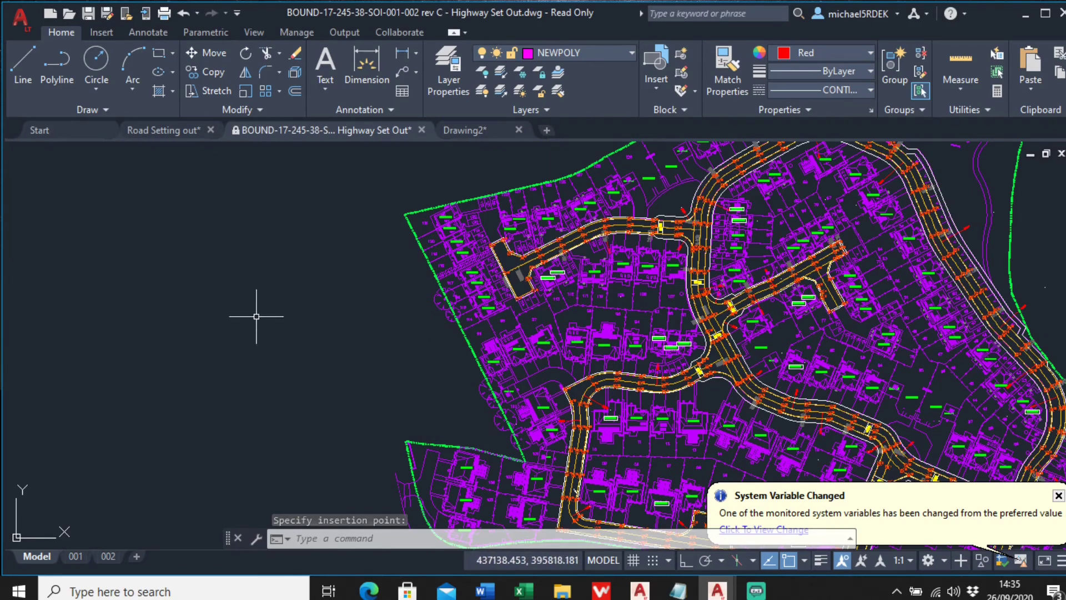
Insert the recently used Coords_Block in the empty area west of the site boundary with the point name ROAD CL.
left_click(105, 31)
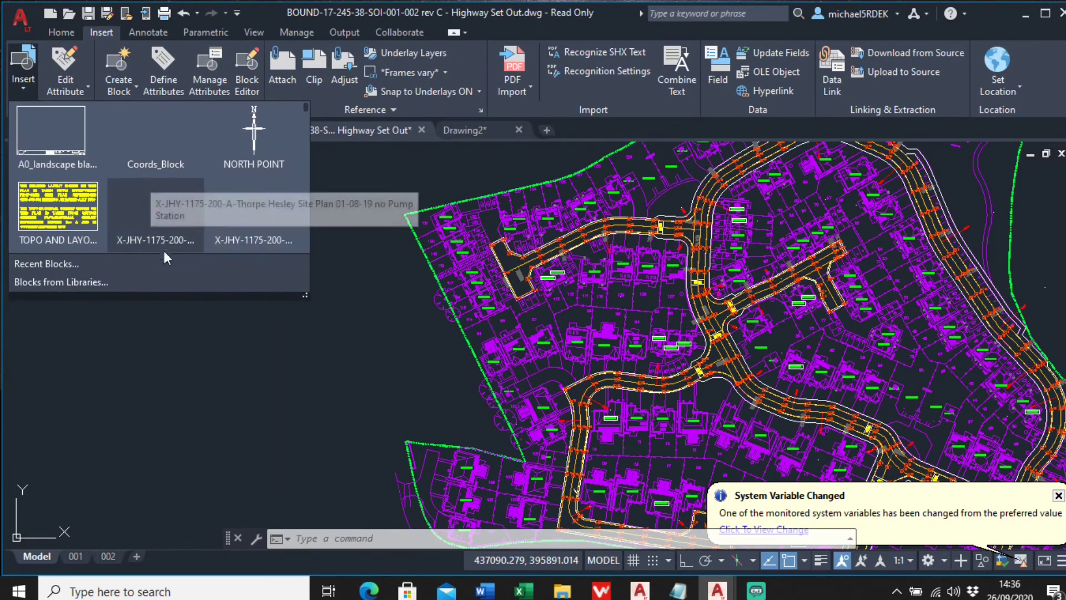
left_click(74, 267)
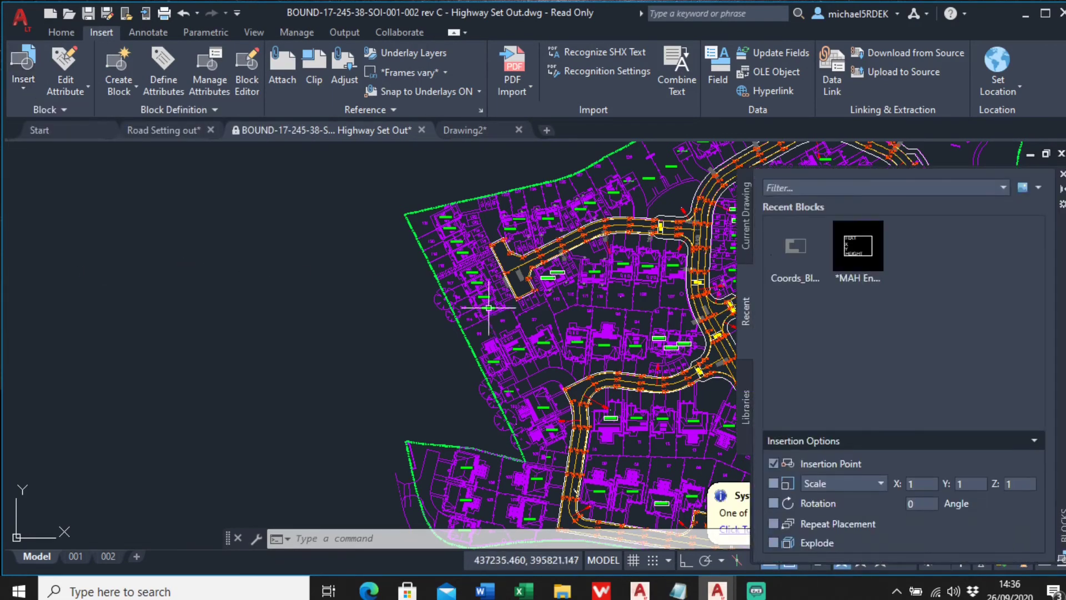
left_click(801, 262)
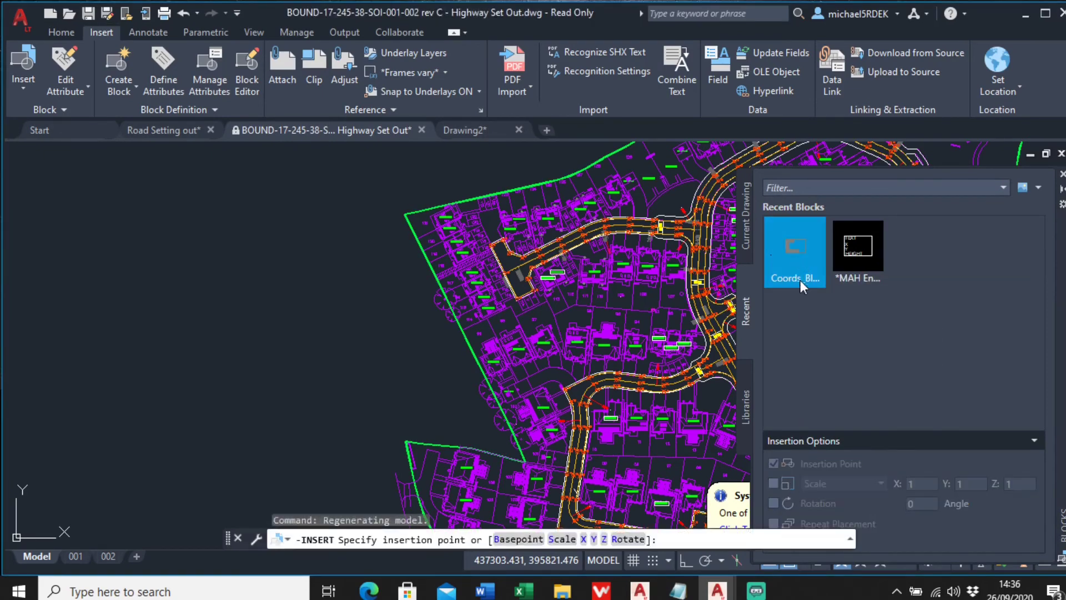
scroll(433, 397, "up", 8)
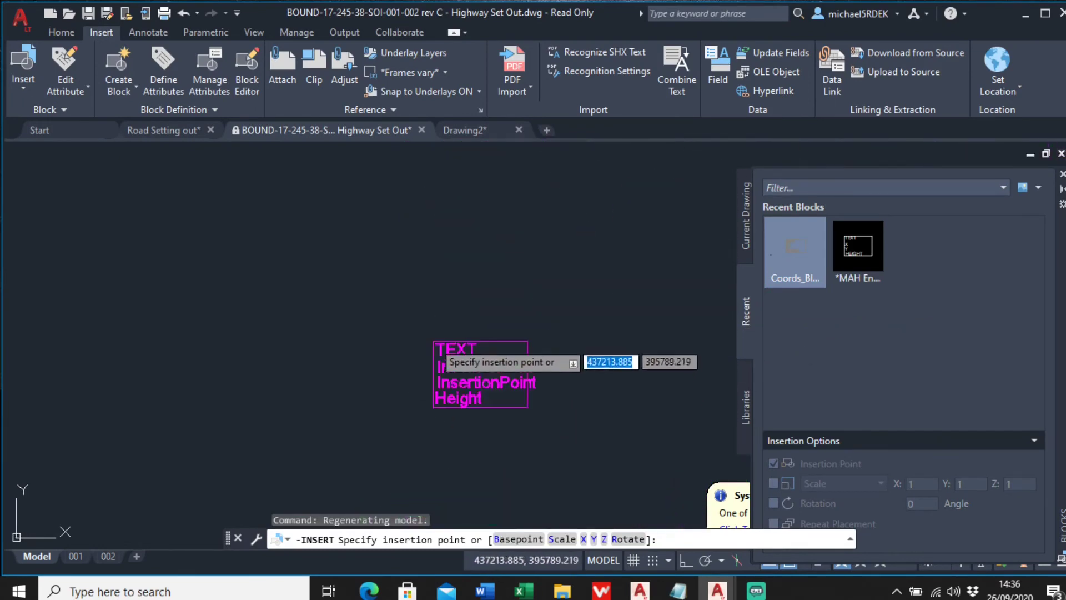
left_click(406, 312)
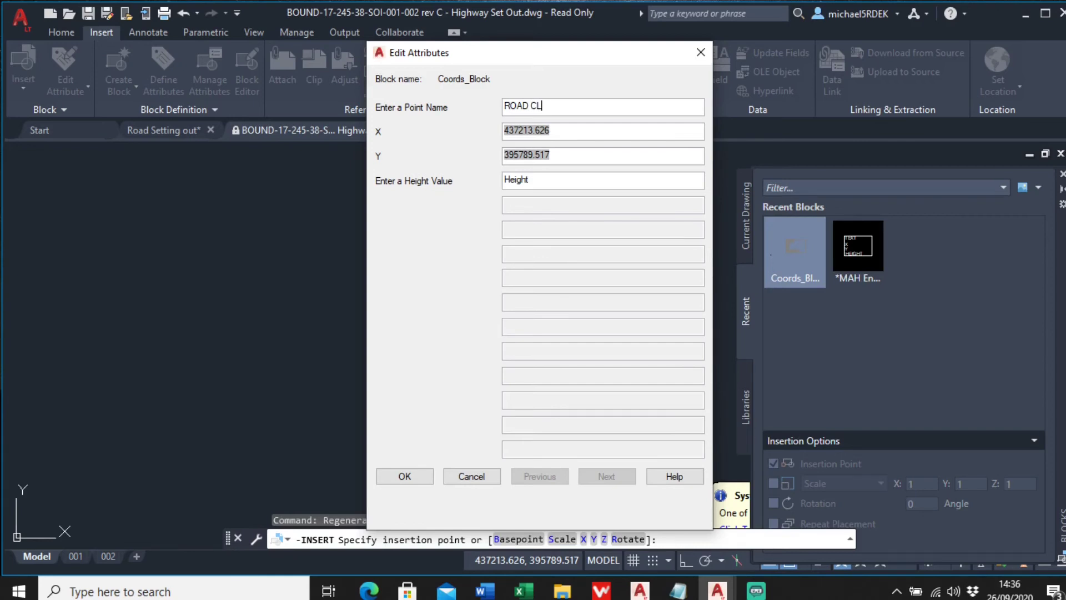
left_click(405, 476)
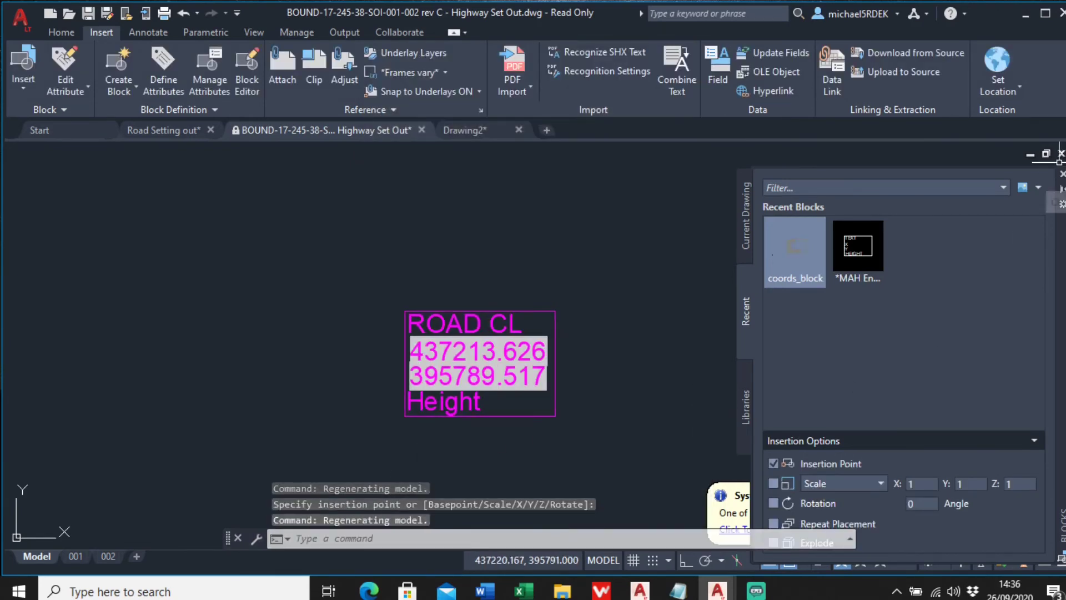
Copy the ROAD CL coordinate block by its upper corner onto the road centreline point on the bend west of HL.
left_click(1062, 174)
scroll(645, 319, "down", 6)
scroll(528, 300, "up", 6)
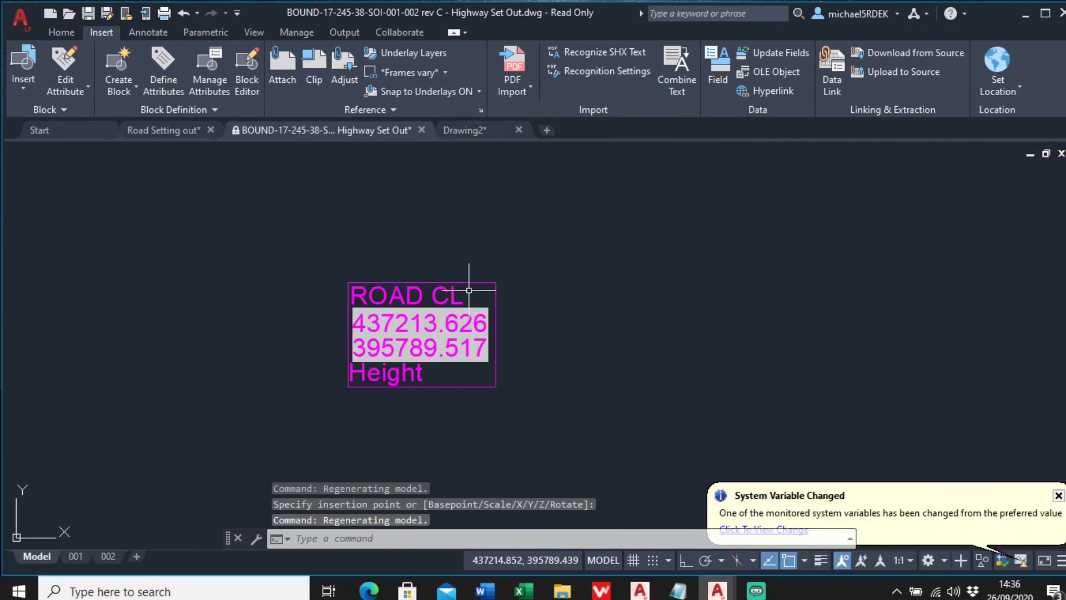
left_click(61, 32)
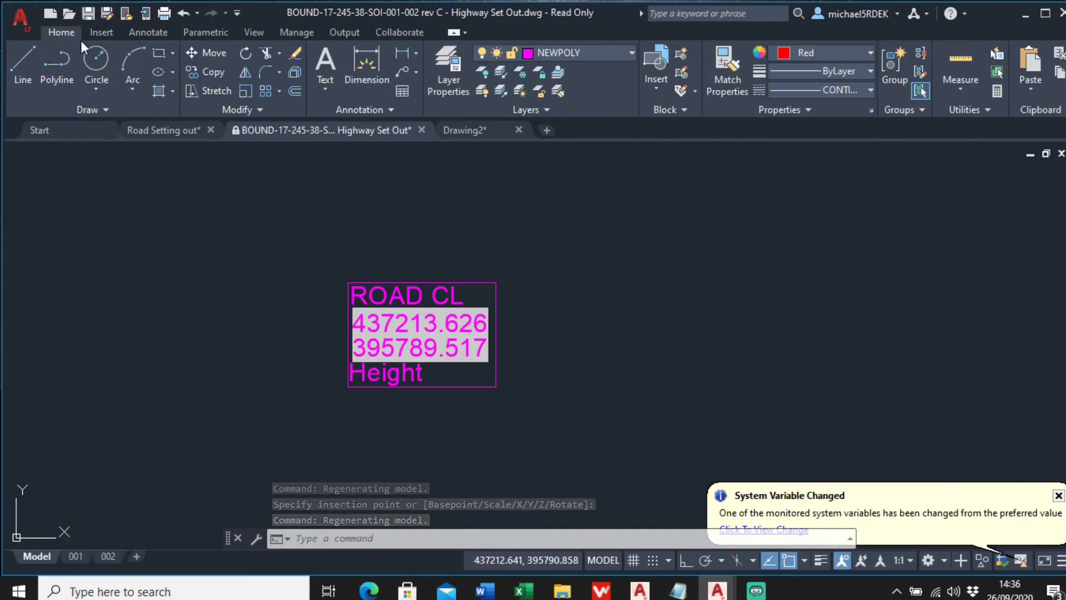
left_click(211, 71)
left_click(382, 285)
key("Return")
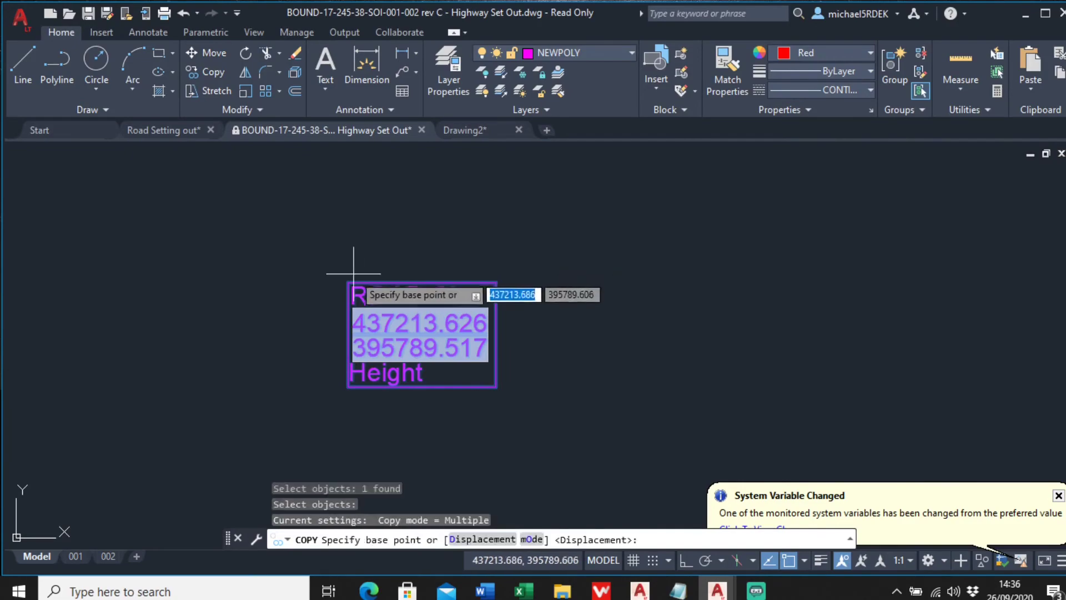
left_click(353, 279)
scroll(452, 275, "down", 8)
middle_click_drag(690, 374, 269, 273)
scroll(499, 266, "up", 5)
scroll(431, 248, "up", 2)
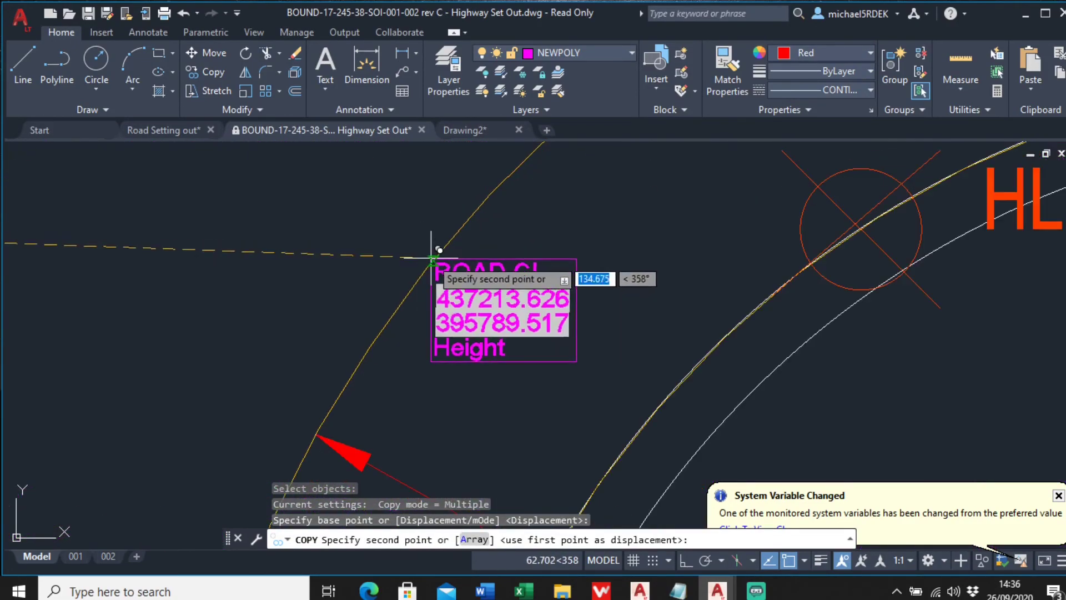
left_click(434, 259)
right_click(526, 232)
left_click(563, 243)
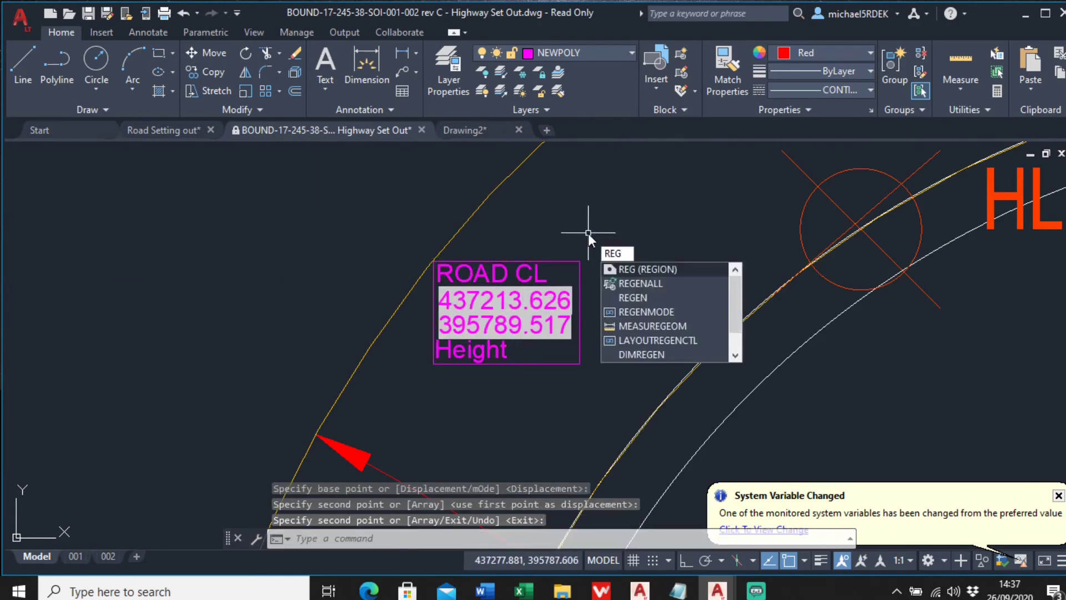
Regenerate the whole drawing with REGENALL to update the copied block's coordinate fields.
key("Down")
key("Return")
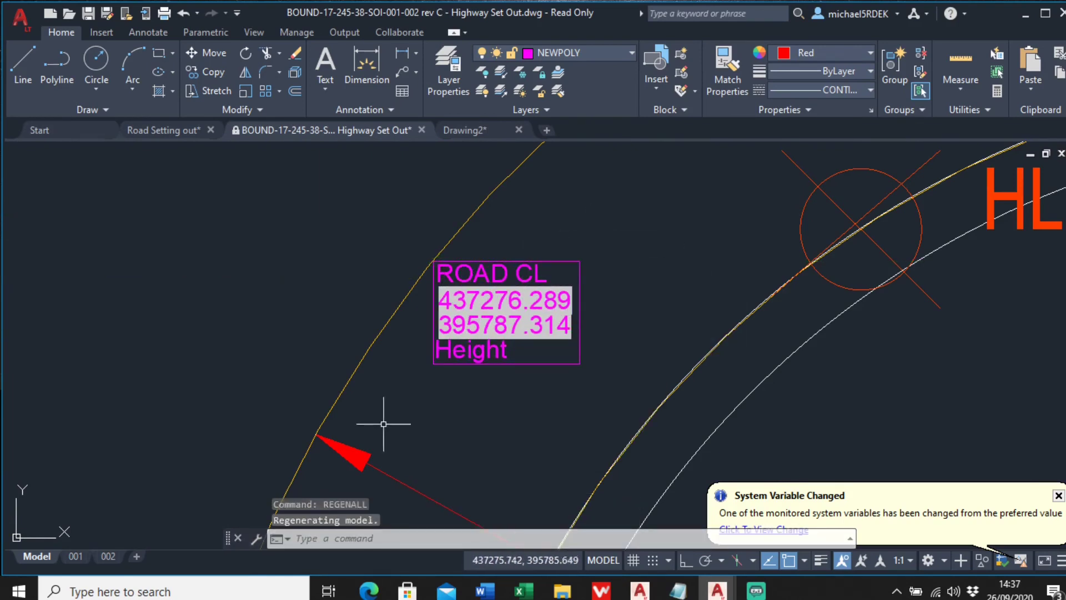
scroll(487, 331, "down", 4)
scroll(487, 331, "up", 4)
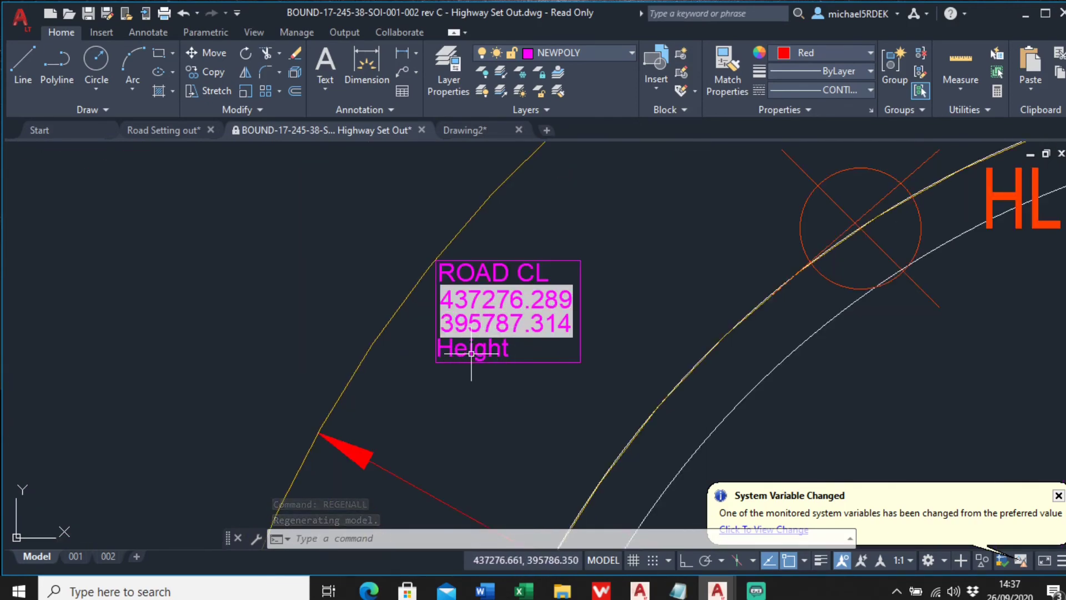
Open the Coords_Block definition in the Block Editor.
double_click(472, 352)
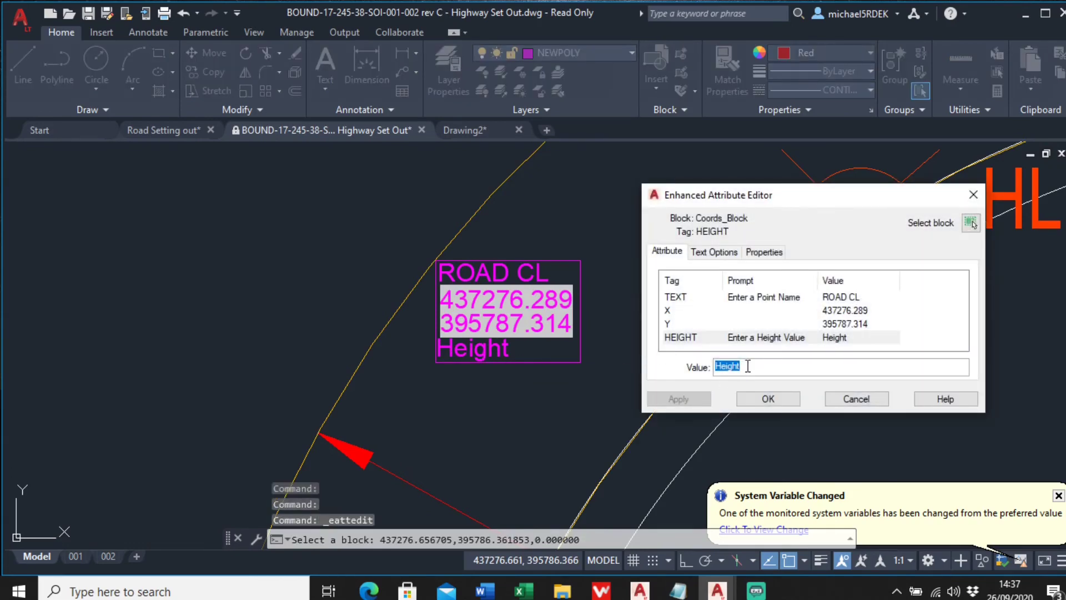
left_click(843, 400)
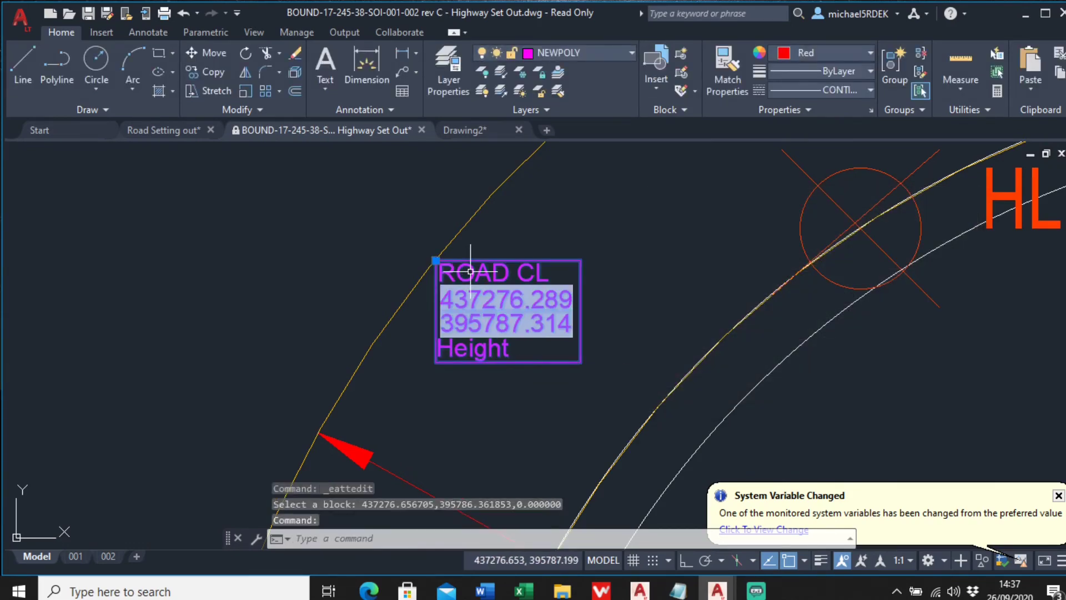
left_click(108, 33)
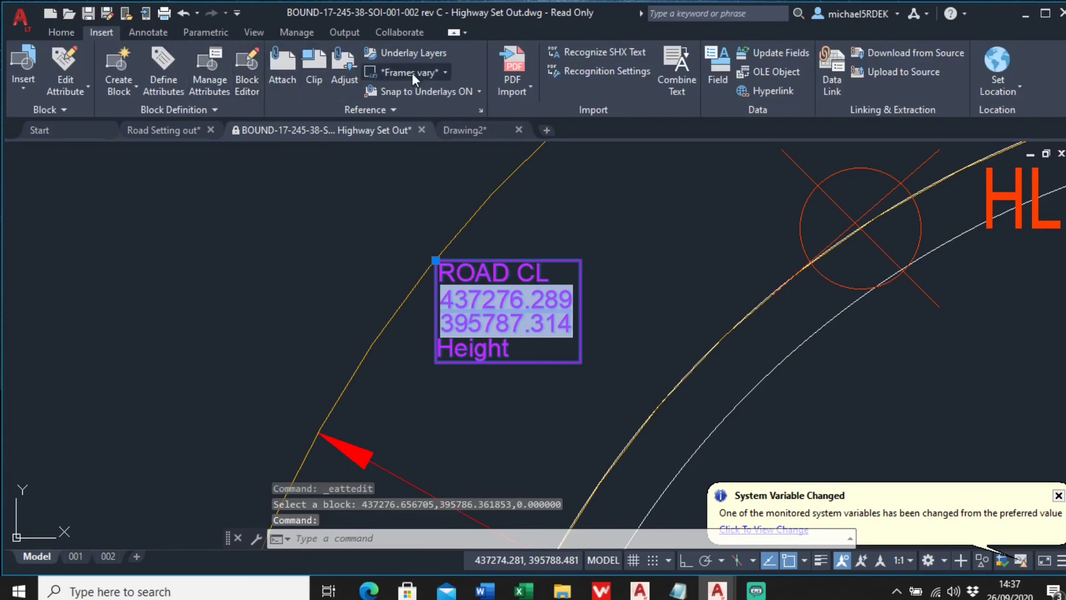
left_click(246, 72)
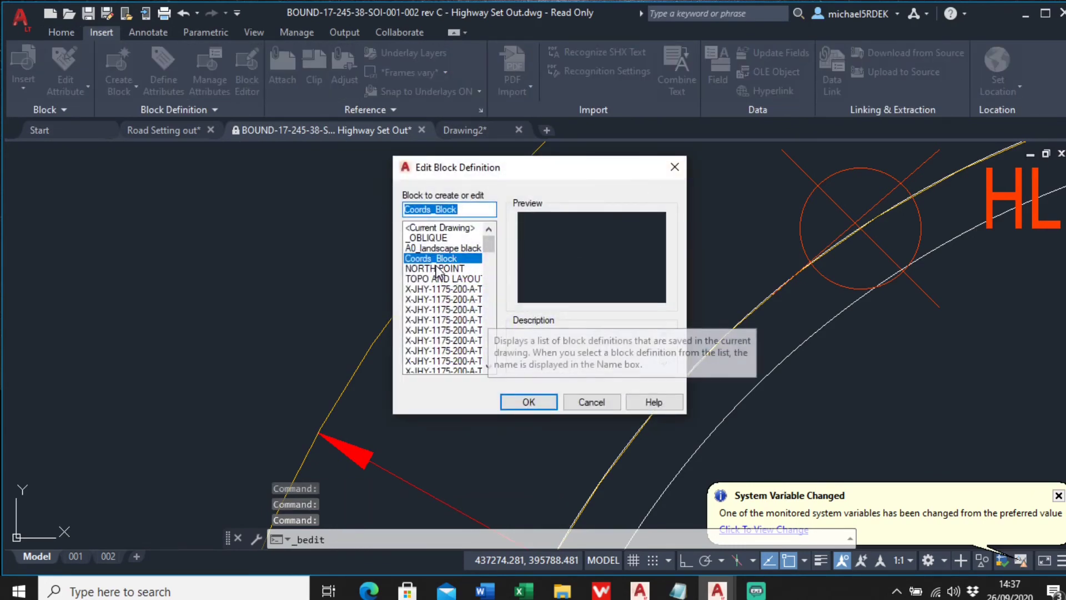
left_click(534, 404)
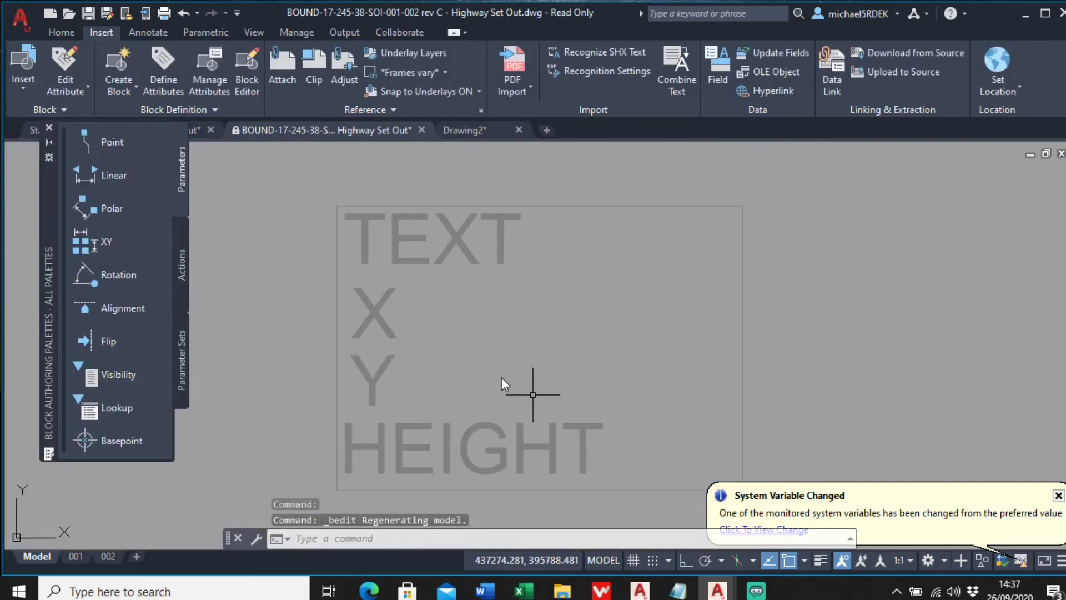
scroll(479, 364, "up", 2)
left_click(467, 377)
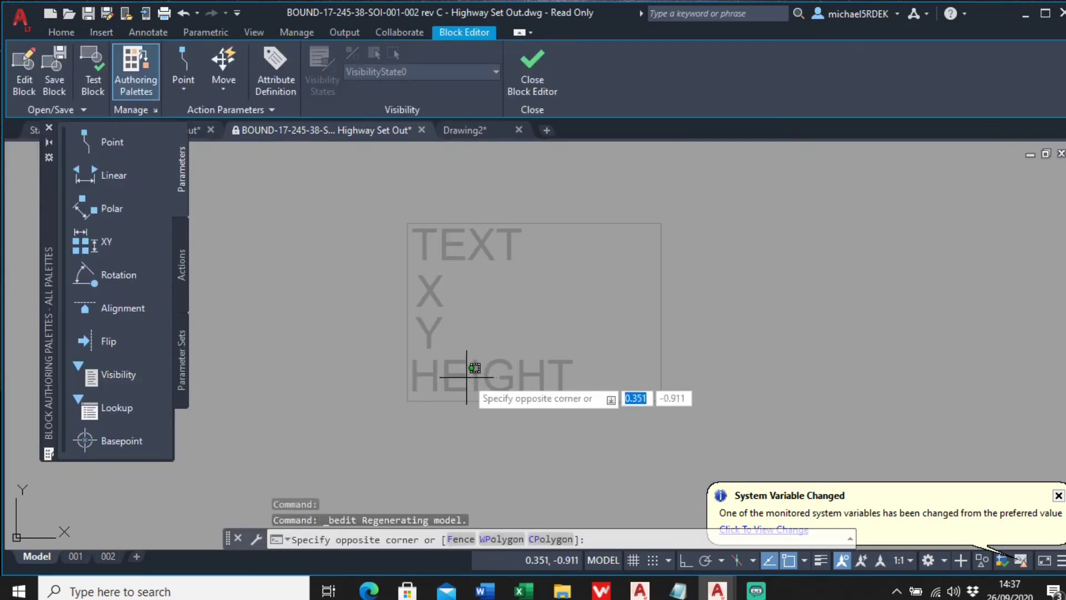
left_click(466, 378)
double_click(464, 378)
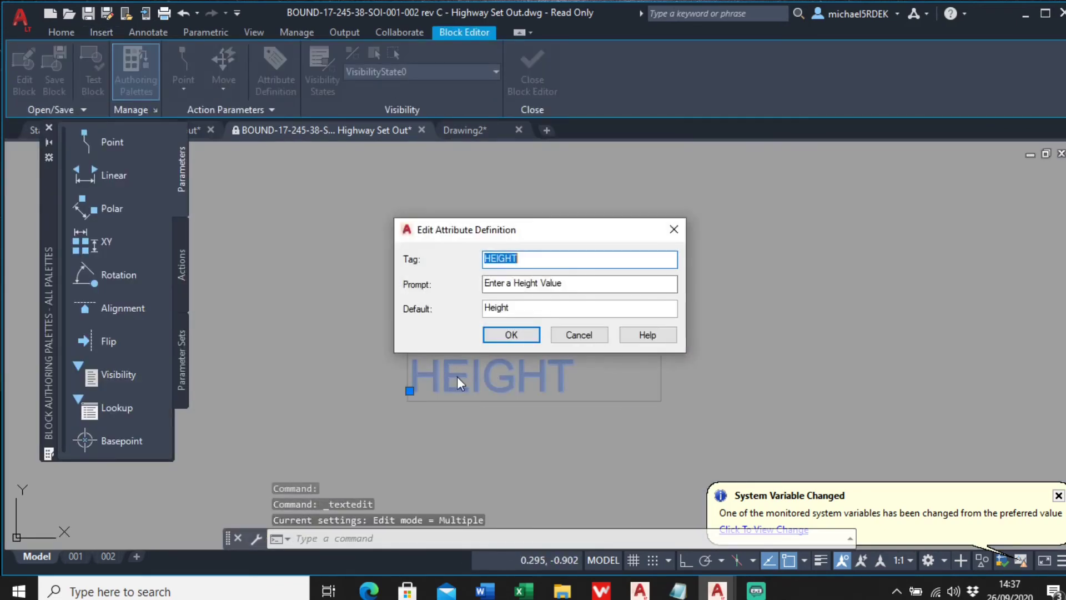
left_click(579, 335)
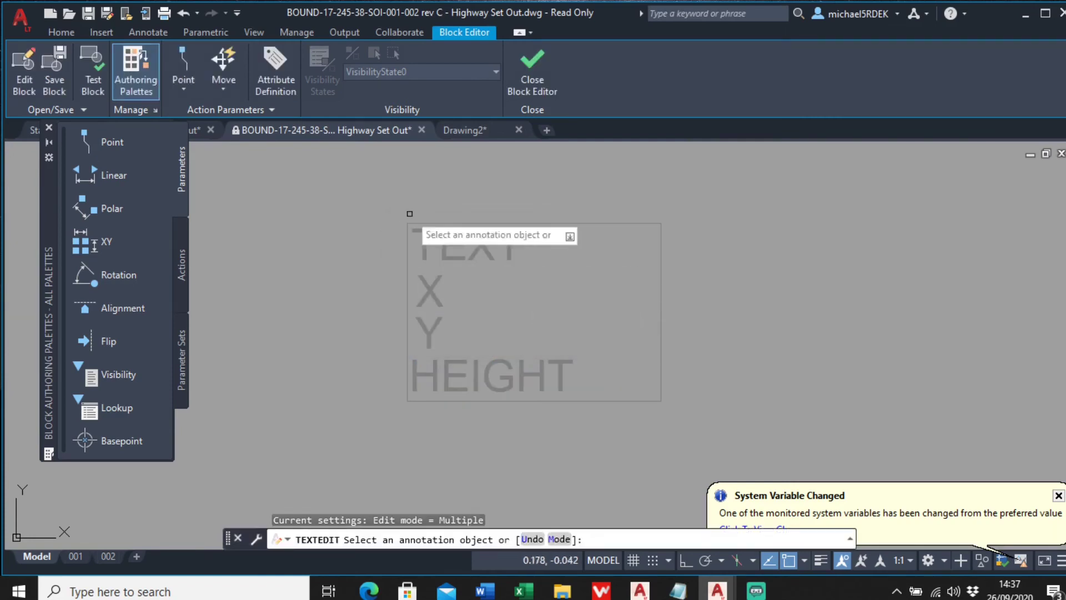
key("Escape")
Set the HEIGHT attribute's default to a BlockPlaceholder Position field showing only Z, Decimal format with 0.000 precision, and save the block definition.
left_click(443, 369)
double_click(449, 377)
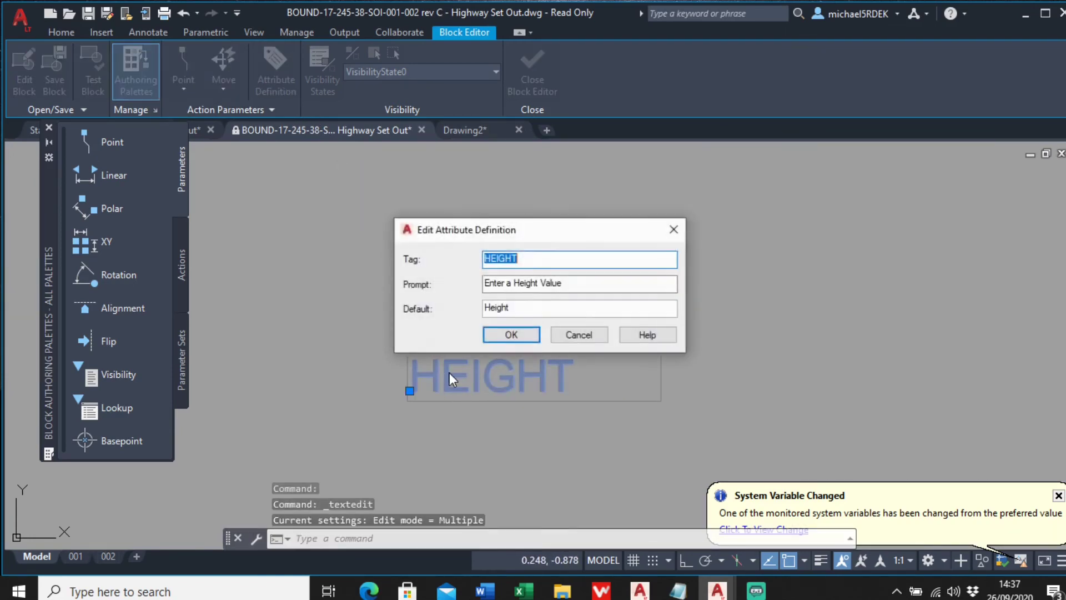
right_click(530, 309)
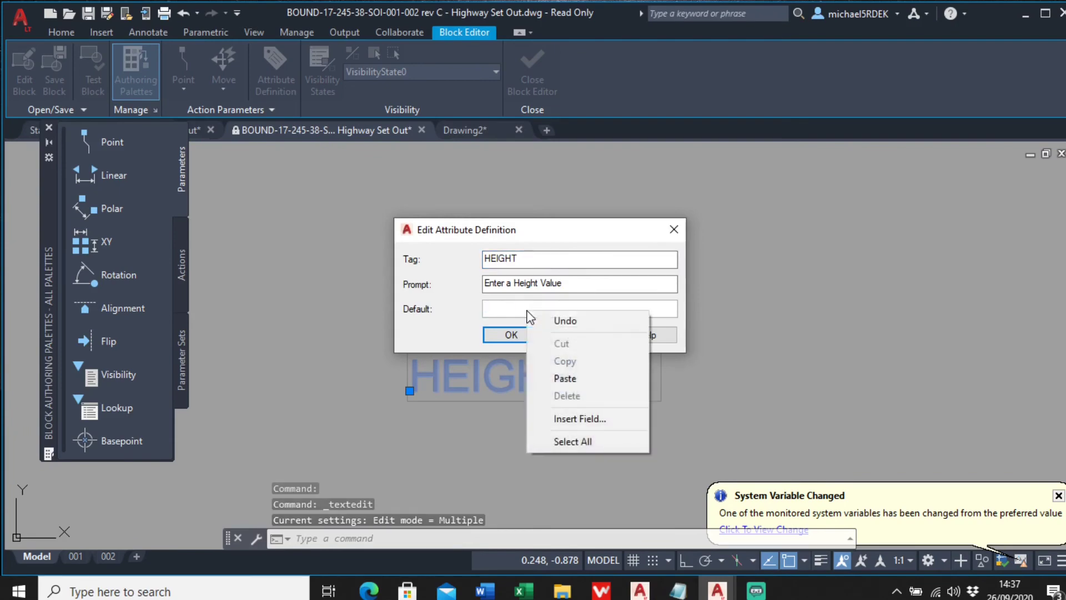
left_click(569, 415)
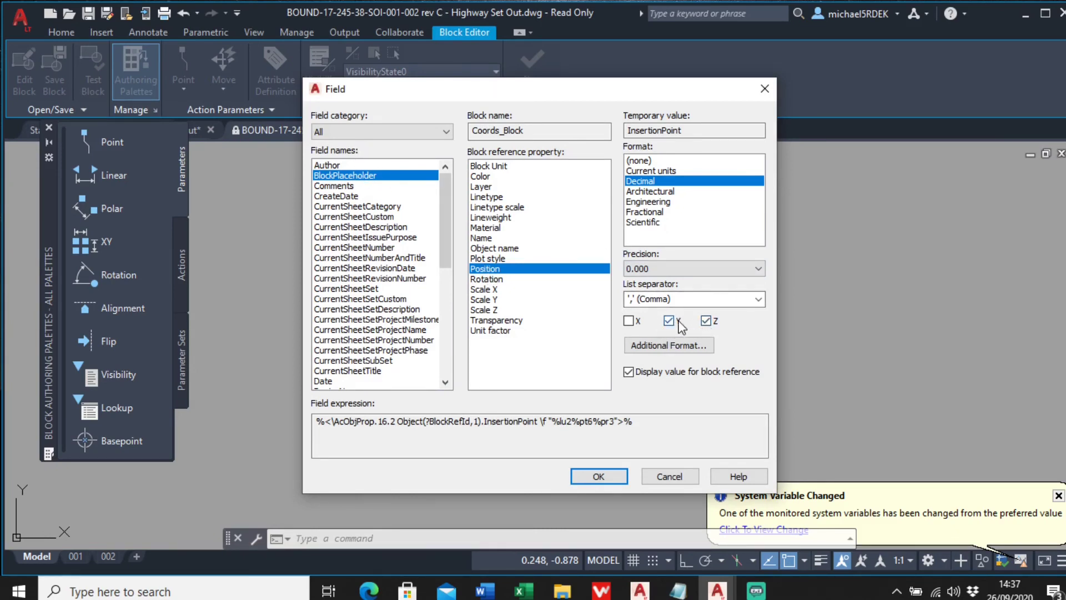
left_click(599, 477)
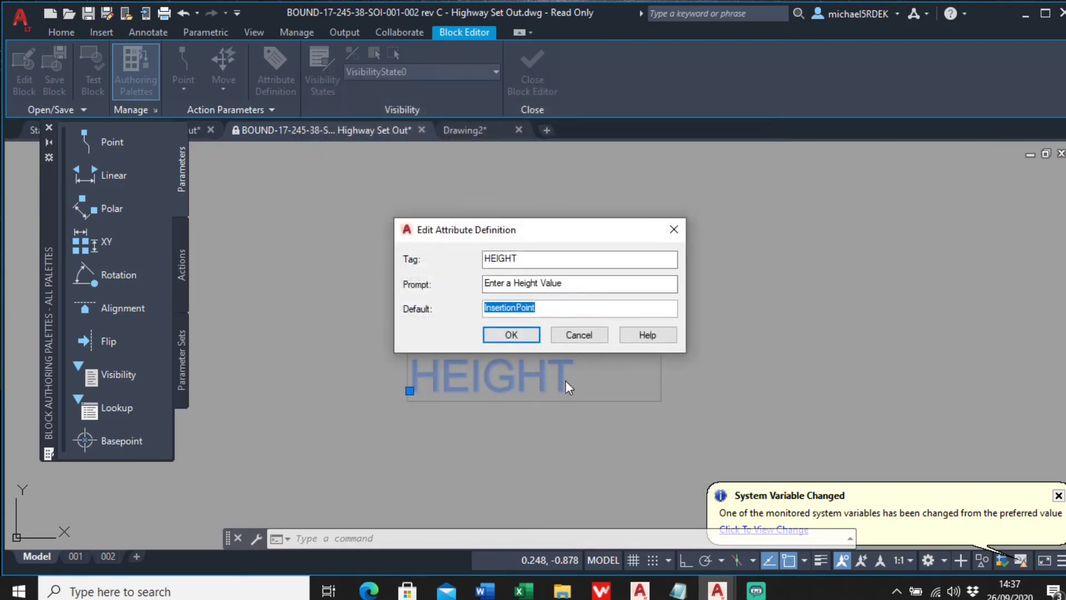
left_click(511, 334)
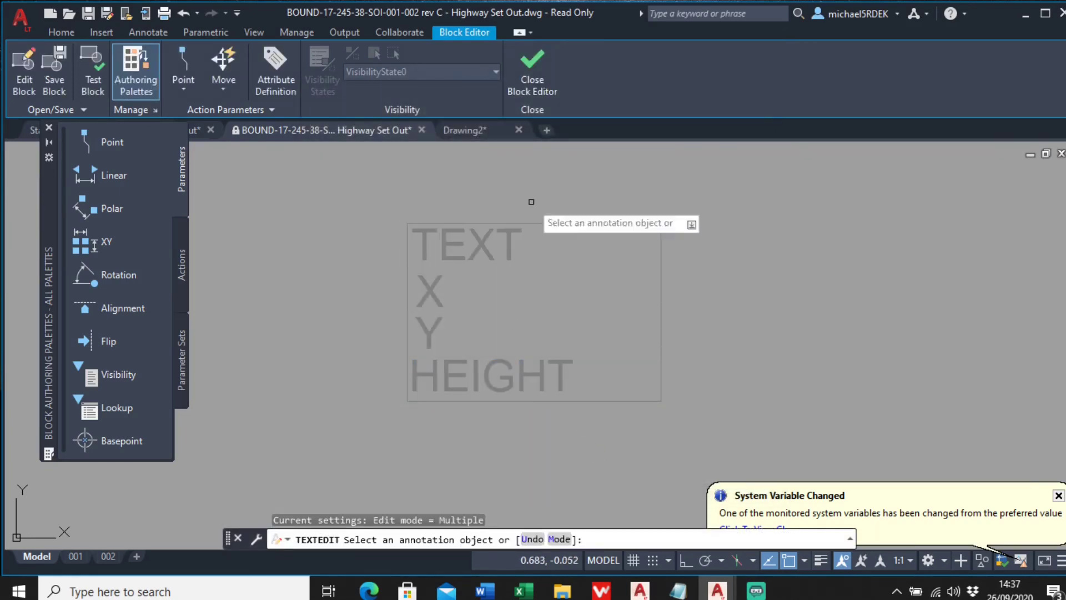
left_click(533, 86)
left_click(521, 271)
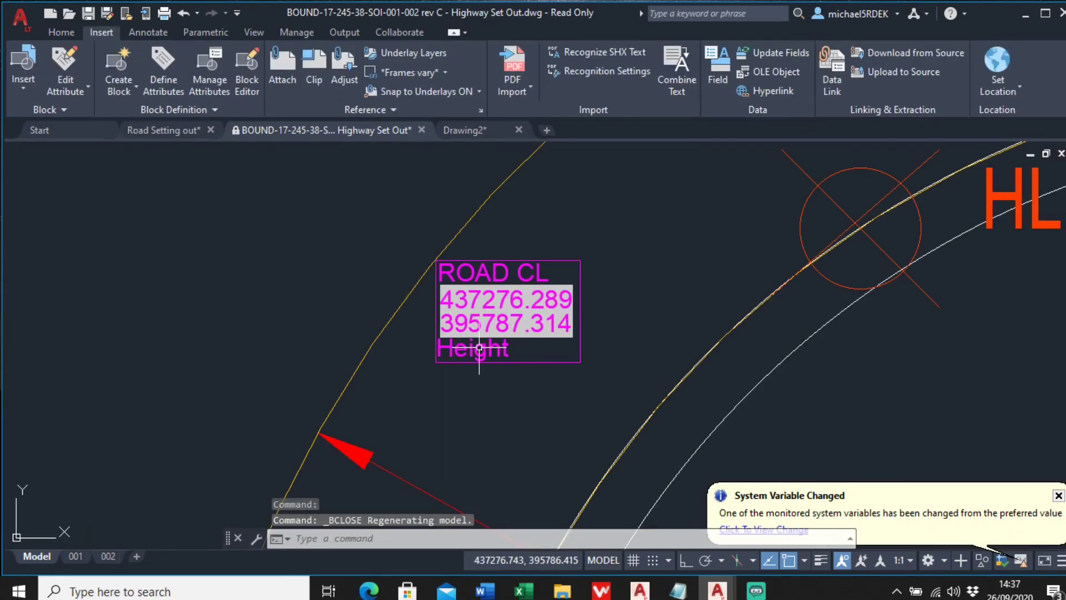
Delete the ROAD CL block on the centreline and insert the updated Coords_Block in the empty area west of the bend, named ROAD CL.
left_click(480, 348)
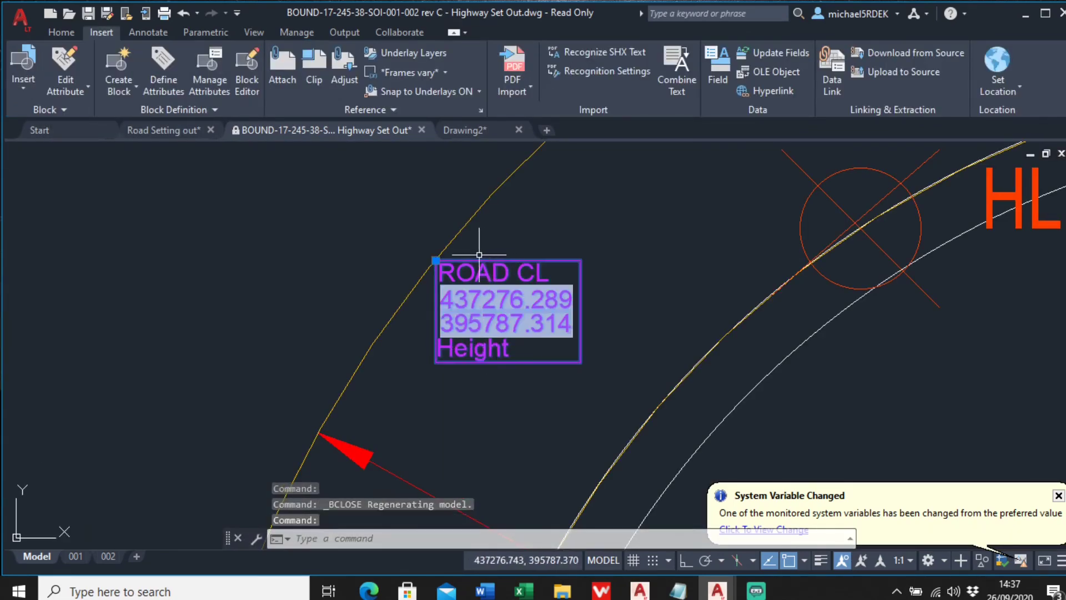
key("Delete")
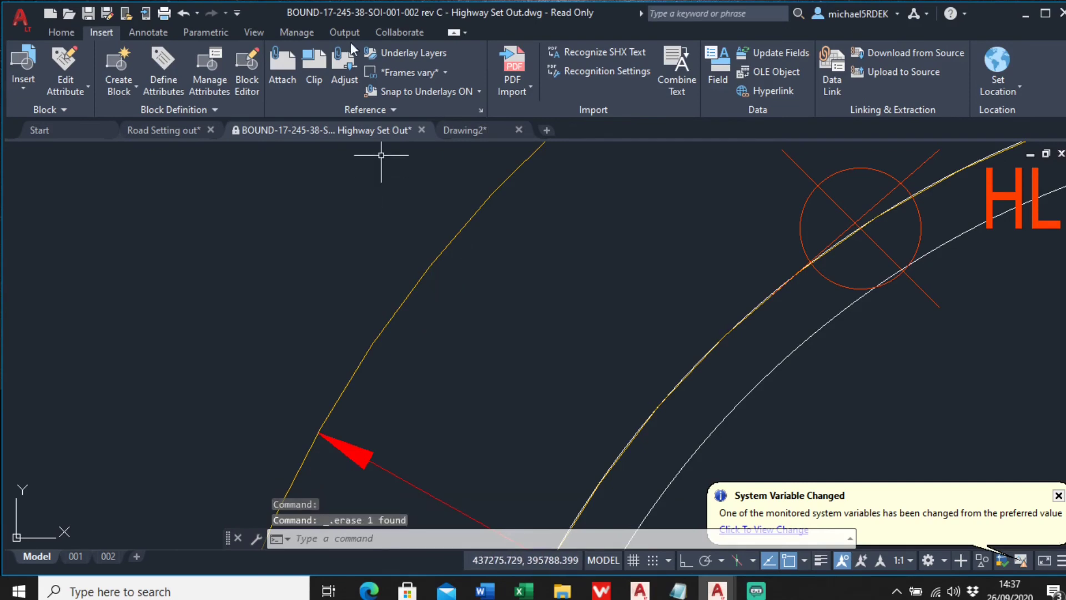
left_click(30, 97)
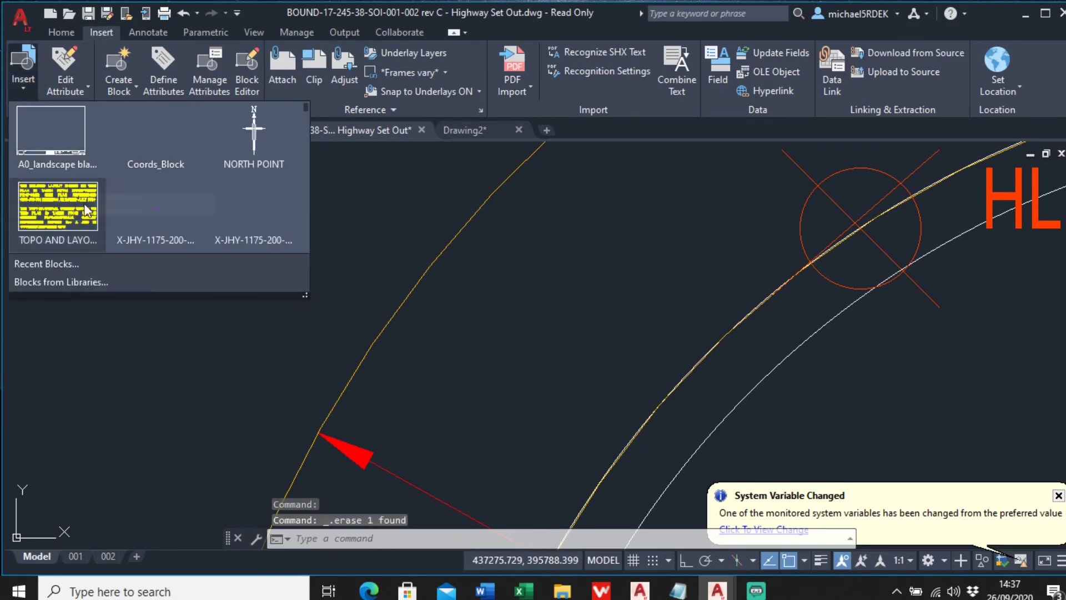
left_click(76, 269)
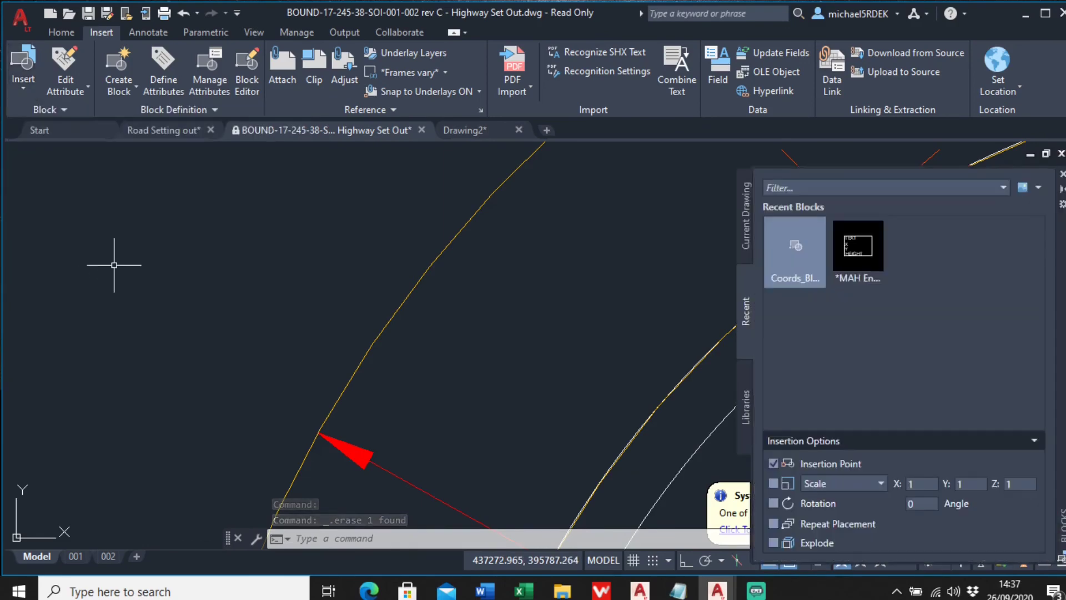
left_click(795, 250)
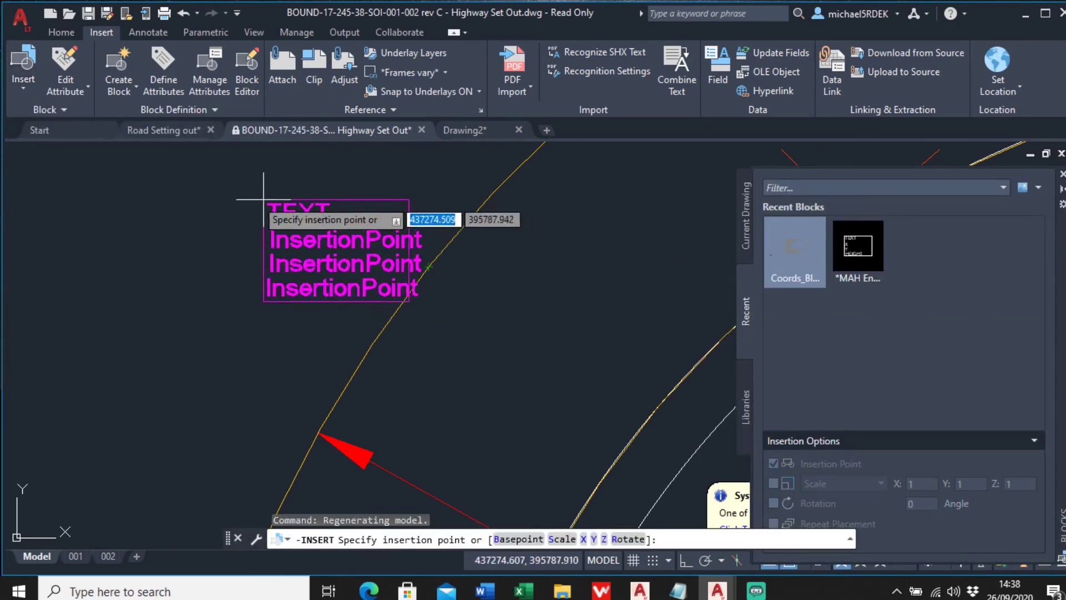
left_click(129, 183)
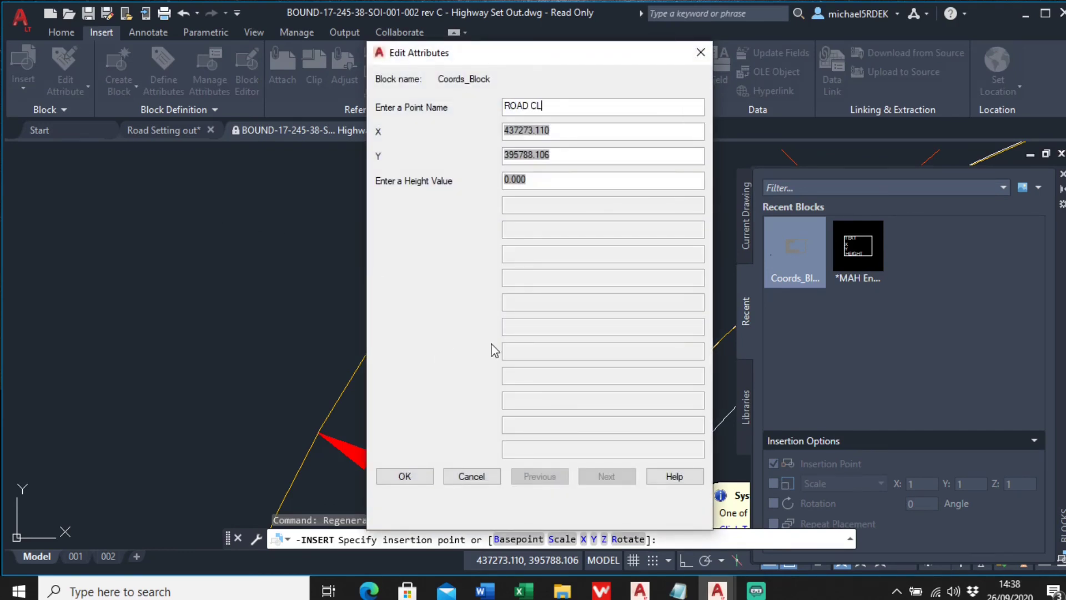
left_click(432, 473)
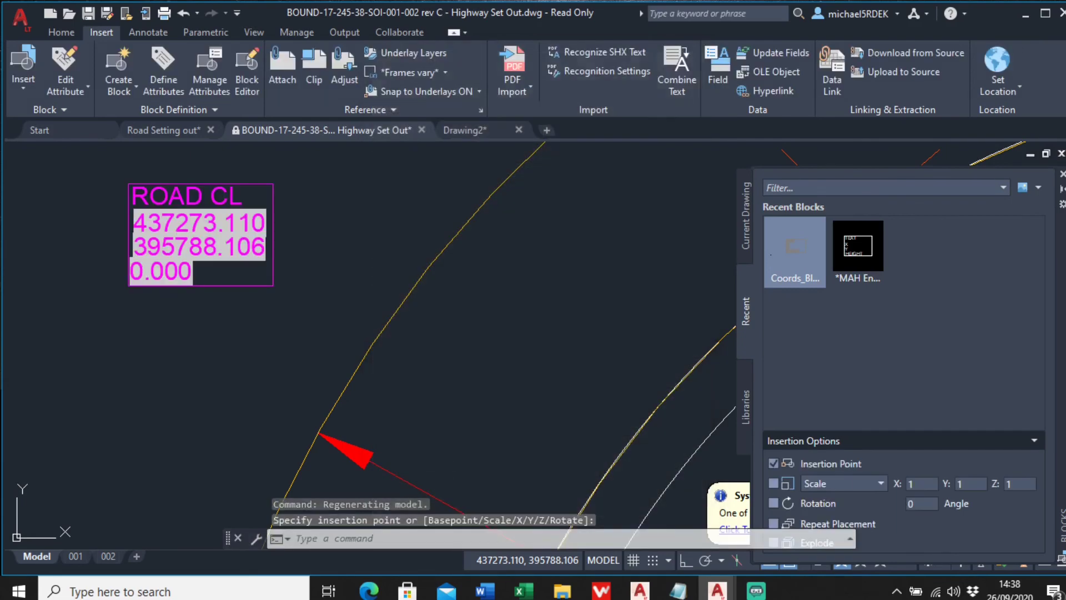
left_click(1062, 175)
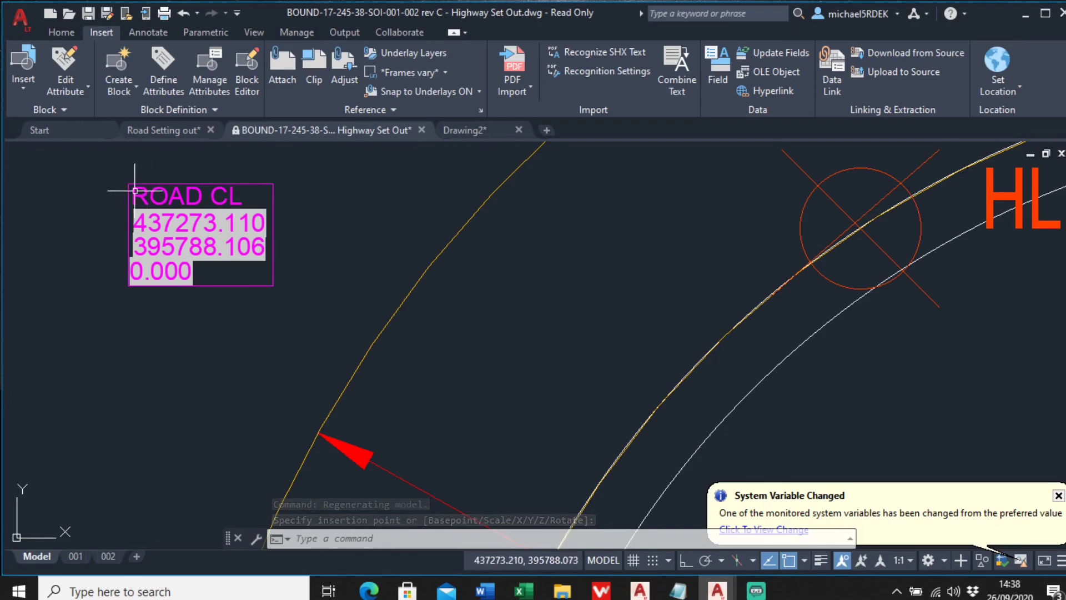
Copy the ROAD CL block from its upper-left corner onto the centreline just below point HK.
scroll(135, 190, "down", 4)
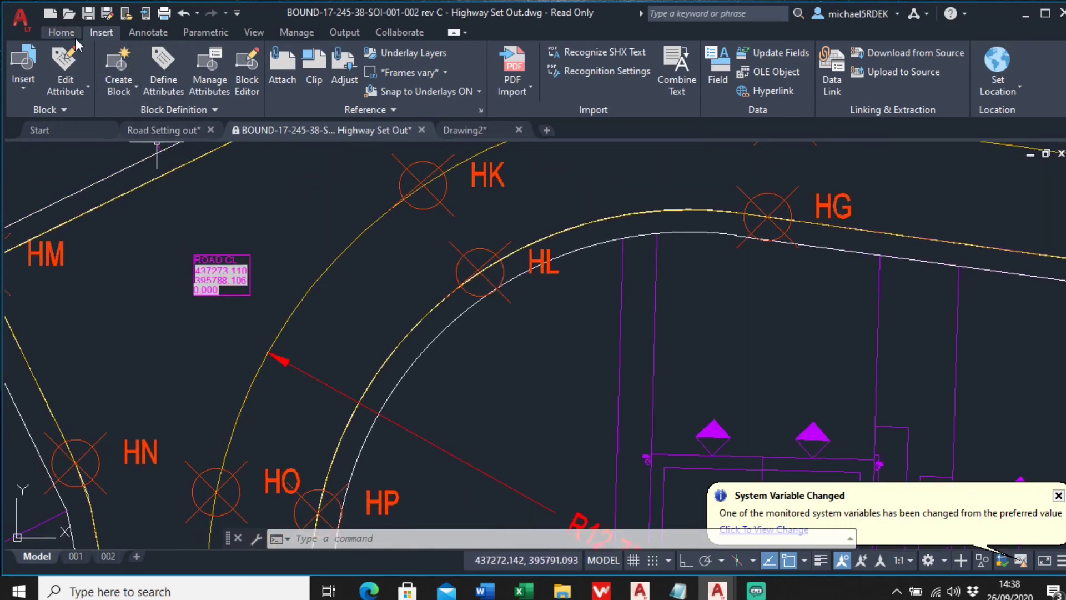
left_click(75, 37)
left_click(206, 72)
scroll(216, 246, "up", 6)
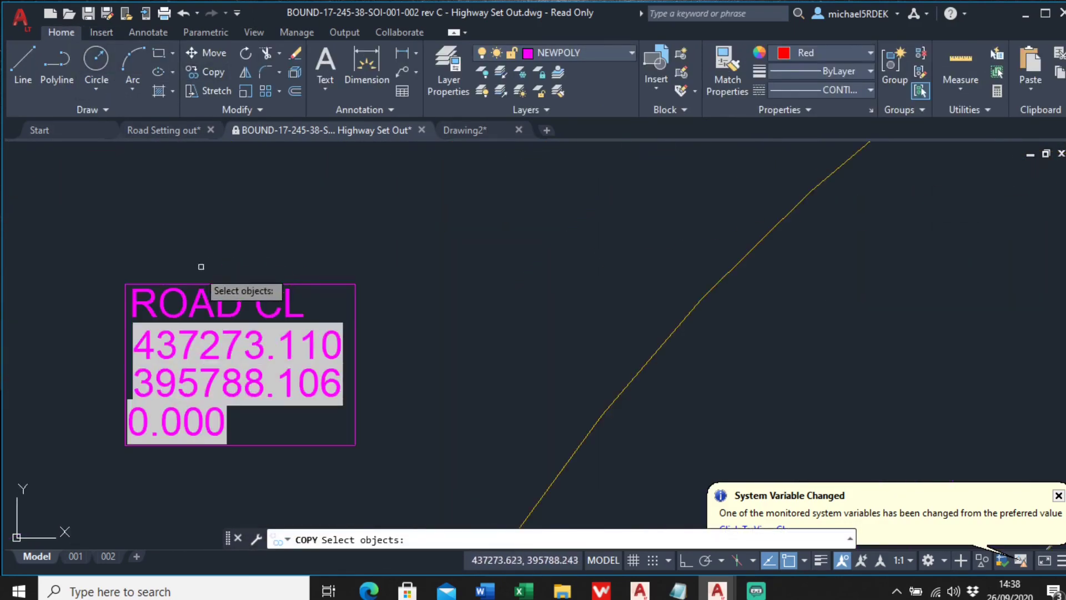
left_click(209, 299)
key("Return")
left_click(125, 284)
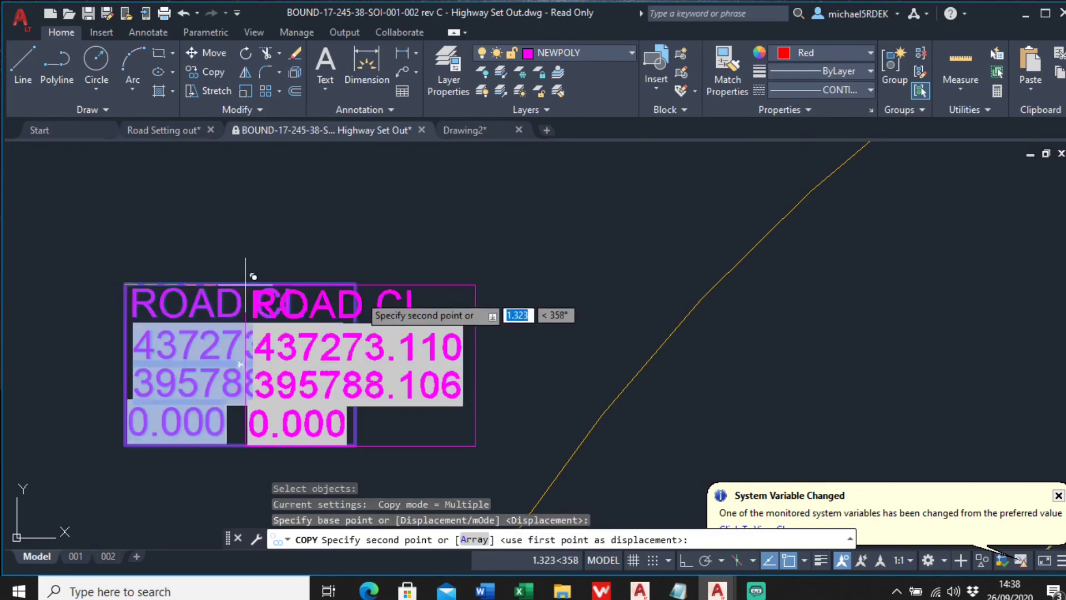
scroll(249, 300, "down", 4)
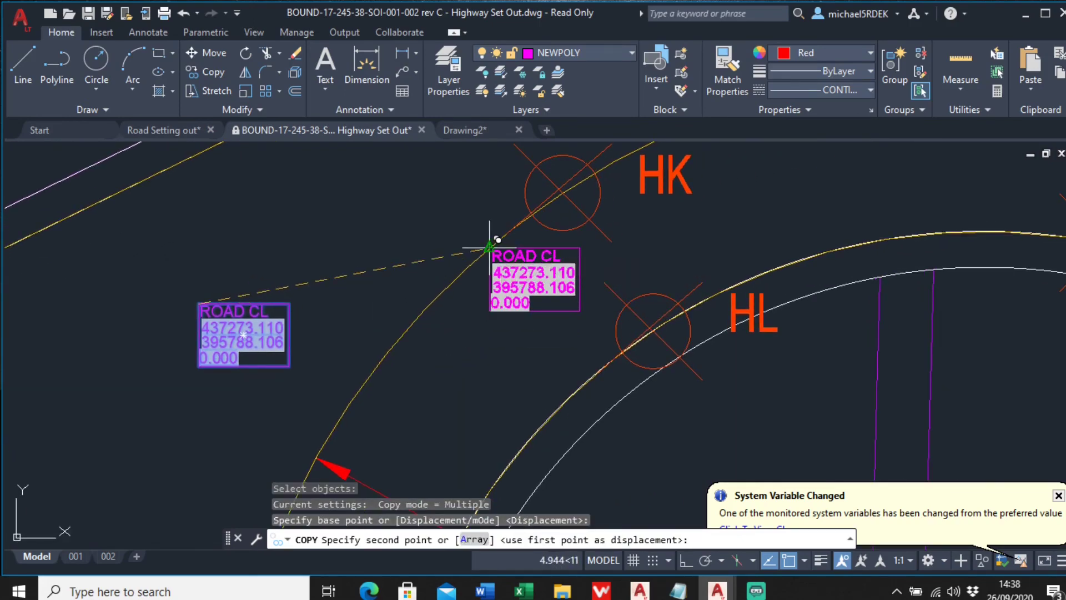
scroll(488, 247, "up", 6)
left_click(482, 240)
Place three more copies of the ROAD CL block along the centreline bend towards point HO and finish copying.
scroll(488, 239, "down", 2)
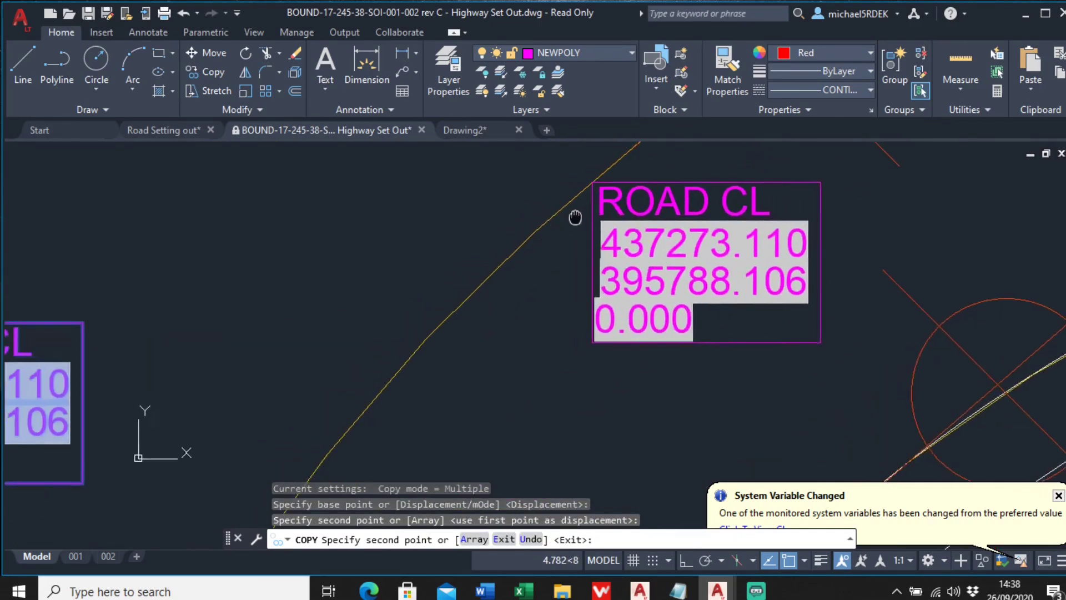
left_click(476, 287)
scroll(602, 164, "down", 4)
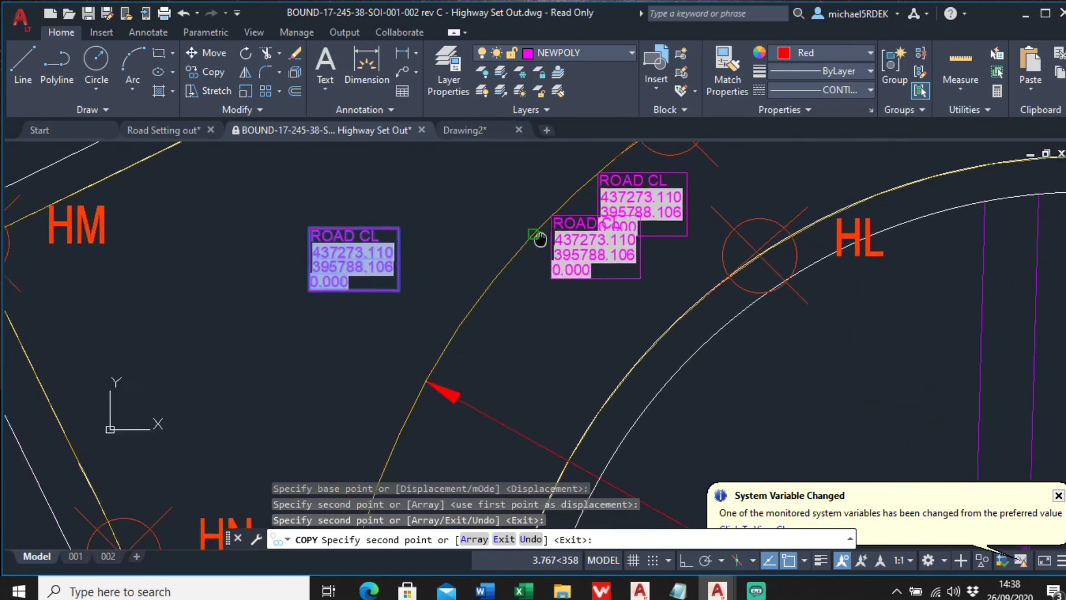
left_click(461, 321)
middle_click_drag(481, 370, 525, 214)
right_click(469, 278)
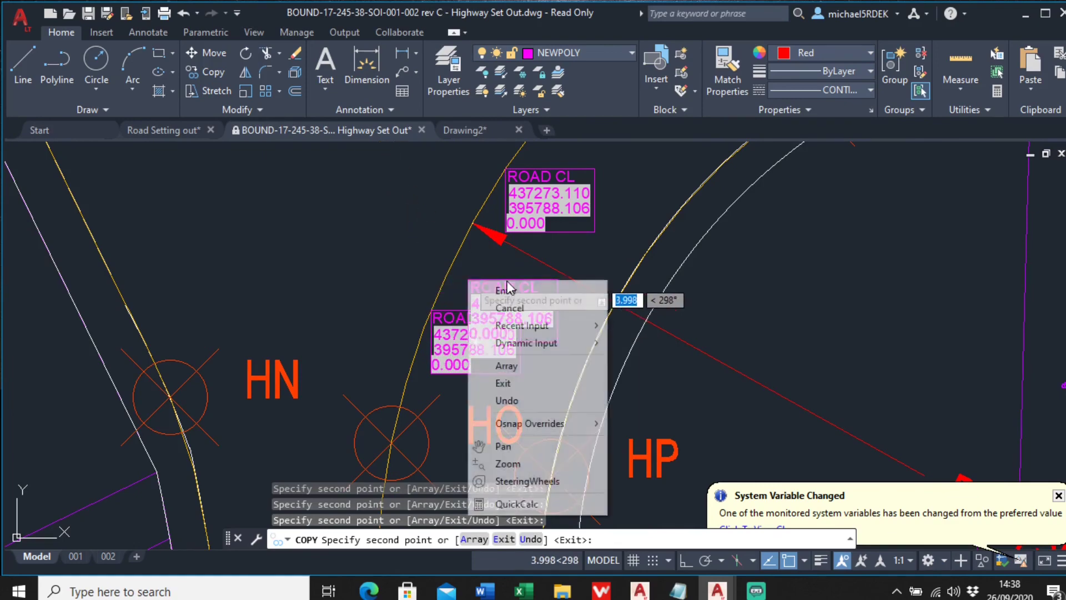
left_click(488, 288)
Delete the original ROAD CL block off the centreline and update the copies' coordinate fields with REGENALL.
scroll(510, 289, "down", 2)
left_click(490, 261)
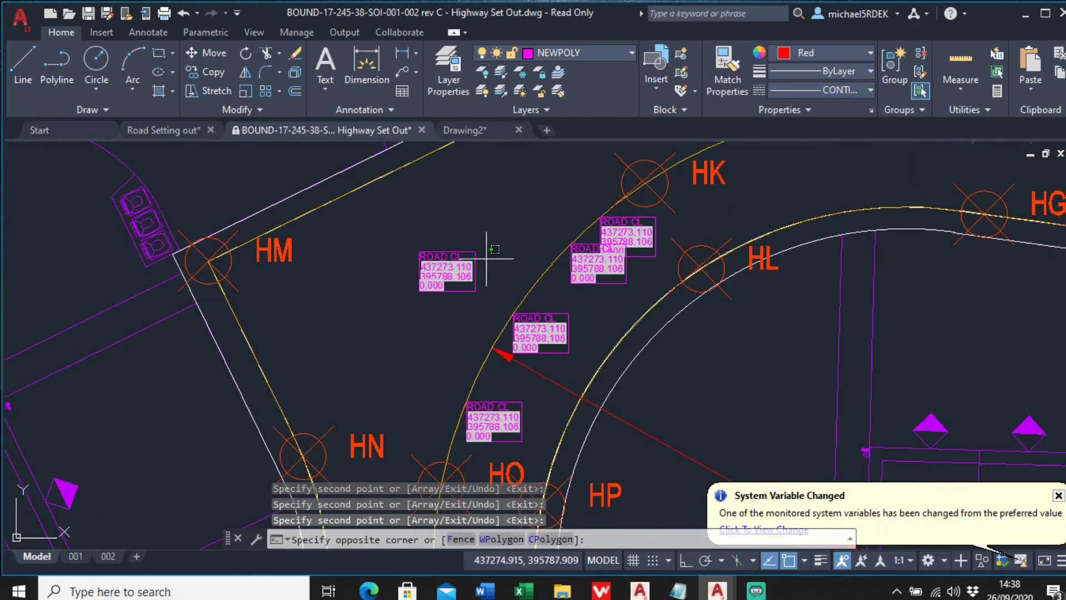
key("Delete")
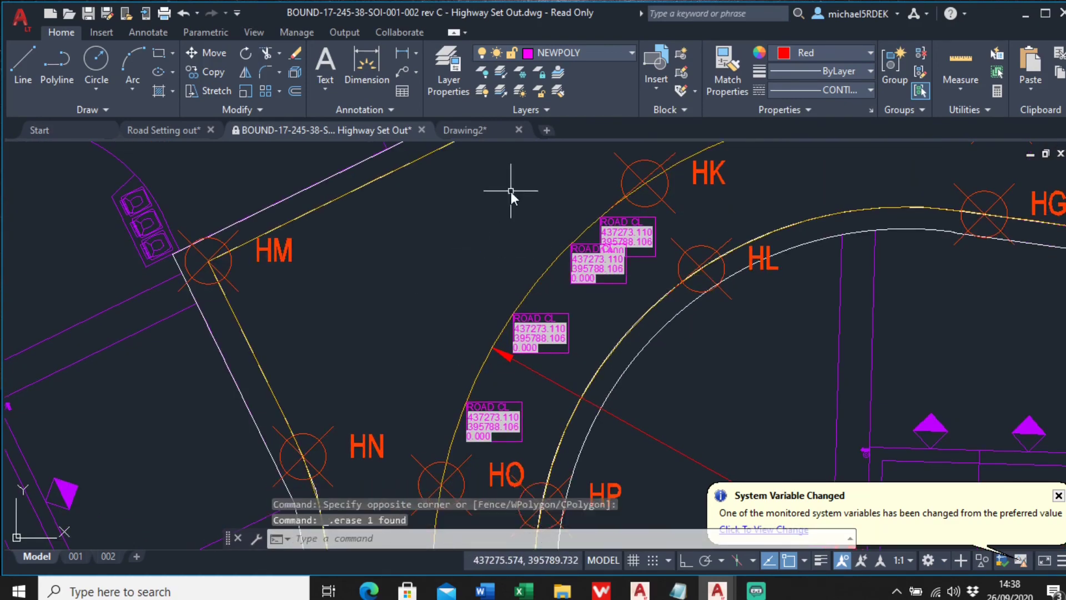
type("REA")
key("Return")
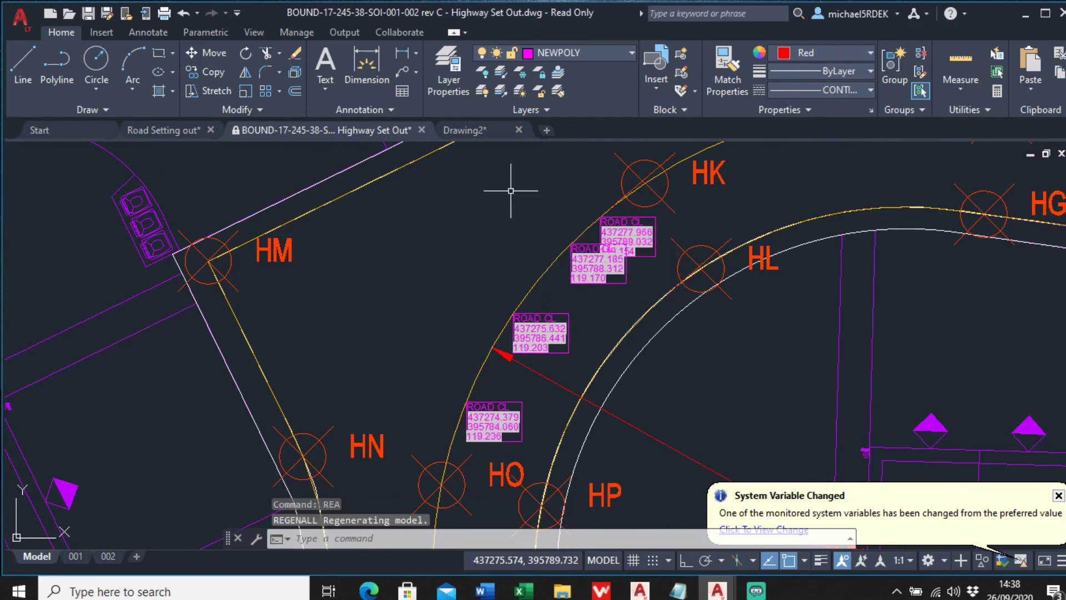
Delete the second ROAD CL block below HK, which overlaps the uppermost copy.
scroll(509, 261, "up", 4)
left_click(519, 204)
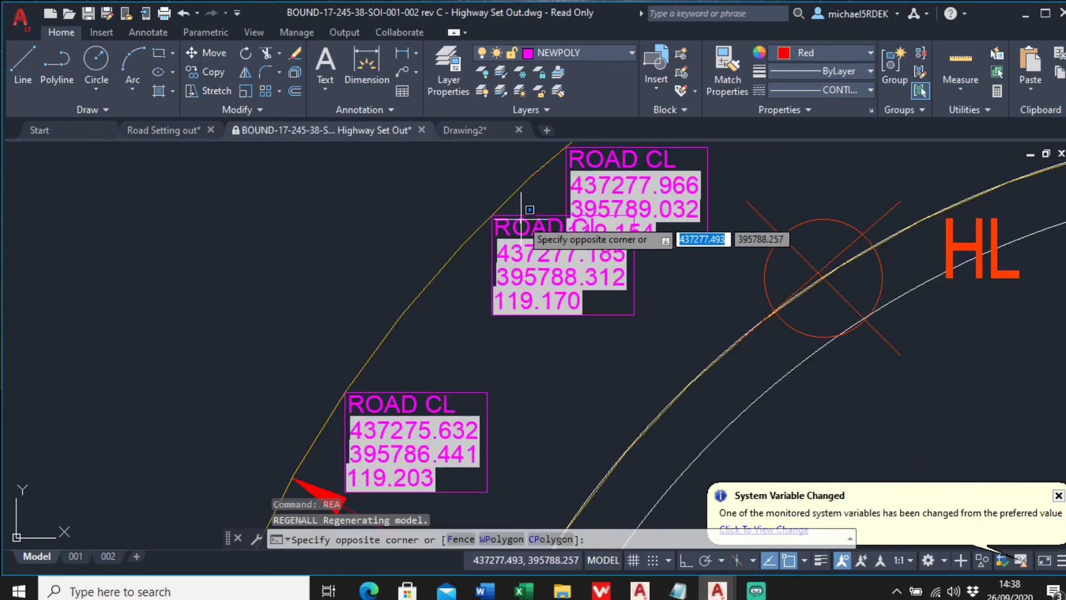
left_click(517, 223)
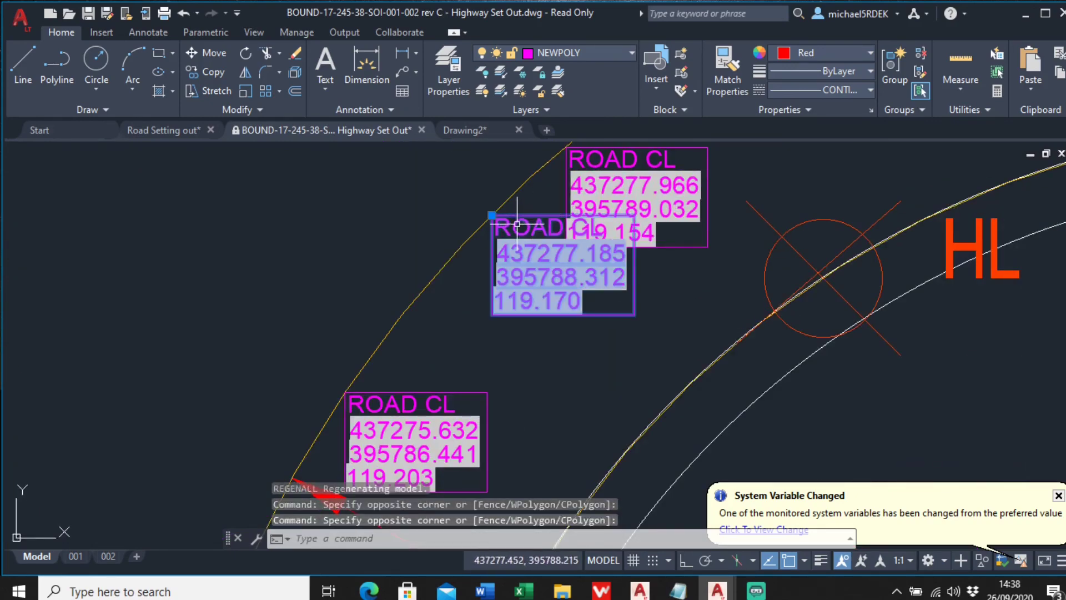
key("Delete")
Examine the coordinates and heights of the remaining ROAD CL blocks along the centreline between HK and HO.
middle_click_drag(678, 237, 651, 283)
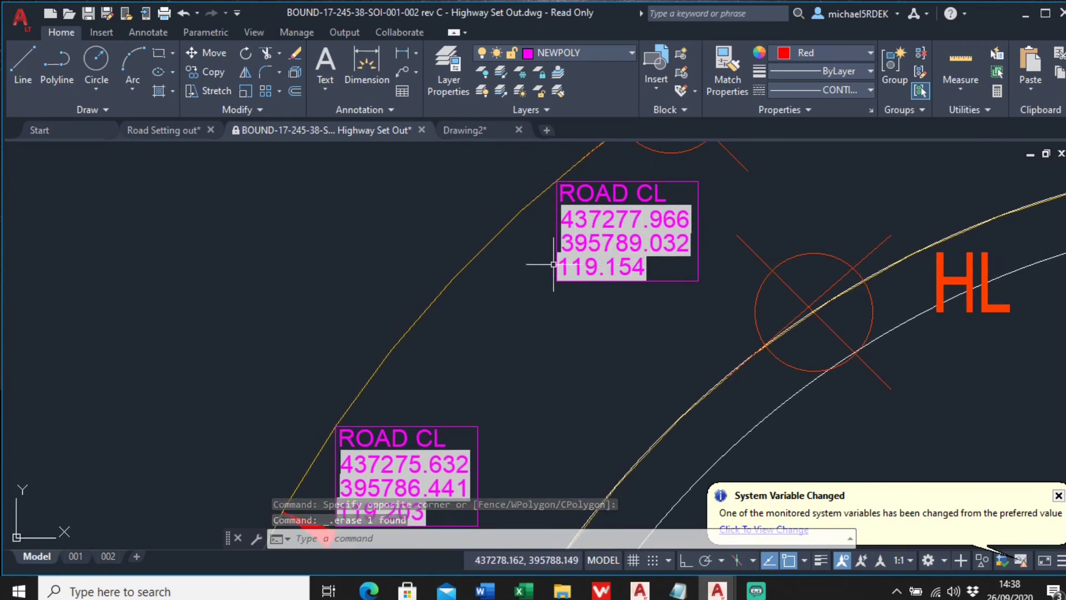
scroll(562, 272, "down", 2)
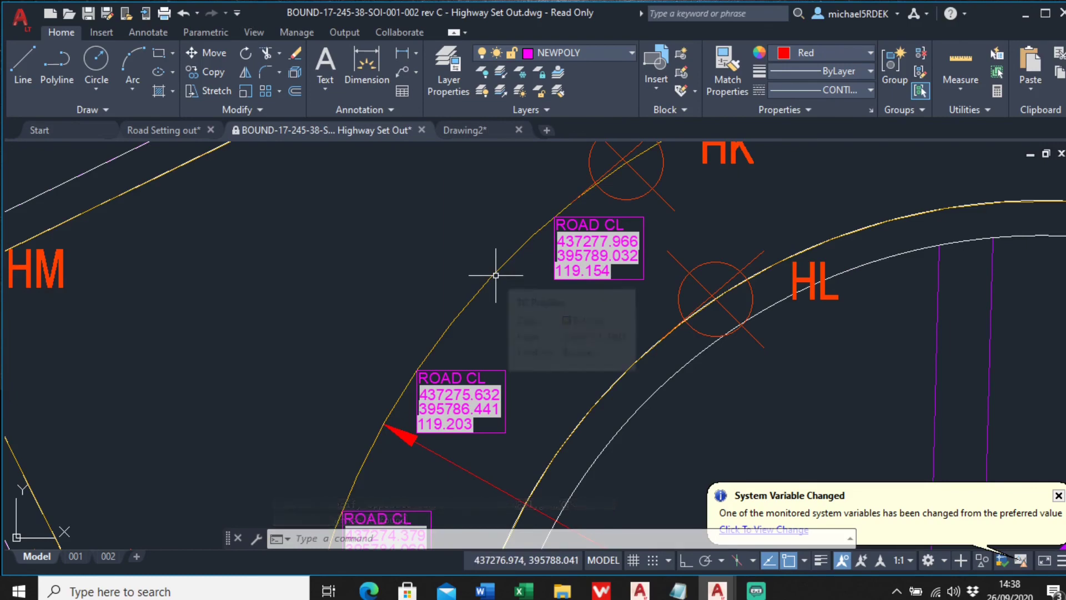
left_click(496, 275)
key("Escape")
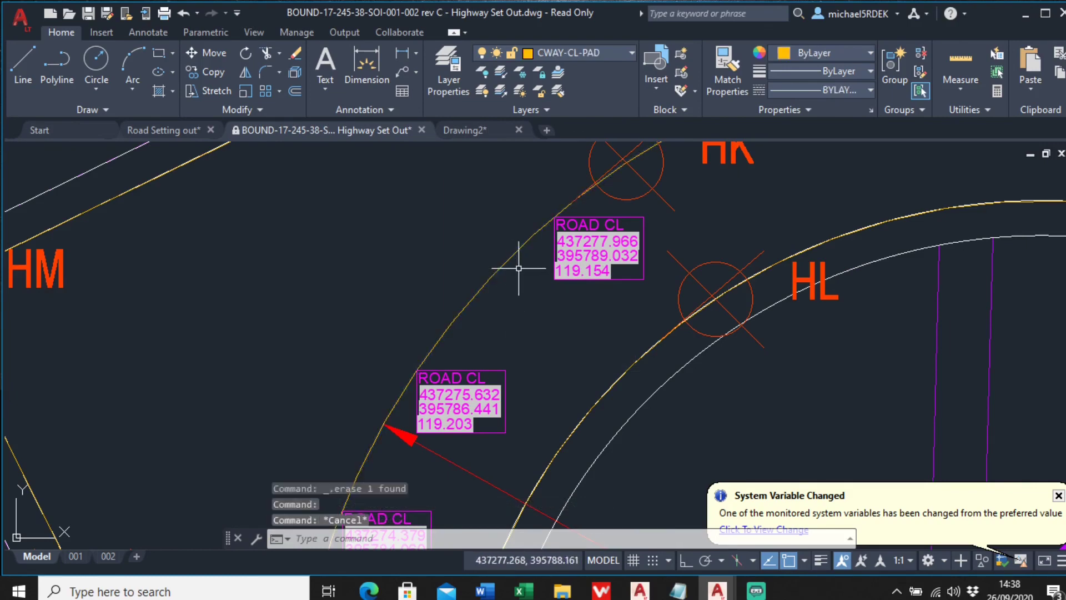
middle_click_drag(558, 303, 578, 180)
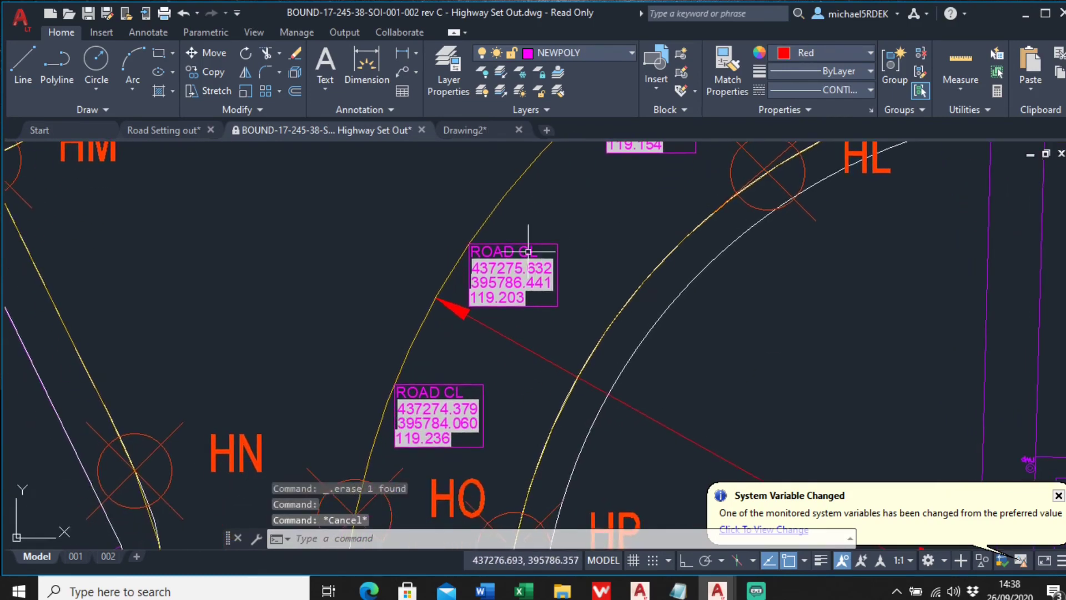
scroll(507, 238, "down", 2)
middle_click_drag(507, 238, 490, 294)
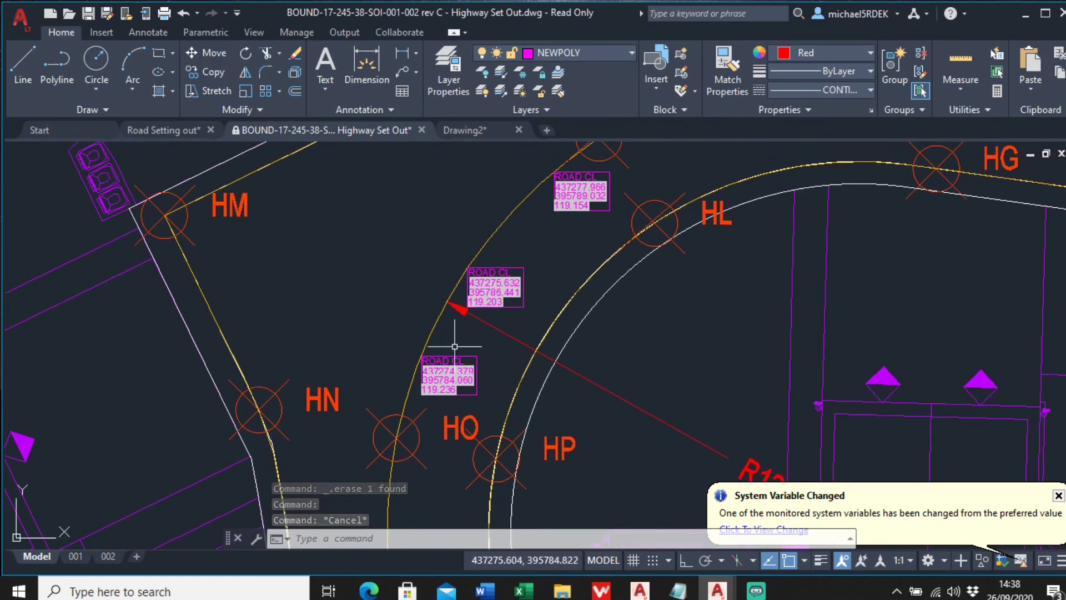
middle_click_drag(548, 239, 513, 291)
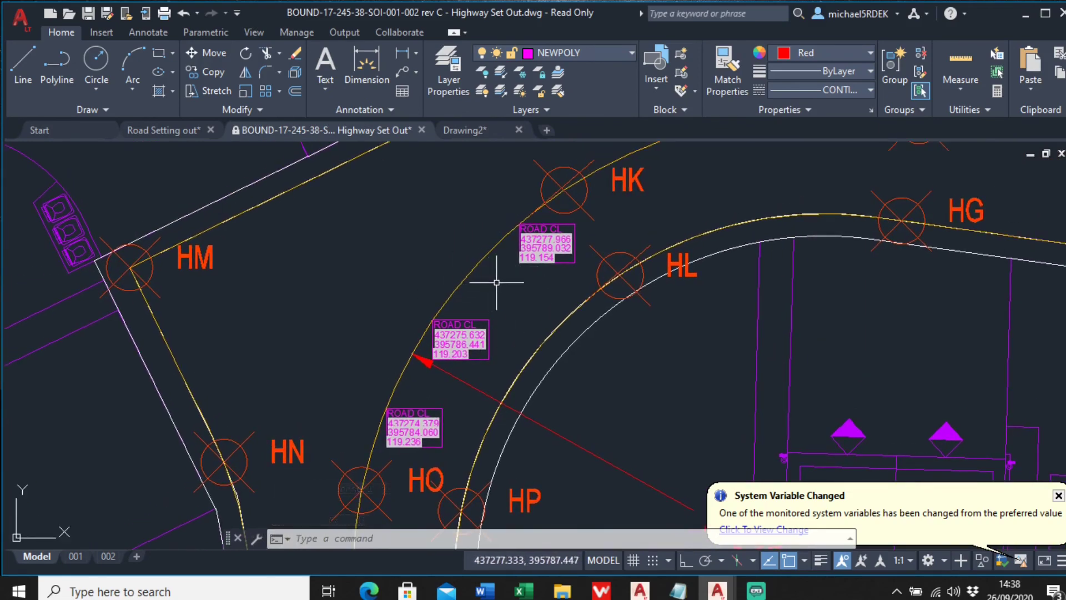
Switch to Drawing2 to review the whole circle of Center Point blocks, and show the Windows desktop.
left_click(475, 131)
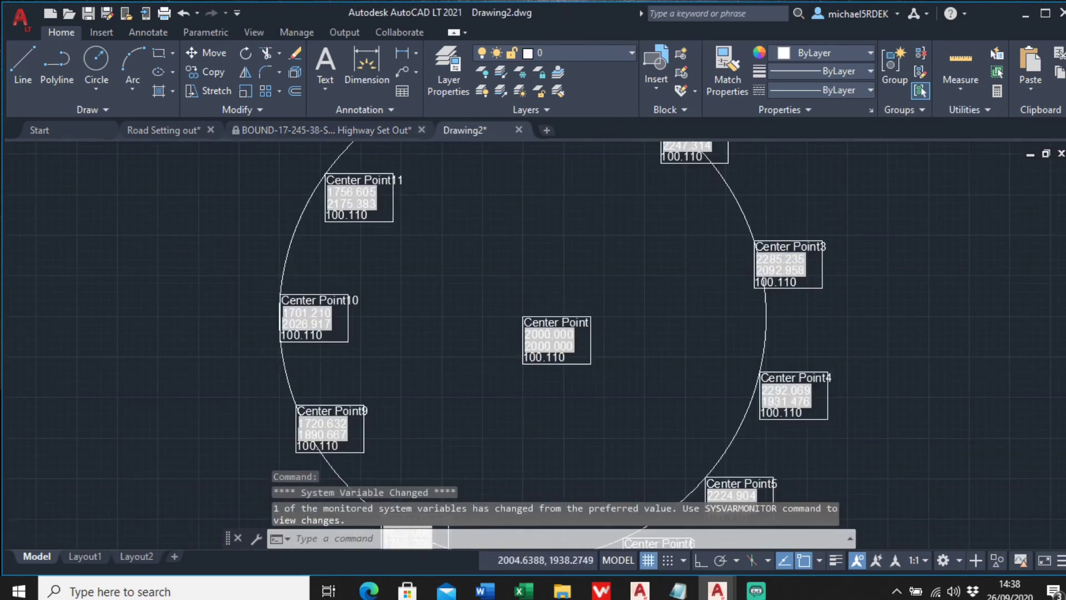
scroll(498, 353, "down", 1)
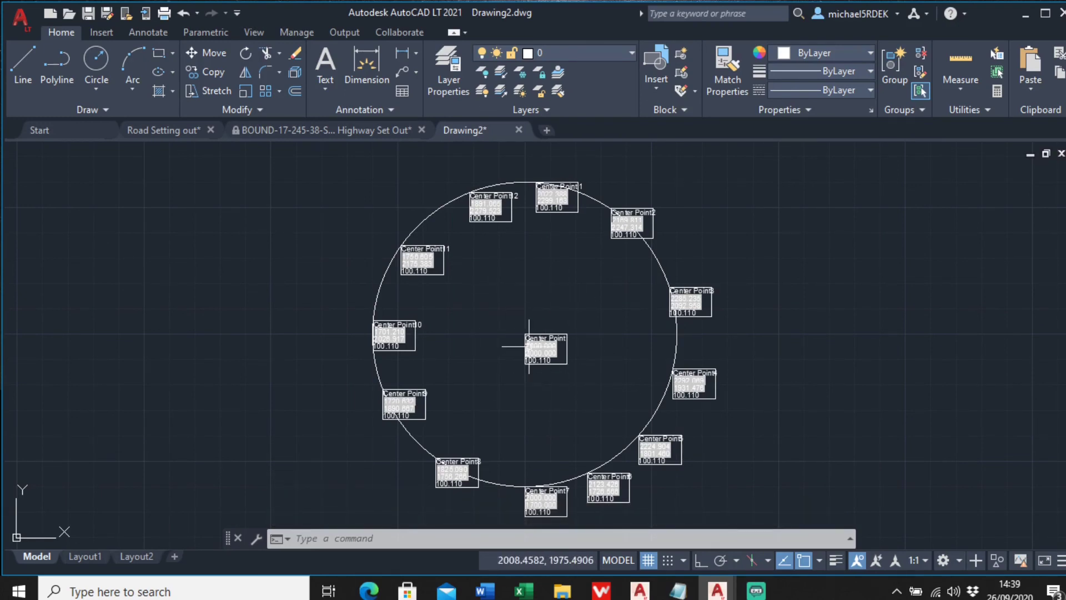
mouse_move(528, 346)
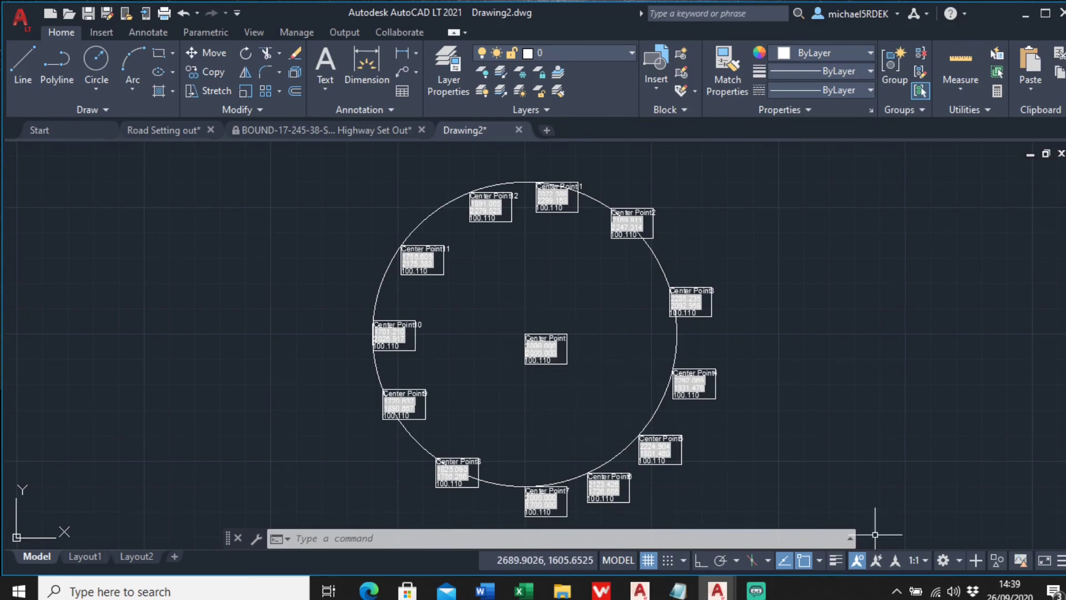
key("super+d")
left_click(521, 269)
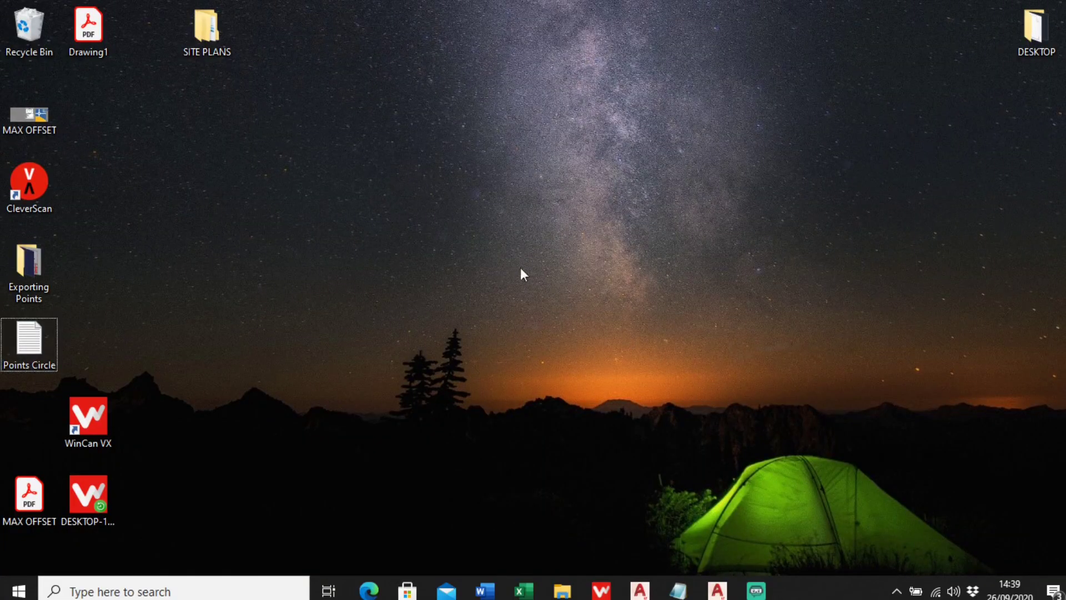